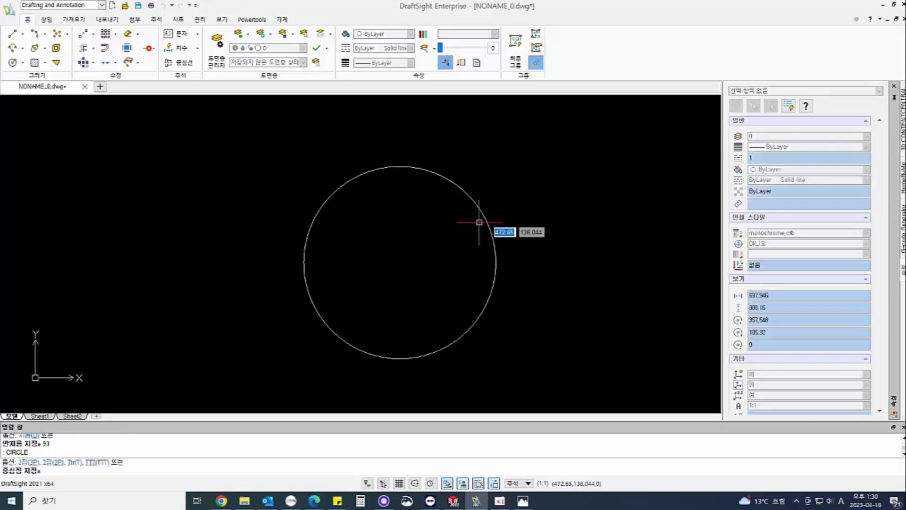
Draw a circle of radius 44 concentric with the large circle.
{"action": "left_click", "coordinate": [400, 262]}
{"action": "type", "text": "44"}
{"action": "key", "text": "Return"}
Draw a vertical line from the circles' centre up beyond the outer circle.
{"action": "type", "text": "l"}
{"action": "key", "text": "Return"}
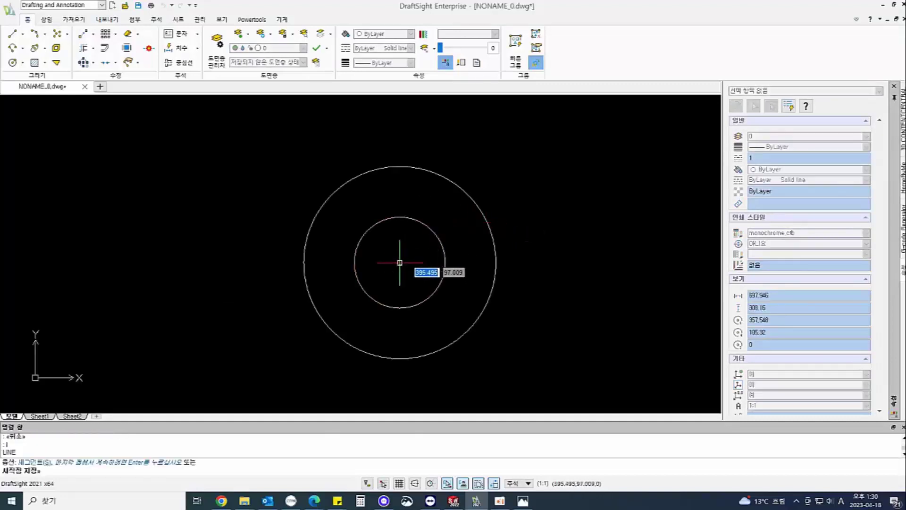
{"action": "left_click", "coordinate": [400, 263]}
{"action": "key", "text": "F8"}
{"action": "left_click", "coordinate": [415, 113]}
{"action": "key", "text": "Escape"}
Draw two infinite lines through the circles' centre, one at 80° and one horizontal.
{"action": "type", "text": "xl"}
{"action": "key", "text": "Return"}
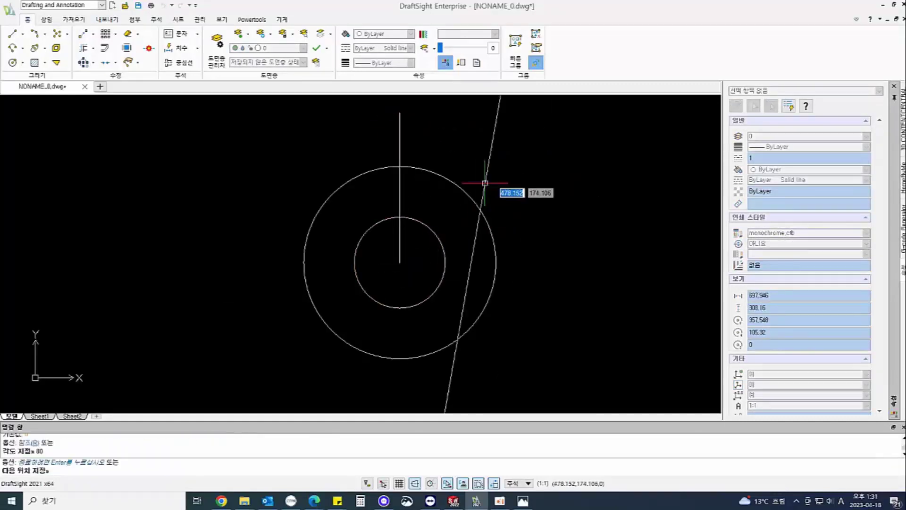
{"action": "key", "text": "Return"}
{"action": "key", "text": "Return"}
{"action": "left_click", "coordinate": [400, 262]}
{"action": "key", "text": "Return"}
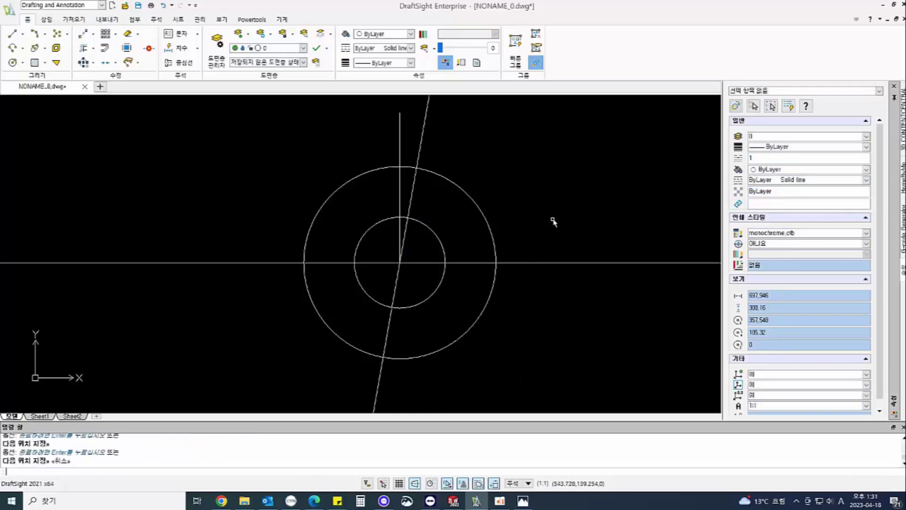
Offset the horizontal infinite line 115 upward.
{"action": "type", "text": "o"}
{"action": "key", "text": "Return"}
{"action": "type", "text": "115"}
{"action": "key", "text": "Return"}
{"action": "left_click", "coordinate": [519, 262]}
{"action": "left_click", "coordinate": [519, 195]}
Trim the offset line to the stretch between the vertical and slanted lines, and delete the horizontal line through the centre.
{"action": "type", "text": "tr"}
{"action": "key", "text": "Return"}
{"action": "key", "text": "Return"}
{"action": "left_click", "coordinate": [465, 144]}
{"action": "left_click", "coordinate": [361, 144]}
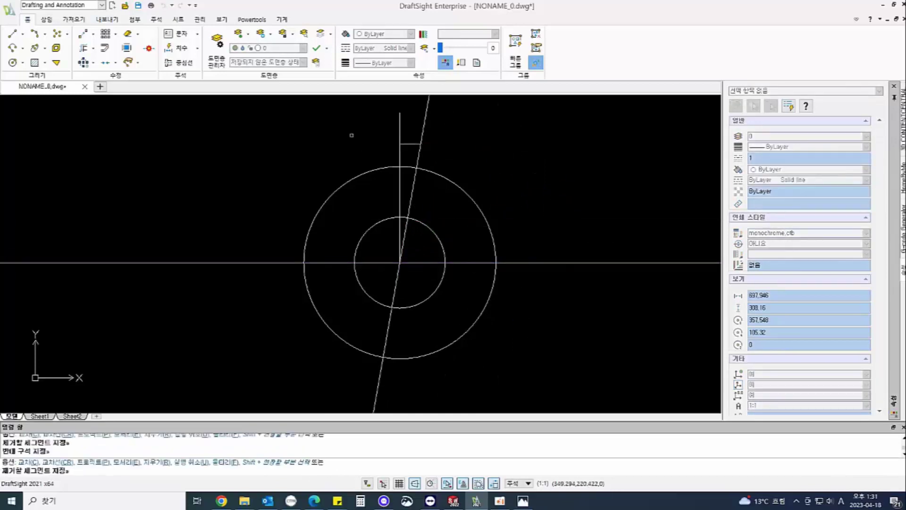
{"action": "left_click", "coordinate": [555, 262]}
{"action": "key", "text": "Delete"}
Trim the slanted line below the circles' centre and above the short horizontal line.
{"action": "type", "text": "tr"}
{"action": "key", "text": "Return"}
{"action": "left_click", "coordinate": [388, 331]}
{"action": "scroll", "coordinate": [434, 150], "scroll_direction": "up", "scroll_amount": 3}
{"action": "middle_click_drag", "start_coordinate": [479, 192], "coordinate": [566, 251]}
{"action": "left_click", "coordinate": [513, 145]}
{"action": "left_click", "coordinate": [496, 153]}
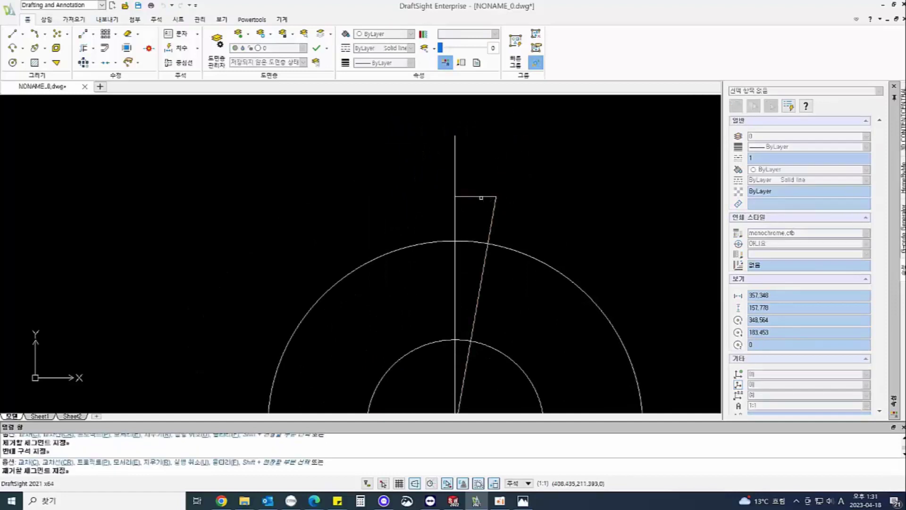
{"action": "key", "text": "Escape"}
Draw a horizontal tooth-tip line 5 long, running left from the upper end of the slanted line.
{"action": "type", "text": "l"}
{"action": "key", "text": "Return"}
{"action": "left_click", "coordinate": [495, 197]}
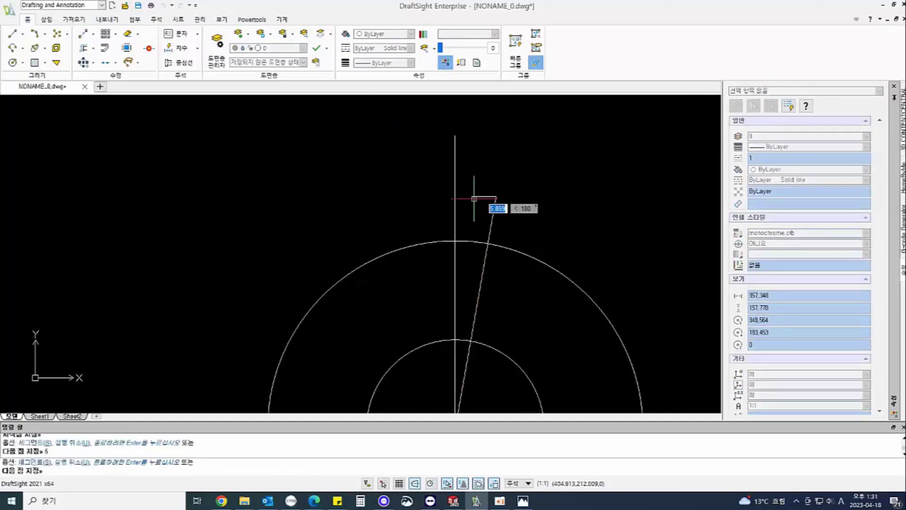
{"action": "key", "text": "Escape"}
Draw an infinite line at 237° through the left end of the tooth-tip line.
{"action": "type", "text": "xl"}
{"action": "key", "text": "Return"}
{"action": "type", "text": "a"}
{"action": "key", "text": "Return"}
{"action": "type", "text": "237"}
{"action": "key", "text": "Return"}
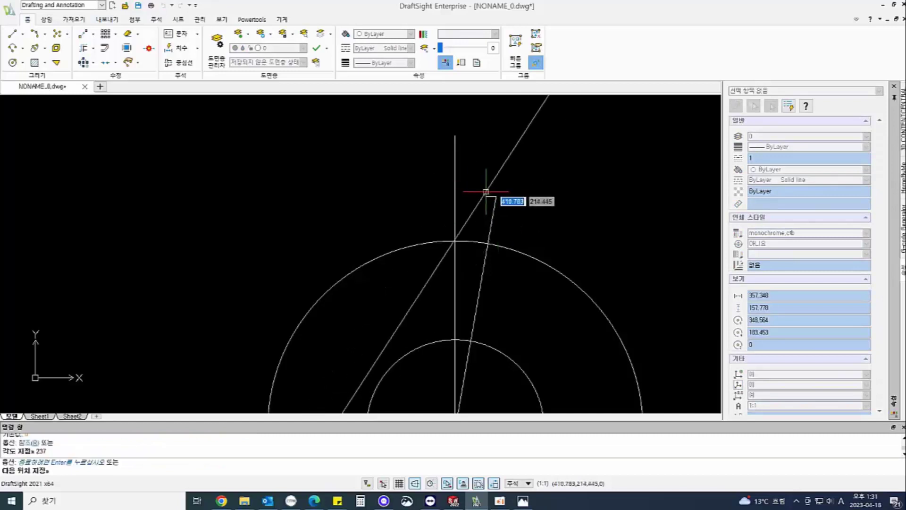
{"action": "left_click", "coordinate": [486, 196]}
{"action": "key", "text": "Escape"}
{"action": "key", "text": "Escape"}
{"action": "key", "text": "Escape"}
Trim the 237° line above the tooth tip and delete the vertical construction line.
{"action": "type", "text": "tr"}
{"action": "left_click", "coordinate": [514, 154]}
{"action": "key", "text": "Escape"}
{"action": "key", "text": "Escape"}
{"action": "left_click_drag", "start_coordinate": [474, 256], "coordinate": [447, 274]}
{"action": "key", "text": "Delete"}
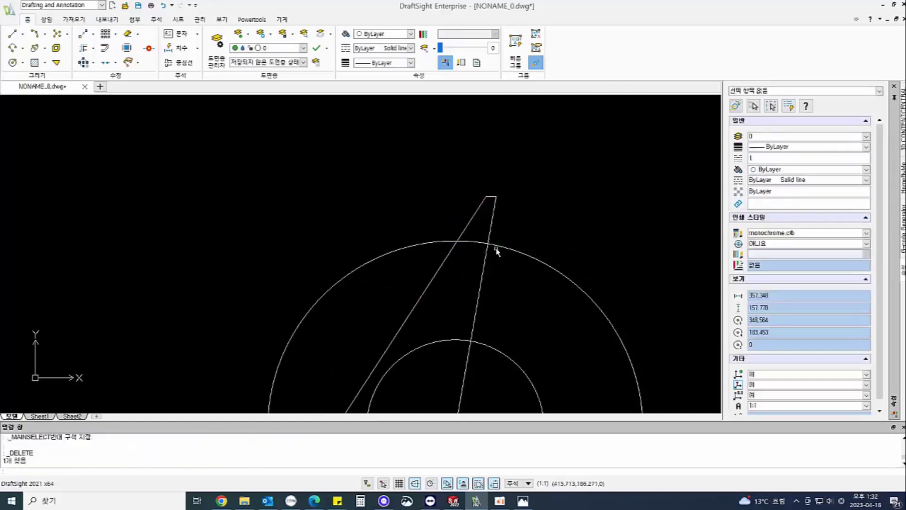
Trim the 237° tooth flank at the outer circle and delete its leftover lower part.
{"action": "left_click", "coordinate": [446, 257]}
{"action": "key", "text": "Escape"}
{"action": "scroll", "coordinate": [471, 278], "scroll_direction": "down", "scroll_amount": 6}
{"action": "left_click_drag", "start_coordinate": [417, 354], "coordinate": [372, 360]}
{"action": "key", "text": "Delete"}
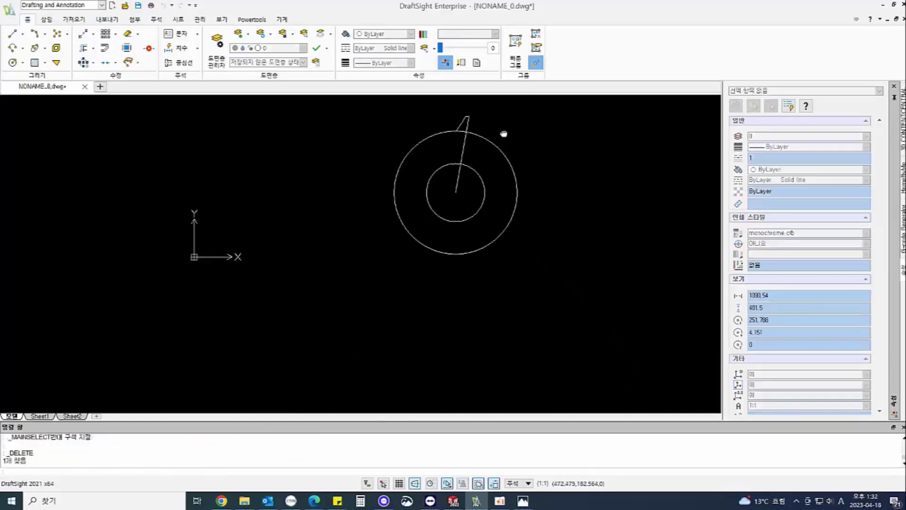
Trim away the part of the 80° tooth flank that lies inside the outer circle.
{"action": "scroll", "coordinate": [509, 120], "scroll_direction": "up", "scroll_amount": 3}
{"action": "left_click_drag", "start_coordinate": [438, 163], "coordinate": [420, 188]}
{"action": "key", "text": "Escape"}
{"action": "type", "text": "tr"}
{"action": "left_click", "coordinate": [409, 231]}
{"action": "left_click", "coordinate": [417, 180]}
{"action": "key", "text": "Escape"}
{"action": "key", "text": "Escape"}
Create a circular pattern of the tooth's three lines about the circle centre, with 30 elements spaced 12° apart.
{"action": "type", "text": "pat"}
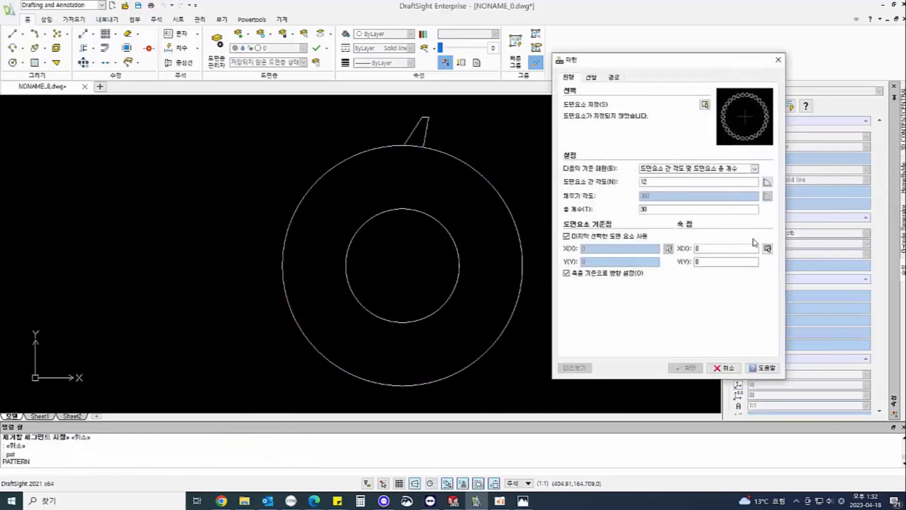
{"action": "left_click", "coordinate": [767, 248]}
{"action": "left_click", "coordinate": [404, 266]}
{"action": "left_click", "coordinate": [704, 104]}
{"action": "left_click_drag", "start_coordinate": [440, 135], "coordinate": [406, 113]}
{"action": "key", "text": "space"}
{"action": "left_click", "coordinate": [575, 368]}
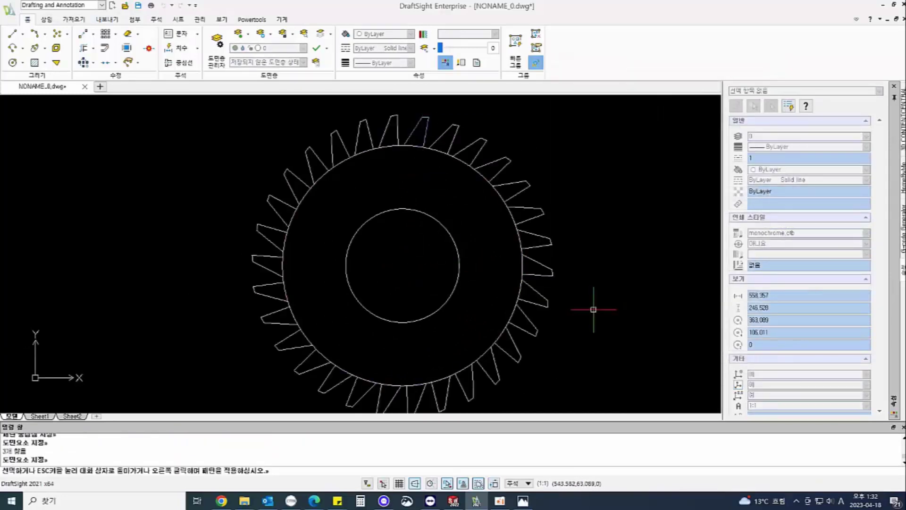
{"action": "right_click", "coordinate": [593, 309]}
Trim the outer circle's arcs beneath all the teeth to form a continuous gear outline.
{"action": "type", "text": "tr"}
{"action": "scroll", "coordinate": [382, 184], "scroll_direction": "up", "scroll_amount": 3}
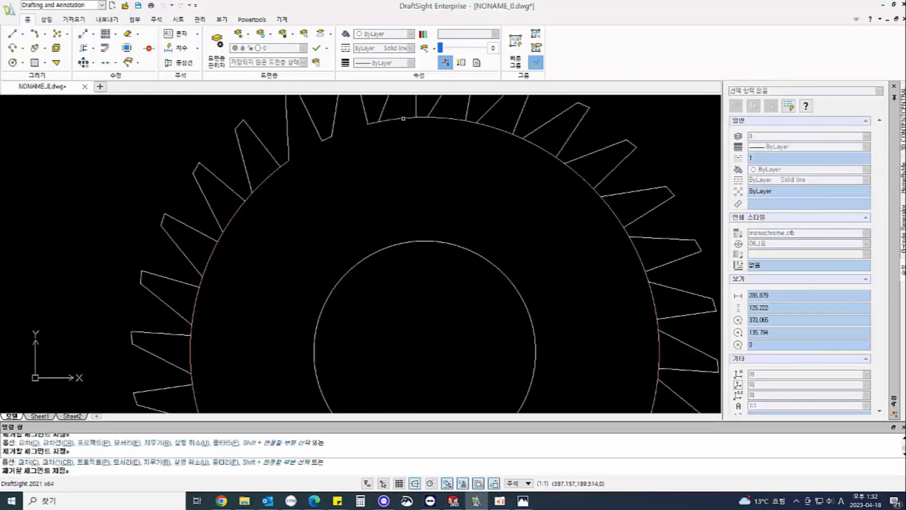
{"action": "left_click", "coordinate": [550, 154]}
{"action": "left_click", "coordinate": [656, 298]}
{"action": "middle_click_drag", "start_coordinate": [659, 353], "coordinate": [635, 227]}
{"action": "left_click", "coordinate": [636, 227]}
{"action": "left_click", "coordinate": [636, 226]}
{"action": "left_click", "coordinate": [635, 227]}
{"action": "scroll", "coordinate": [629, 250], "scroll_direction": "down", "scroll_amount": 4}
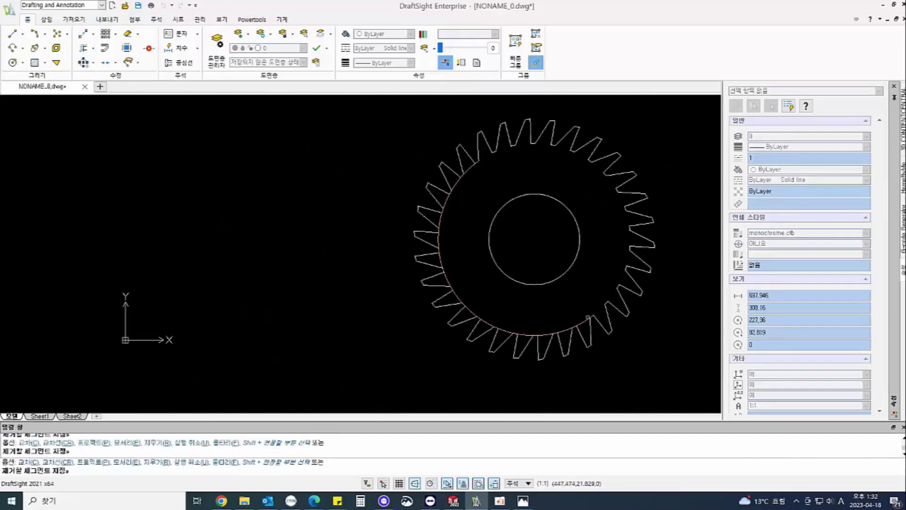
{"action": "middle_click_drag", "start_coordinate": [587, 317], "coordinate": [586, 269]}
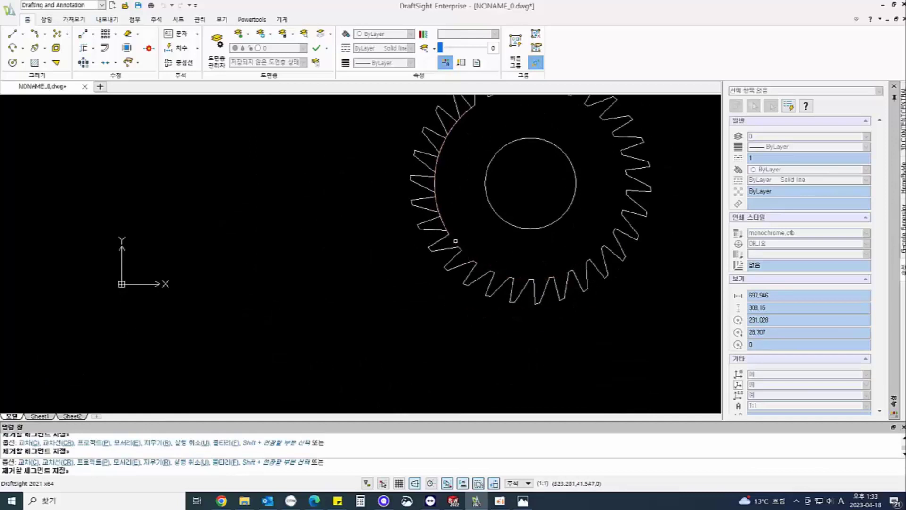
{"action": "left_click", "coordinate": [437, 183]}
{"action": "left_click", "coordinate": [437, 166]}
{"action": "left_click", "coordinate": [445, 147]}
{"action": "left_click", "coordinate": [463, 114]}
{"action": "scroll", "coordinate": [542, 196], "scroll_direction": "down", "scroll_amount": 1}
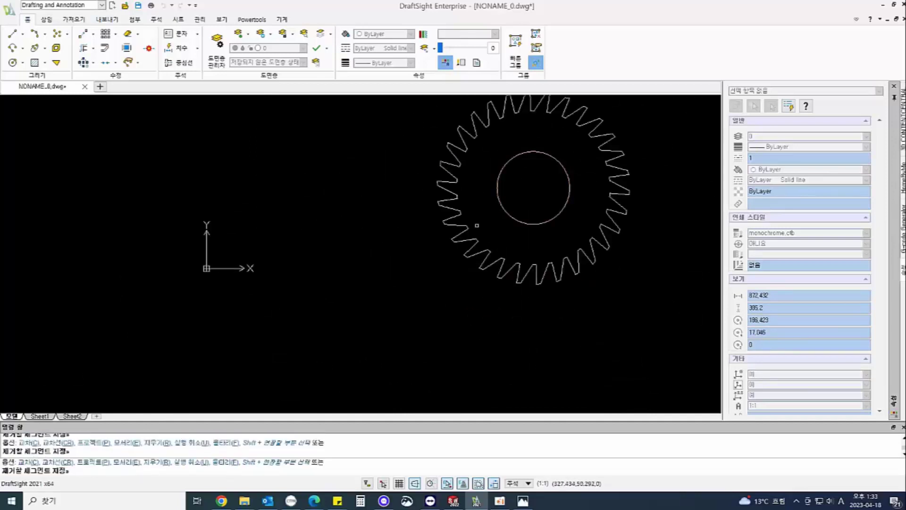
{"action": "key", "text": "Escape"}
{"action": "key", "text": "Escape"}
Draw a vertical line 70 long upward from the gear's centre.
{"action": "middle_click_drag", "start_coordinate": [571, 194], "coordinate": [518, 236]}
{"action": "scroll", "coordinate": [518, 235], "scroll_direction": "up", "scroll_amount": 1}
{"action": "type", "text": "l"}
{"action": "key", "text": "Return"}
{"action": "left_click", "coordinate": [470, 225]}
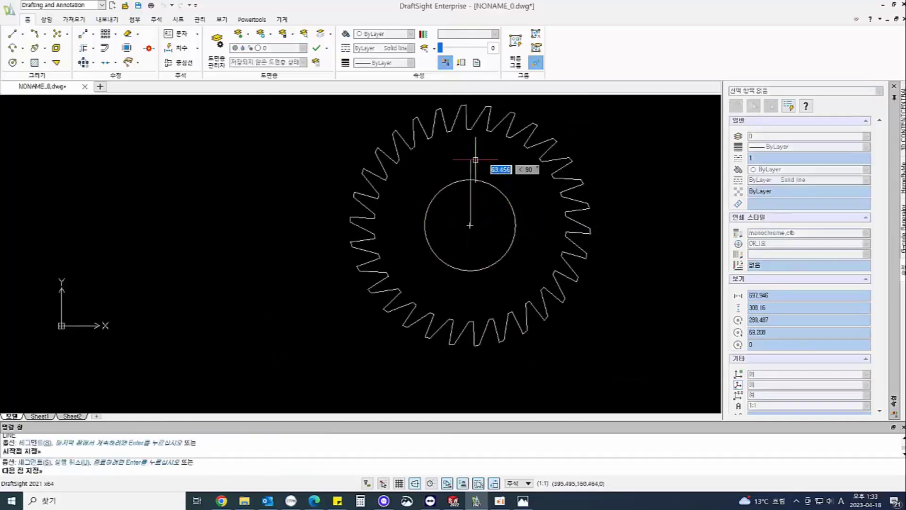
{"action": "type", "text": "70"}
{"action": "key", "text": "Return"}
{"action": "key", "text": "Return"}
Draw a circle of diameter 17 at the upper end of the vertical line.
{"action": "type", "text": "c"}
{"action": "key", "text": "Return"}
{"action": "left_click", "coordinate": [471, 153]}
{"action": "type", "text": "d"}
{"action": "key", "text": "Return"}
{"action": "type", "text": "17"}
{"action": "key", "text": "Return"}
{"action": "key", "text": "Escape"}
{"action": "key", "text": "Escape"}
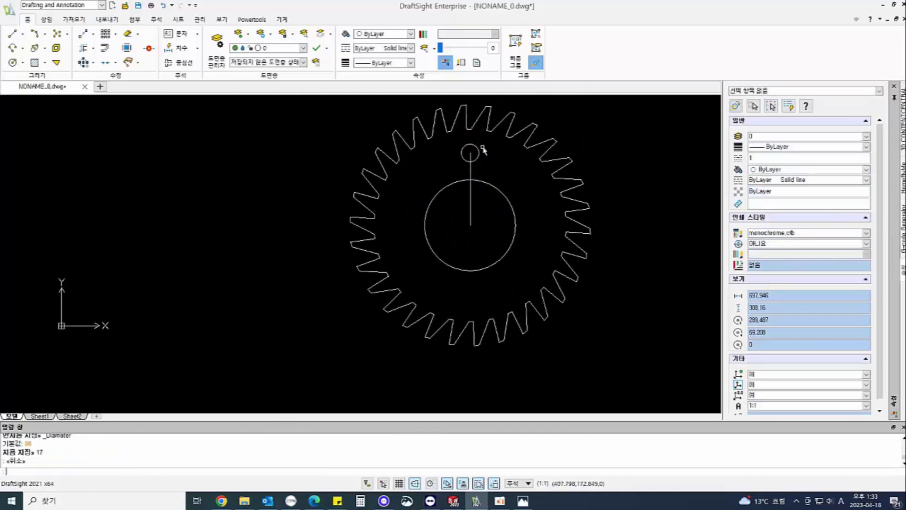
Create a circular pattern of the small hole about the gear's centre, giving three evenly spaced holes.
{"action": "type", "text": "ar"}
{"action": "key", "text": "Return"}
{"action": "left_click", "coordinate": [706, 105]}
{"action": "left_click", "coordinate": [479, 152]}
{"action": "left_click", "coordinate": [470, 225]}
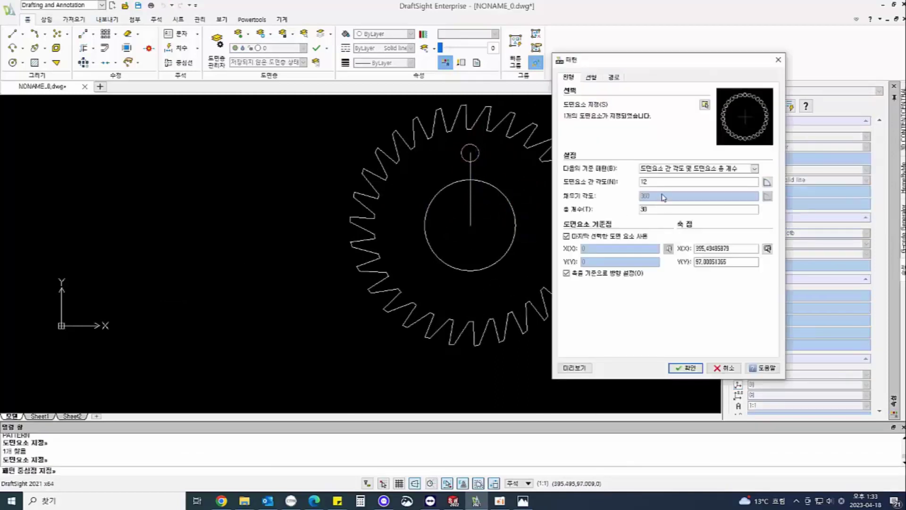
{"action": "left_click", "coordinate": [685, 368]}
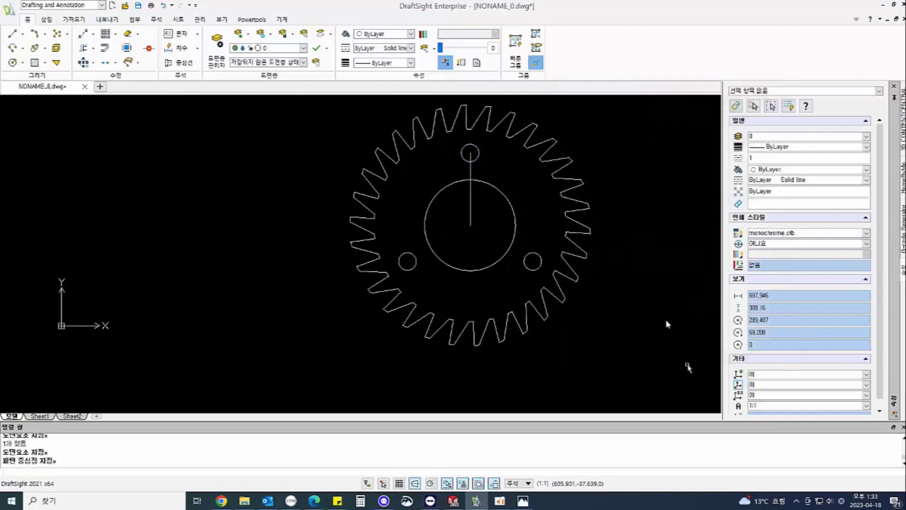
Draw a vertical line down from the gear's centre and offset it 6.5 to both sides.
{"action": "type", "text": "o"}
{"action": "key", "text": "Return"}
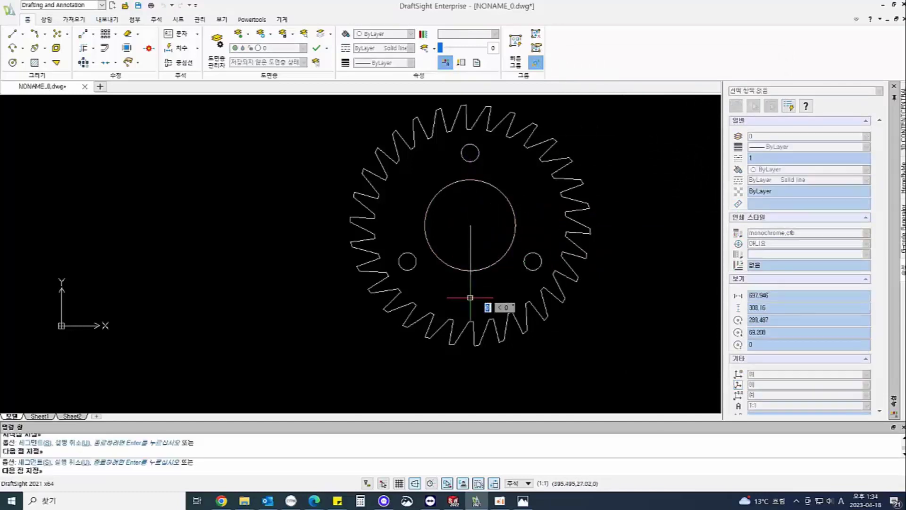
{"action": "type", "text": "6.5"}
{"action": "key", "text": "Return"}
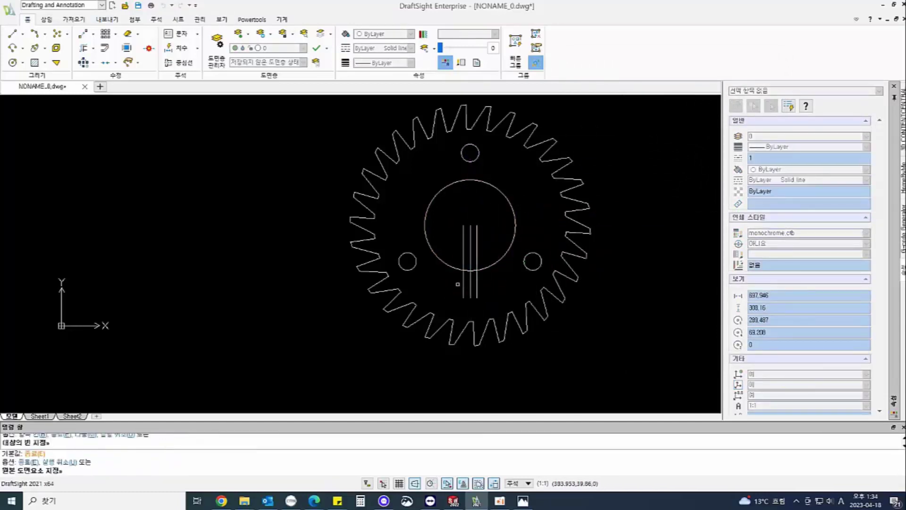
{"action": "key", "text": "Escape"}
{"action": "key", "text": "Escape"}
Connect the upper ends of the two offset lines with a short horizontal line.
{"action": "type", "text": "l"}
{"action": "key", "text": "Return"}
{"action": "left_click", "coordinate": [477, 225]}
{"action": "left_click", "coordinate": [463, 225]}
{"action": "key", "text": "Return"}
{"action": "scroll", "coordinate": [496, 219], "scroll_direction": "up", "scroll_amount": 2}
{"action": "type", "text": "o"}
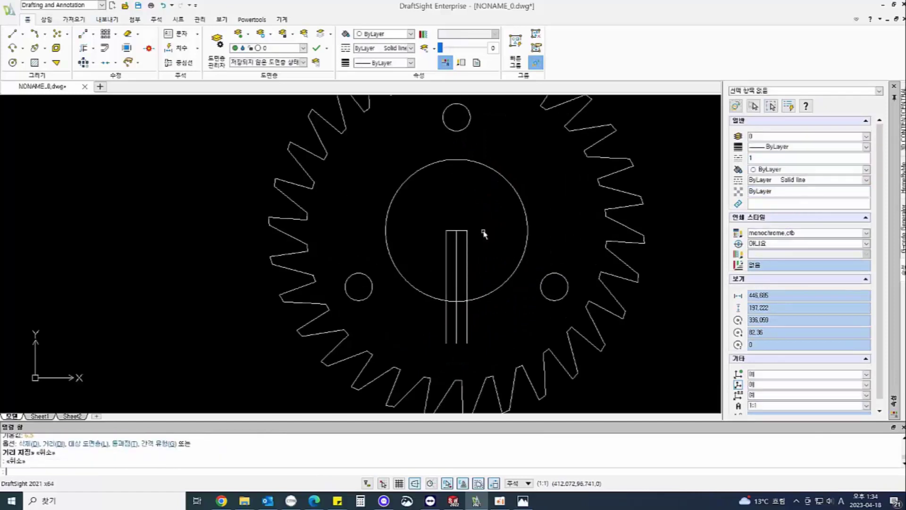
{"action": "key", "text": "Return"}
{"action": "type", "text": "23.8"}
{"action": "key", "text": "Return"}
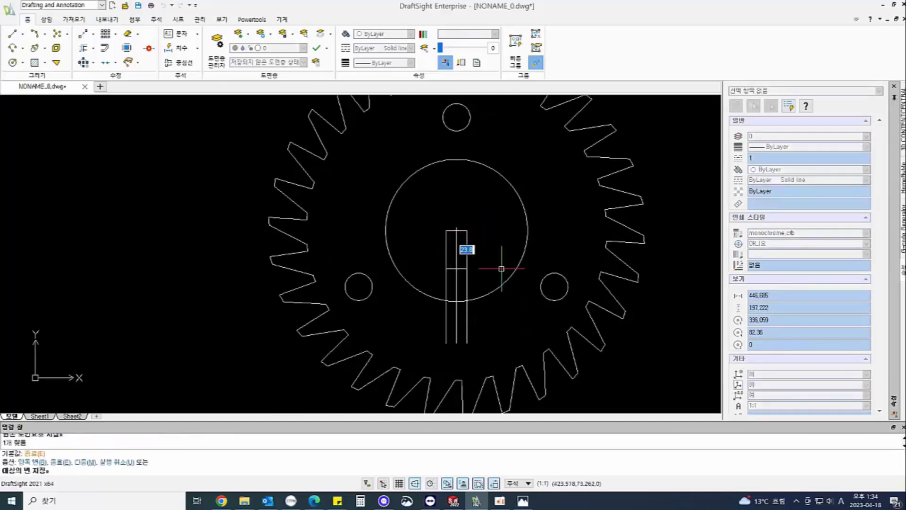
{"action": "key", "text": "Escape"}
{"action": "key", "text": "Escape"}
{"action": "left_click", "coordinate": [177, 48]}
{"action": "key", "text": "Escape"}
{"action": "key", "text": "Escape"}
{"action": "key", "text": "Escape"}
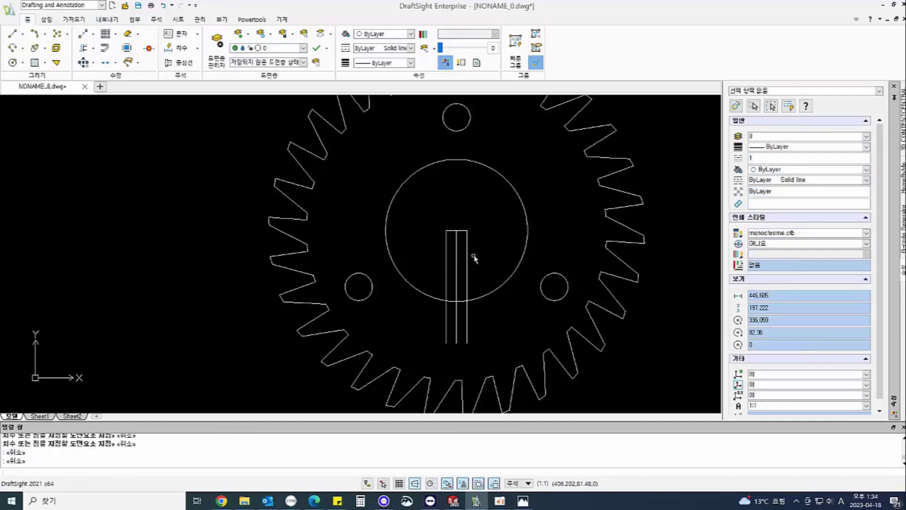
Draw a circle of diameter 36 at the gear's centre.
{"action": "type", "text": "c"}
{"action": "key", "text": "Return"}
{"action": "left_click", "coordinate": [456, 231]}
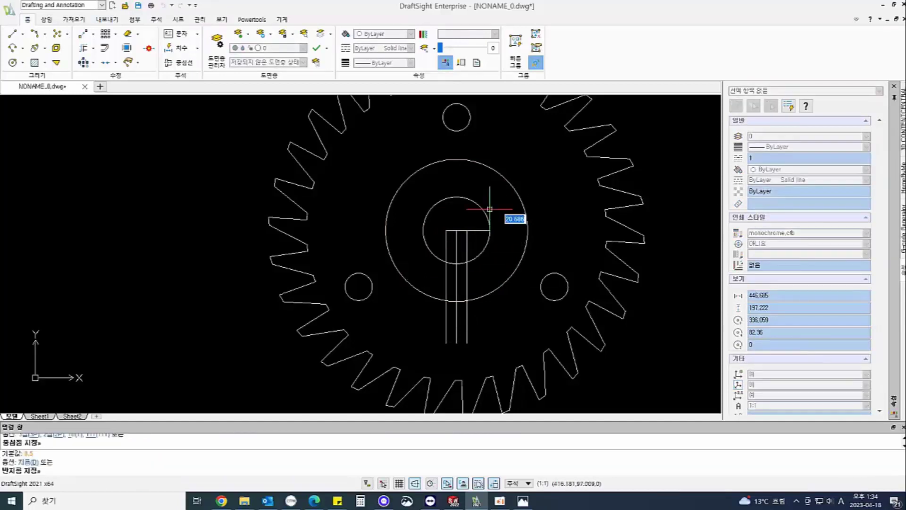
{"action": "type", "text": "d"}
{"action": "key", "text": "Return"}
{"action": "type", "text": "36"}
{"action": "key", "text": "Return"}
Offset the short horizontal line at the gear's centre 23.8 downward to mark the keyway's bottom.
{"action": "type", "text": "o"}
{"action": "key", "text": "Return"}
{"action": "type", "text": "23.8"}
{"action": "key", "text": "Return"}
{"action": "left_click", "coordinate": [463, 230]}
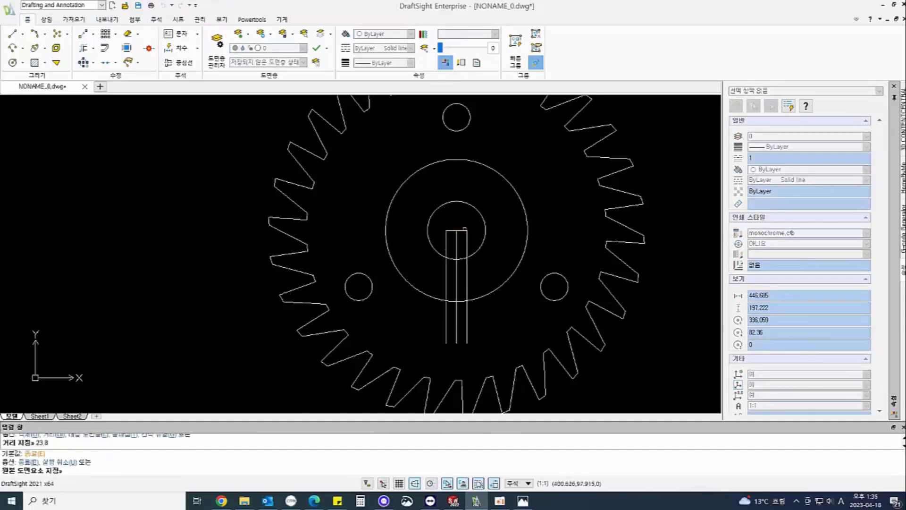
{"action": "left_click", "coordinate": [462, 253]}
{"action": "key", "text": "Escape"}
{"action": "key", "text": "Escape"}
Trim the bore circle and keyway lines to the keyway outline, and delete the leftover construction lines.
{"action": "type", "text": "tr"}
{"action": "key", "text": "Return"}
{"action": "key", "text": "Return"}
{"action": "key", "text": "Return"}
{"action": "key", "text": "Return"}
{"action": "mouse_move", "coordinate": [475, 234]}
{"action": "left_mouse_down"}
{"action": "mouse_move", "coordinate": [441, 241]}
{"action": "mouse_move", "coordinate": [454, 212]}
{"action": "left_mouse_up"}
{"action": "scroll", "coordinate": [459, 260], "scroll_direction": "up", "scroll_amount": 2}
{"action": "key", "text": "Delete"}
{"action": "key", "text": "t"}
{"action": "key", "text": "r"}
{"action": "key", "text": "Return"}
{"action": "key", "text": "Return"}
{"action": "mouse_move", "coordinate": [480, 265]}
{"action": "left_mouse_down"}
{"action": "mouse_move", "coordinate": [446, 254]}
{"action": "mouse_move", "coordinate": [452, 260]}
{"action": "left_mouse_up"}
{"action": "key", "text": "Delete"}
{"action": "scroll", "coordinate": [492, 261], "scroll_direction": "down", "scroll_amount": 5}
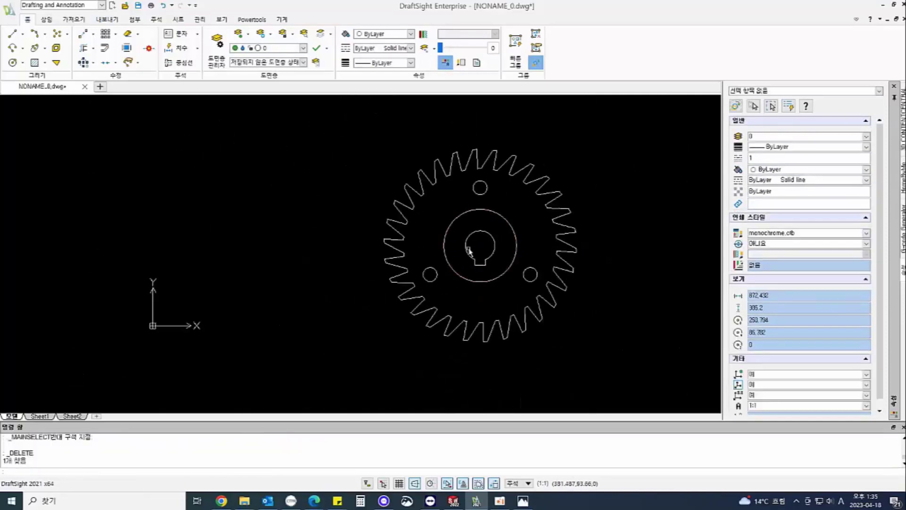
Draw a horizontal projection line from the gear's topmost tooth tip to the right, well beyond the gear.
{"action": "middle_click_drag", "start_coordinate": [508, 238], "coordinate": [356, 231]}
{"action": "type", "text": "l"}
{"action": "key", "text": "Return"}
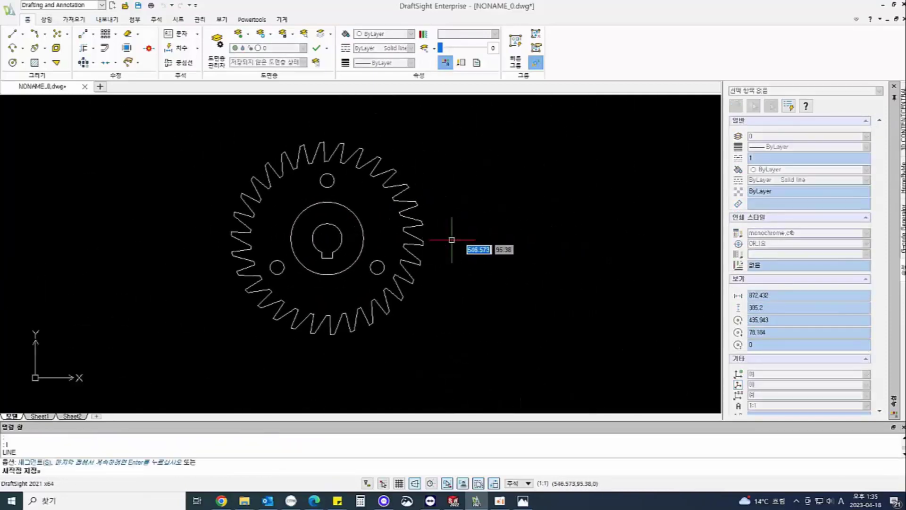
{"action": "left_click", "coordinate": [322, 141]}
{"action": "left_click", "coordinate": [594, 142]}
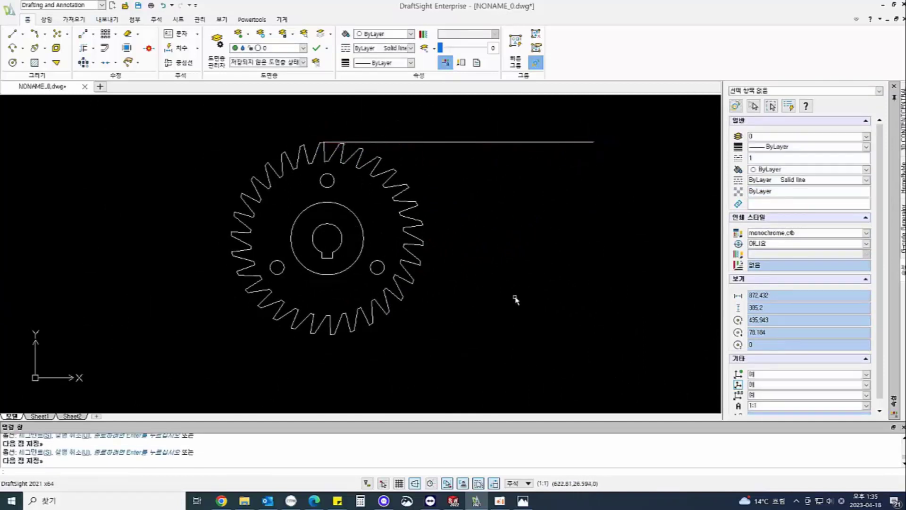
{"action": "key", "text": "Return"}
Draw a matching horizontal projection line to the right from the gear's lowest tooth tip.
{"action": "middle_click_drag", "start_coordinate": [285, 327], "coordinate": [332, 265]}
{"action": "scroll", "coordinate": [388, 270], "scroll_direction": "up", "scroll_amount": 3}
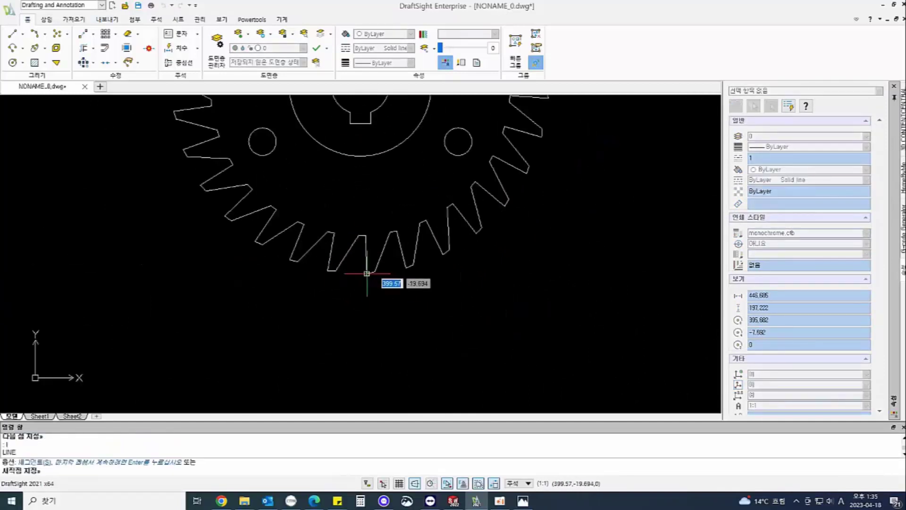
{"action": "left_click", "coordinate": [368, 273]}
{"action": "scroll", "coordinate": [597, 262], "scroll_direction": "down", "scroll_amount": 3}
{"action": "scroll", "coordinate": [657, 250], "scroll_direction": "down", "scroll_amount": 1}
{"action": "middle_click_drag", "start_coordinate": [630, 259], "coordinate": [417, 314]}
{"action": "left_click", "coordinate": [518, 293]}
{"action": "key", "text": "Escape"}
{"action": "key", "text": "Escape"}
Draw a vertical line crossing both projection lines near their right ends.
{"action": "middle_click_drag", "start_coordinate": [515, 259], "coordinate": [544, 231]}
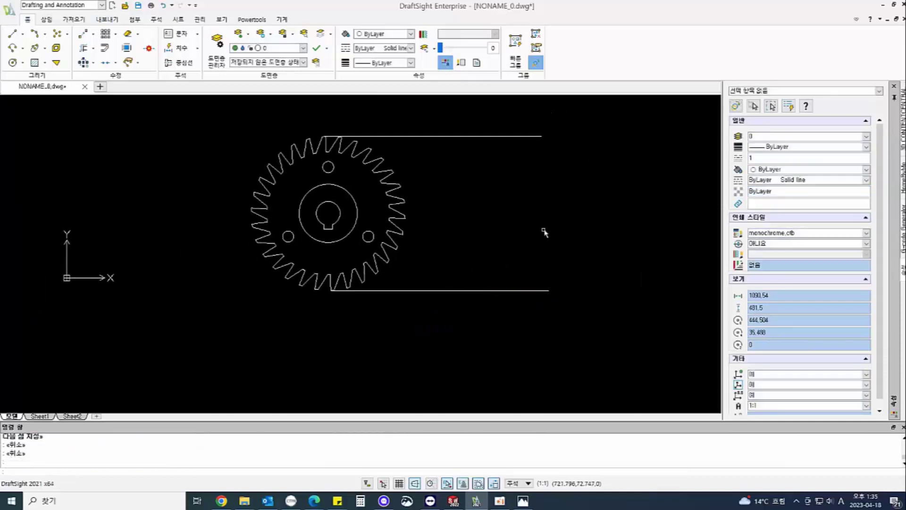
{"action": "type", "text": "l"}
{"action": "key", "text": "Return"}
{"action": "left_click", "coordinate": [511, 123]}
{"action": "left_click", "coordinate": [520, 344]}
{"action": "key", "text": "Escape"}
{"action": "key", "text": "Escape"}
Offset the vertical line to the right to set the gear's thickness in the side view.
{"action": "type", "text": "o"}
{"action": "key", "text": "Return"}
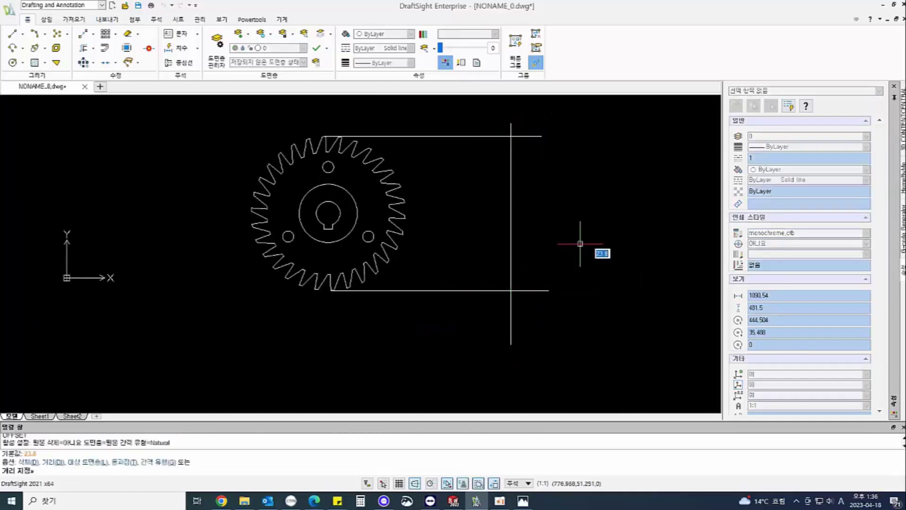
{"action": "left_click", "coordinate": [510, 233]}
{"action": "left_click", "coordinate": [532, 225]}
{"action": "key", "text": "Escape"}
{"action": "key", "text": "Escape"}
Trim the projection lines and the vertical lines' ends to leave a narrow rectangle as the side view.
{"action": "type", "text": "tr"}
{"action": "key", "text": "Return"}
{"action": "key", "text": "Return"}
{"action": "scroll", "coordinate": [567, 198], "scroll_direction": "down", "scroll_amount": 2}
{"action": "left_click", "coordinate": [576, 267]}
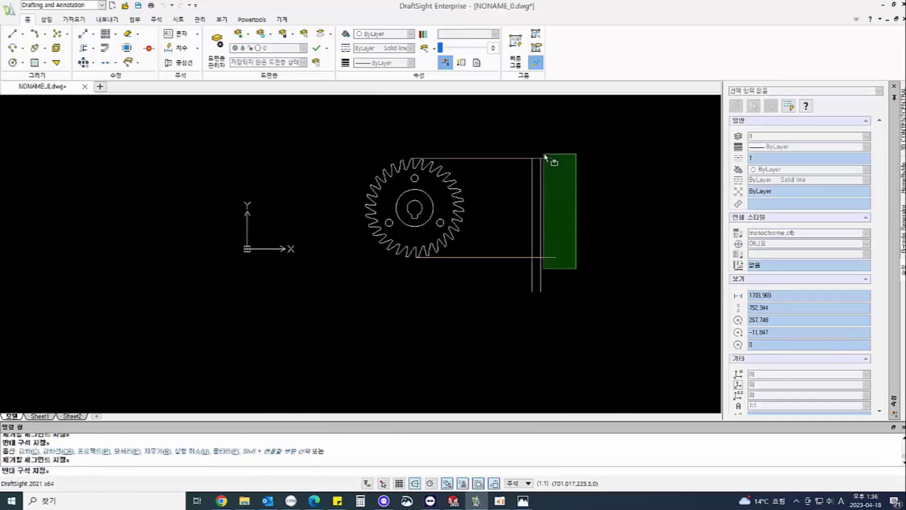
{"action": "left_click", "coordinate": [544, 154]}
{"action": "left_click", "coordinate": [501, 267]}
{"action": "left_click", "coordinate": [490, 152]}
{"action": "scroll", "coordinate": [529, 192], "scroll_direction": "down", "scroll_amount": 2}
{"action": "scroll", "coordinate": [543, 199], "scroll_direction": "up", "scroll_amount": 4}
{"action": "key", "text": "Escape"}
{"action": "key", "text": "Escape"}
Draw a horizontal line from the gear's centre to the right through the side-view rectangle.
{"action": "key", "text": "l"}
{"action": "key", "text": "Return"}
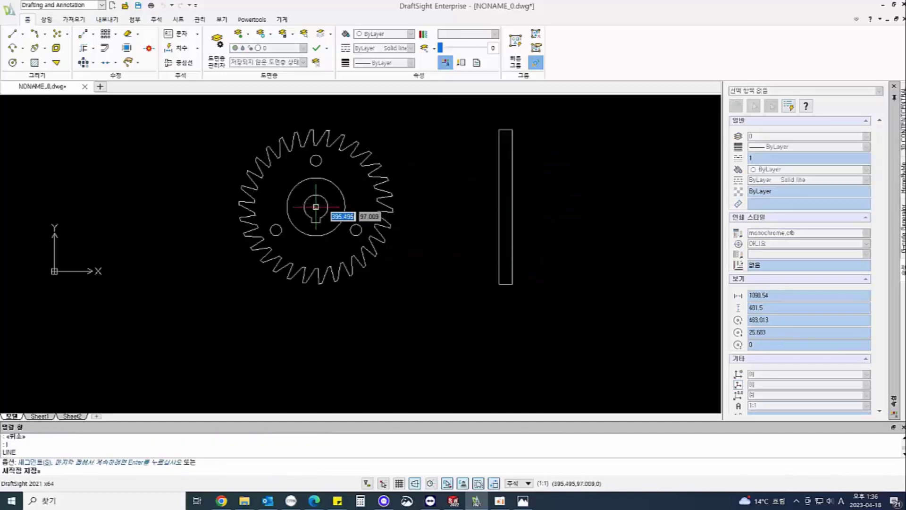
{"action": "left_click", "coordinate": [316, 206]}
{"action": "left_click", "coordinate": [605, 208]}
{"action": "key", "text": "Escape"}
{"action": "key", "text": "Escape"}
{"action": "key", "text": "Escape"}
Project the top and bottom of the hub circle across the side view with two horizontal lines.
{"action": "type", "text": "l"}
{"action": "key", "text": "Return"}
{"action": "left_click", "coordinate": [316, 177]}
{"action": "left_click", "coordinate": [611, 178]}
{"action": "key", "text": "Return"}
{"action": "key", "text": "Return"}
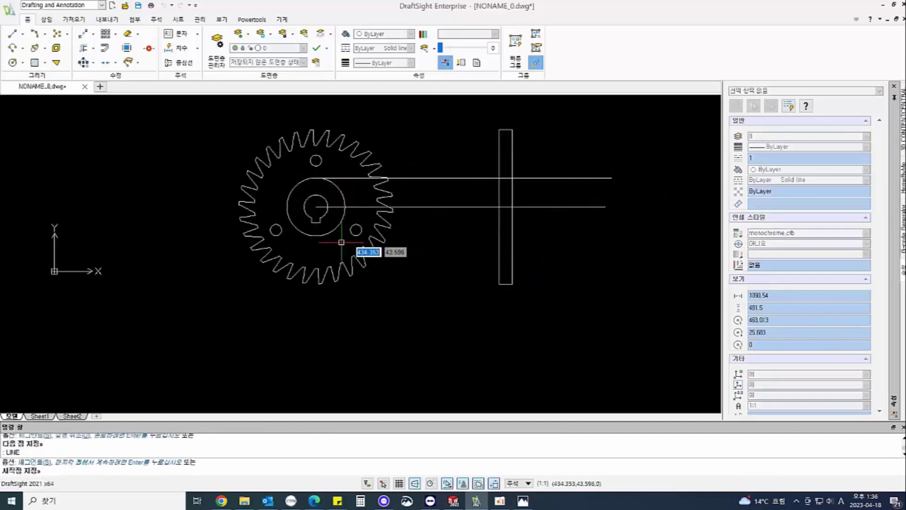
{"action": "left_click", "coordinate": [316, 235]}
{"action": "left_click", "coordinate": [600, 235]}
{"action": "key", "text": "Escape"}
{"action": "key", "text": "Escape"}
{"action": "key", "text": "Escape"}
Offset the side view's left edge outward to the left, and offset that new line 68 to the right.
{"action": "type", "text": "o"}
{"action": "key", "text": "Return"}
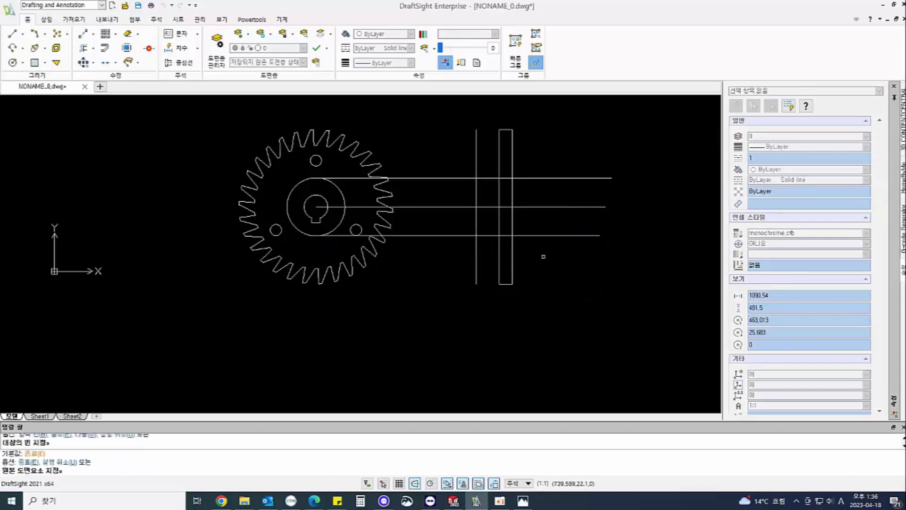
{"action": "key", "text": "Escape"}
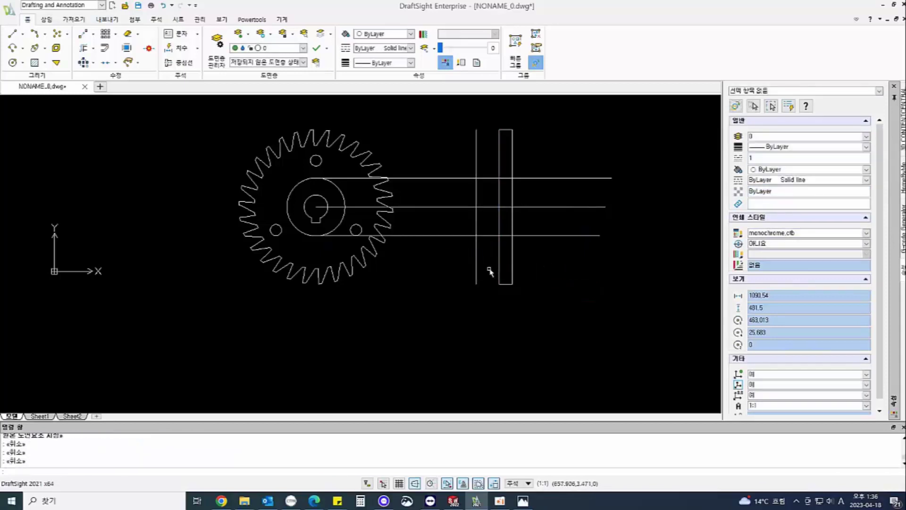
{"action": "key", "text": "Return"}
{"action": "key", "text": "Escape"}
{"action": "key", "text": "Escape"}
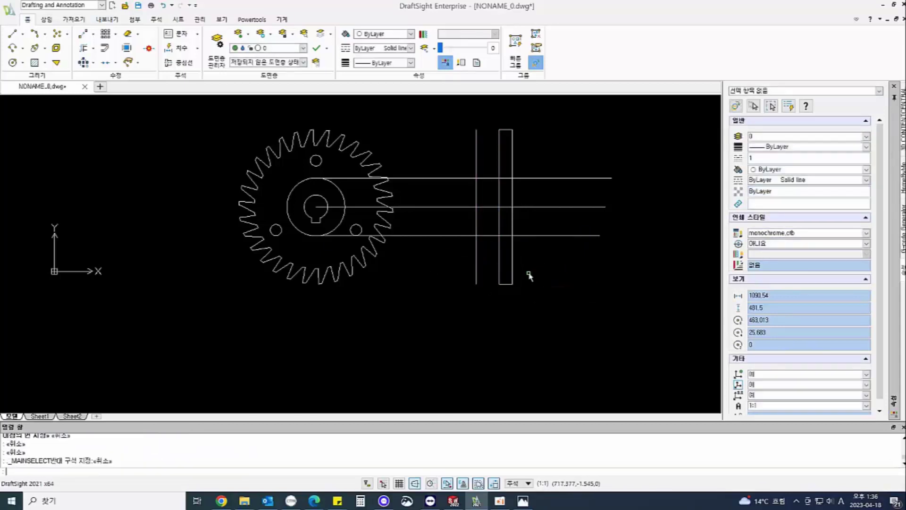
{"action": "key", "text": "Return"}
{"action": "type", "text": "68"}
{"action": "left_click", "coordinate": [536, 259]}
{"action": "key", "text": "Return"}
Trim the horizontal projection lines and the two outer vertical lines to the hub's rectangular outline in the side view.
{"action": "type", "text": "tr"}
{"action": "key", "text": "Return"}
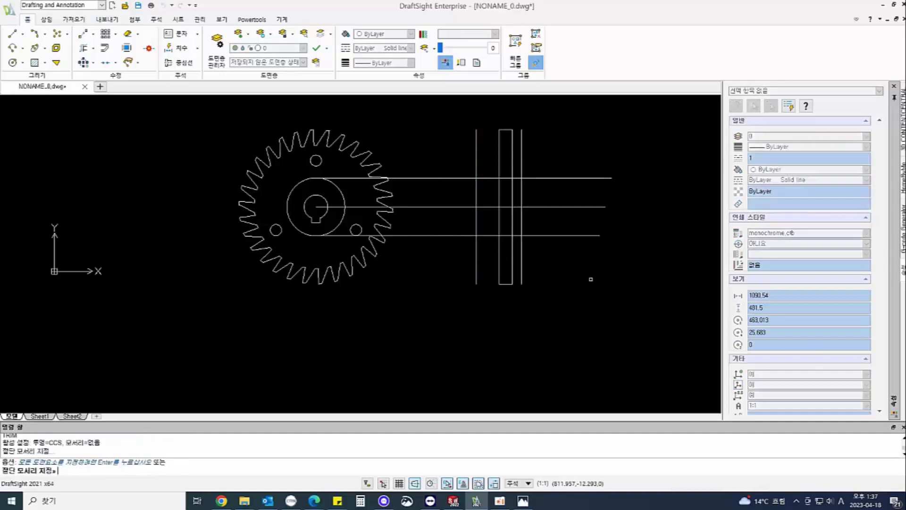
{"action": "key", "text": "Return"}
{"action": "left_click_drag", "start_coordinate": [590, 279], "coordinate": [538, 166]}
{"action": "key", "text": "Escape"}
{"action": "key", "text": "Return"}
{"action": "key", "text": "Return"}
{"action": "left_click", "coordinate": [450, 167]}
{"action": "left_click", "coordinate": [358, 255]}
{"action": "left_click", "coordinate": [476, 168]}
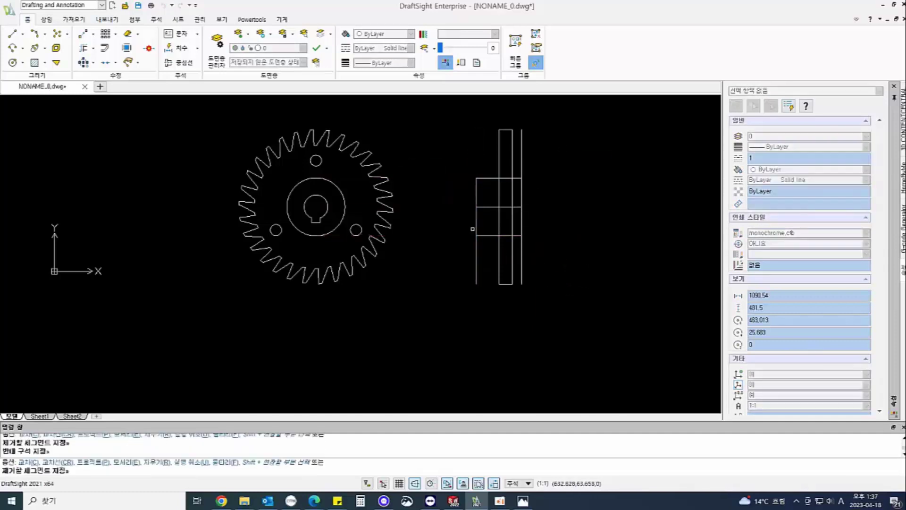
{"action": "left_click", "coordinate": [476, 247]}
{"action": "left_click", "coordinate": [521, 250]}
{"action": "left_click", "coordinate": [527, 146]}
{"action": "left_click", "coordinate": [516, 158]}
{"action": "key", "text": "Escape"}
{"action": "key", "text": "Escape"}
Delete the horizontal centre line inside the hub, and trim away the plate edges that cross the hub.
{"action": "scroll", "coordinate": [488, 222], "scroll_direction": "up", "scroll_amount": 1}
{"action": "left_click_drag", "start_coordinate": [488, 222], "coordinate": [481, 182]}
{"action": "key", "text": "Delete"}
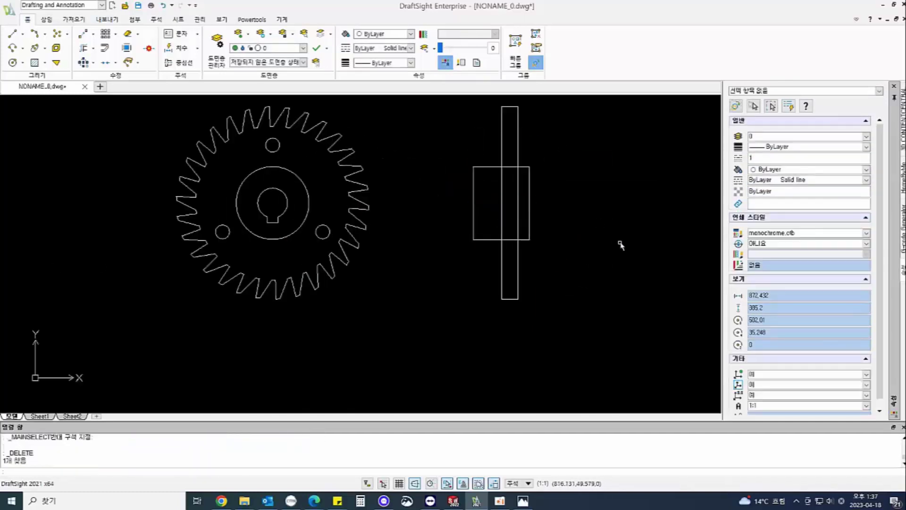
{"action": "type", "text": "tr"}
{"action": "key", "text": "Return"}
{"action": "key", "text": "Return"}
{"action": "left_click", "coordinate": [526, 210]}
{"action": "left_click", "coordinate": [493, 198]}
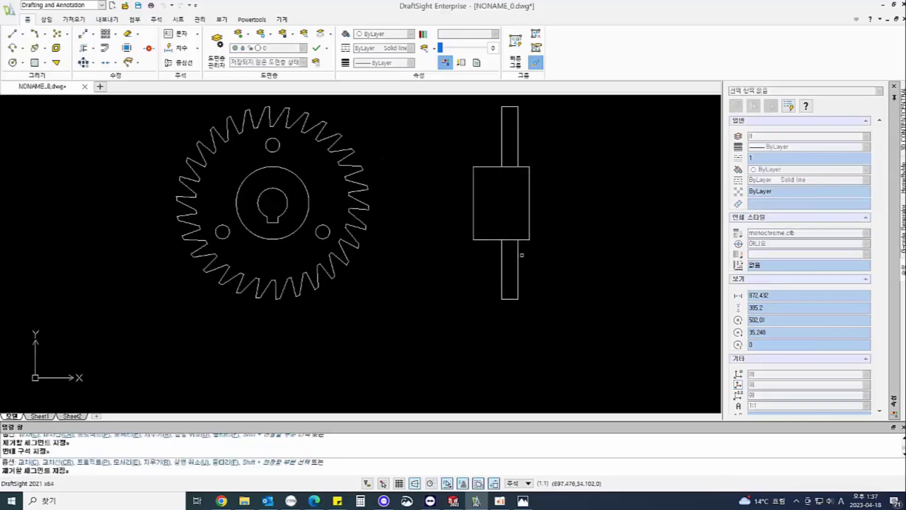
{"action": "key", "text": "Escape"}
{"action": "key", "text": "Escape"}
Project the bore's top and the keyway's upper corner and bottom edge across the side view with horizontal lines.
{"action": "type", "text": "l"}
{"action": "key", "text": "Return"}
{"action": "left_click", "coordinate": [275, 188]}
{"action": "left_click", "coordinate": [555, 188]}
{"action": "key", "text": "Return"}
{"action": "key", "text": "Return"}
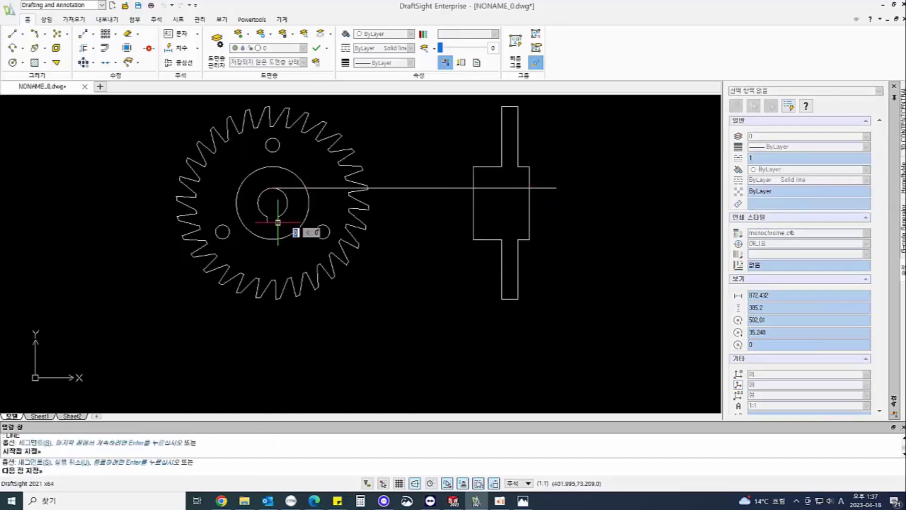
{"action": "left_click", "coordinate": [278, 217]}
{"action": "left_click", "coordinate": [598, 217]}
{"action": "key", "text": "Escape"}
Trim the bore and keyway projection lines on both sides of the hub in the side view.
{"action": "type", "text": "tr"}
{"action": "left_click", "coordinate": [473, 231]}
{"action": "key", "text": "Return"}
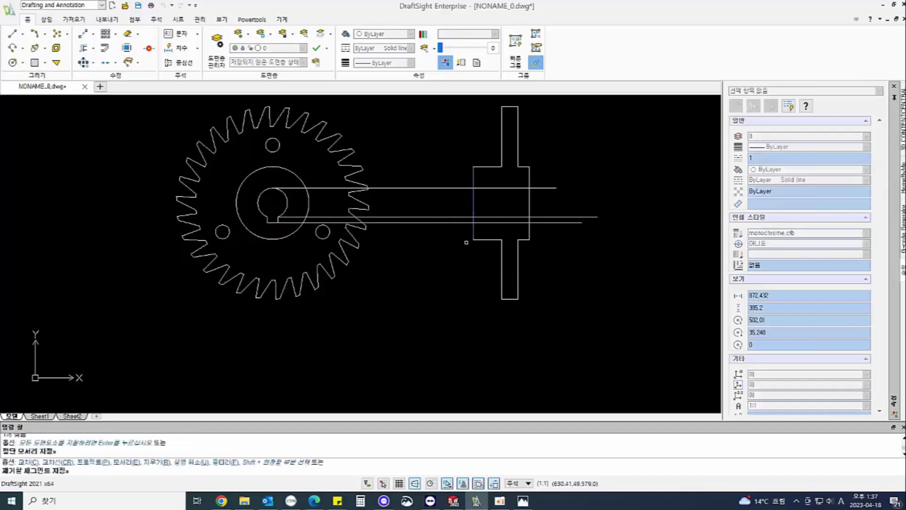
{"action": "left_click", "coordinate": [465, 241]}
{"action": "left_click", "coordinate": [444, 182]}
{"action": "key", "text": "Escape"}
{"action": "key", "text": "Return"}
{"action": "key", "text": "Escape"}
{"action": "key", "text": "Escape"}
{"action": "type", "text": "trr"}
{"action": "key", "text": "Return"}
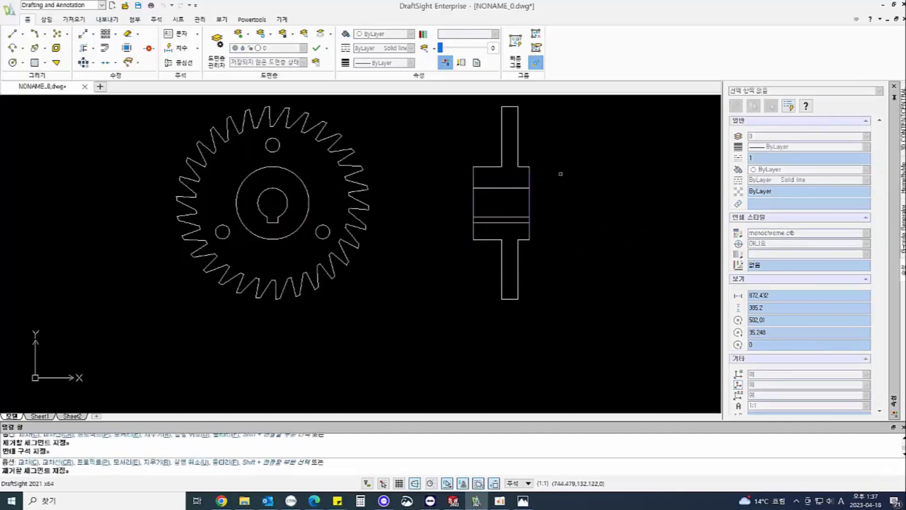
Place a 45° infinite construction line through the right end of the bore's top line in the side view.
{"action": "scroll", "coordinate": [530, 202], "scroll_direction": "up", "scroll_amount": 5}
{"action": "scroll", "coordinate": [487, 201], "scroll_direction": "up", "scroll_amount": 1}
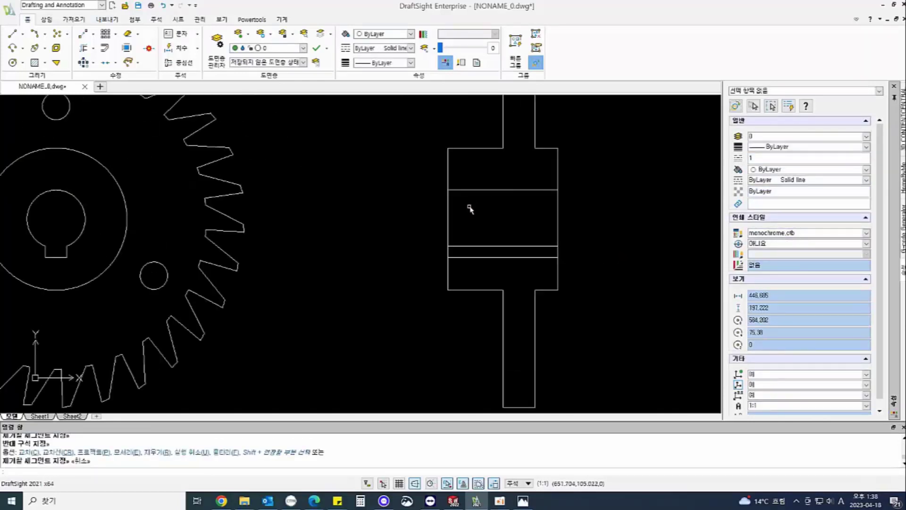
{"action": "type", "text": "xl"}
{"action": "key", "text": "Return"}
{"action": "type", "text": "a"}
{"action": "key", "text": "Return"}
{"action": "type", "text": "45"}
{"action": "key", "text": "Return"}
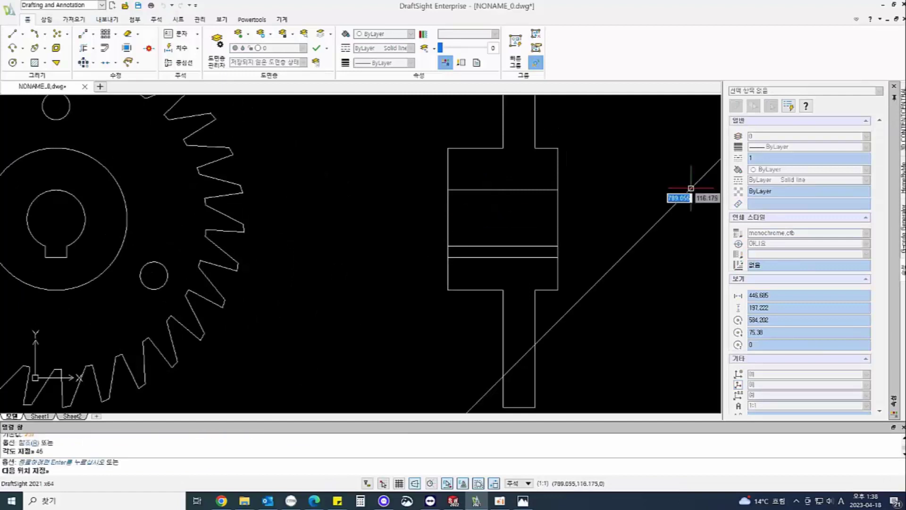
{"action": "left_click", "coordinate": [557, 190]}
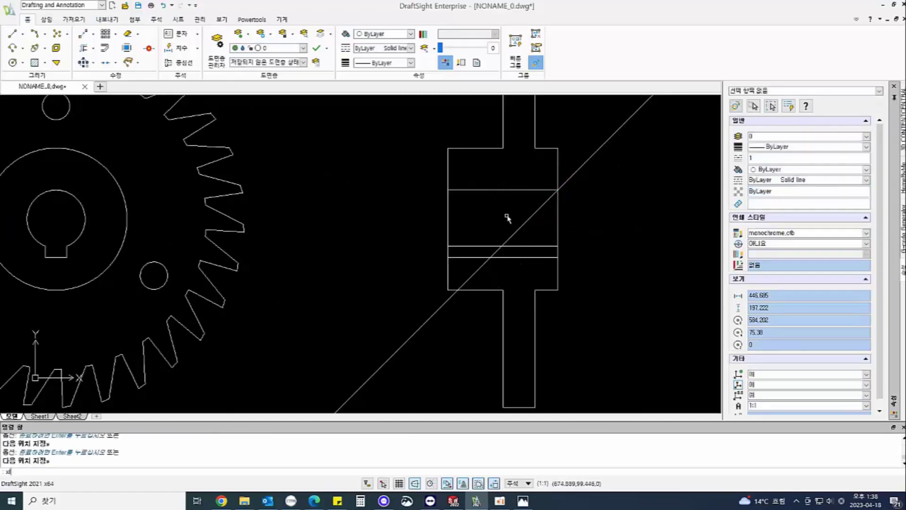
Place a -45° infinite construction line through the left end of the bore's top line in the side view.
{"action": "type", "text": "xl"}
{"action": "key", "text": "Return"}
{"action": "type", "text": "a"}
{"action": "key", "text": "Return"}
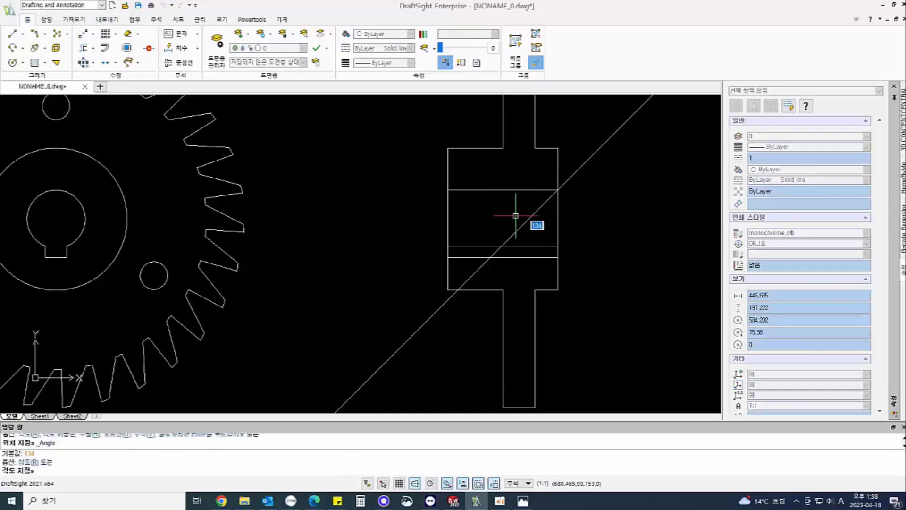
{"action": "type", "text": "-45"}
{"action": "key", "text": "Return"}
{"action": "left_click", "coordinate": [448, 189]}
{"action": "key", "text": "Escape"}
Offset the two diagonal construction lines at the bore's top line upward and delete the original lines.
{"action": "type", "text": "o"}
{"action": "key", "text": "Return"}
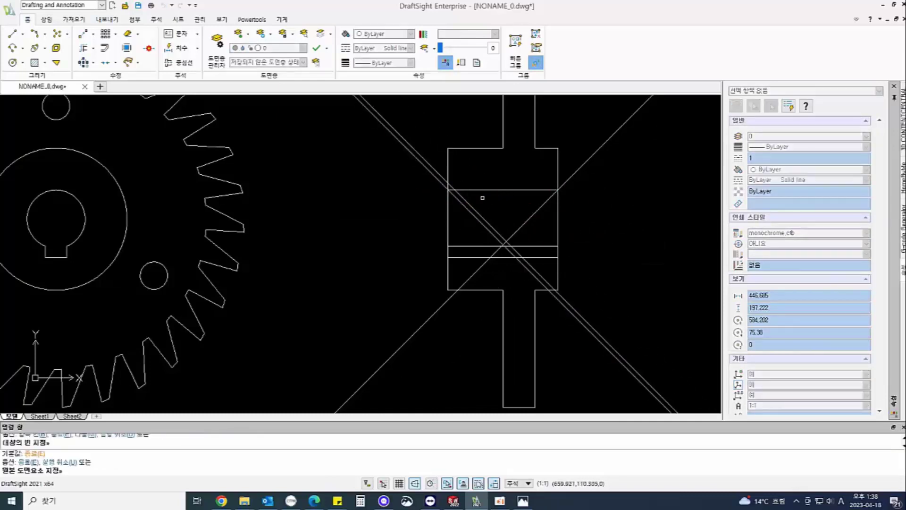
{"action": "key", "text": "Escape"}
{"action": "left_click", "coordinate": [473, 215]}
{"action": "key", "text": "Delete"}
{"action": "left_click", "coordinate": [538, 210]}
{"action": "key", "text": "Delete"}
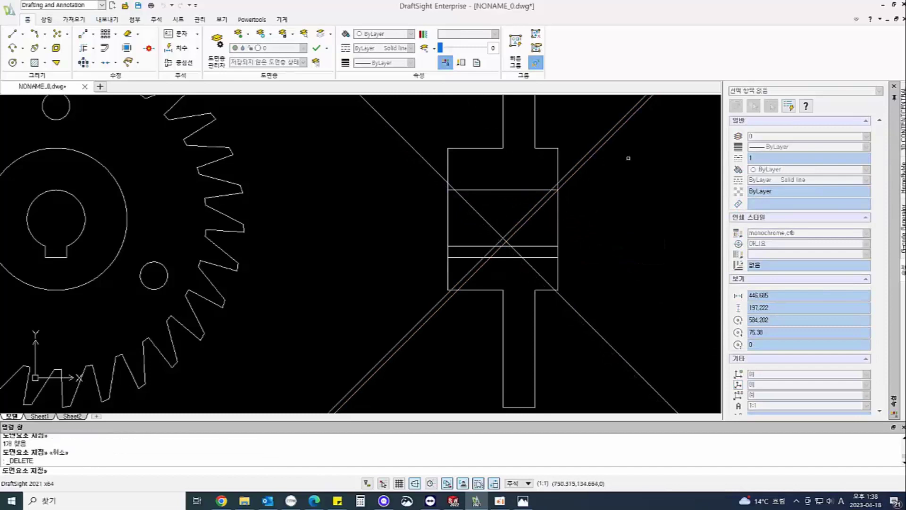
Trim the two offset diagonal lines below their crossing point in the side view.
{"action": "type", "text": "tr"}
{"action": "key", "text": "Return"}
{"action": "left_click", "coordinate": [545, 197]}
{"action": "left_click", "coordinate": [471, 207]}
{"action": "key", "text": "Return"}
{"action": "left_click", "coordinate": [490, 250]}
{"action": "left_click", "coordinate": [506, 242]}
{"action": "key", "text": "Return"}
Trim the upper diagonal lines outside the hub's left and right edges.
{"action": "key", "text": "Return"}
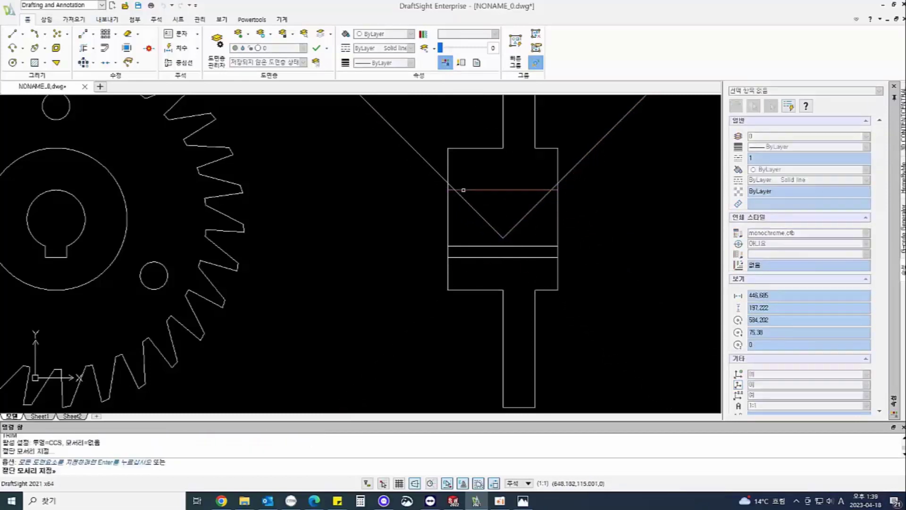
{"action": "left_click", "coordinate": [448, 163]}
{"action": "key", "text": "Return"}
{"action": "left_click", "coordinate": [428, 163]}
{"action": "left_click", "coordinate": [570, 172]}
{"action": "key", "text": "Escape"}
Trim the diagonals below the bore's top line and that line's ends beyond them, leaving only the upper chamfers.
{"action": "key", "text": "Return"}
{"action": "key", "text": "Return"}
{"action": "left_click_drag", "start_coordinate": [511, 235], "coordinate": [483, 224]}
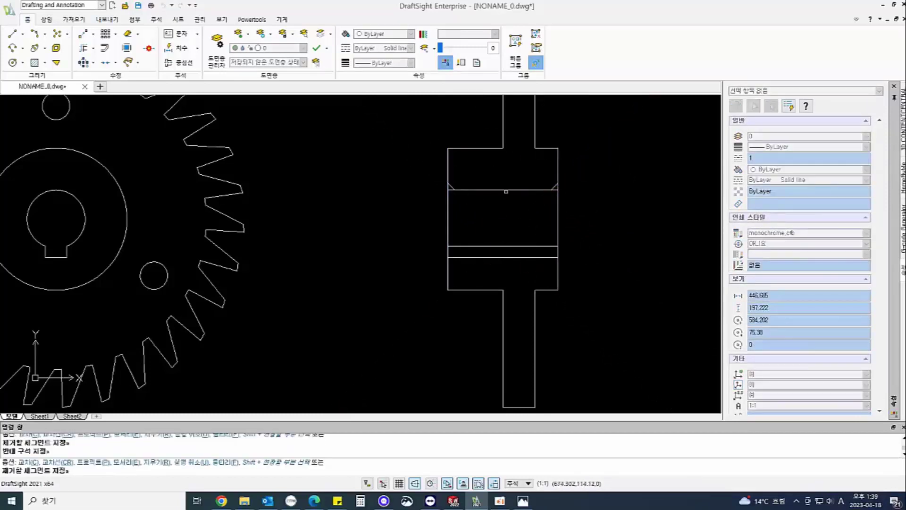
{"action": "scroll", "coordinate": [494, 209], "scroll_direction": "up", "scroll_amount": 2}
{"action": "scroll", "coordinate": [454, 189], "scroll_direction": "up", "scroll_amount": 1}
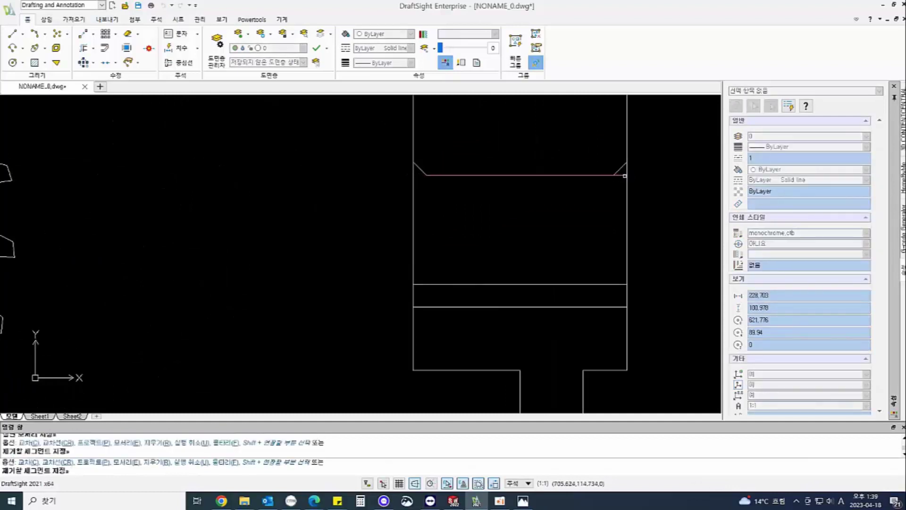
{"action": "left_click", "coordinate": [624, 176]}
{"action": "scroll", "coordinate": [558, 211], "scroll_direction": "up", "scroll_amount": 1}
{"action": "scroll", "coordinate": [558, 210], "scroll_direction": "down", "scroll_amount": 2}
{"action": "key", "text": "Escape"}
Place a 45° infinite construction line through the left end of the keyway's upper corner line in the side view.
{"action": "type", "text": "xl"}
{"action": "key", "text": "Return"}
{"action": "type", "text": "a"}
{"action": "key", "text": "Return"}
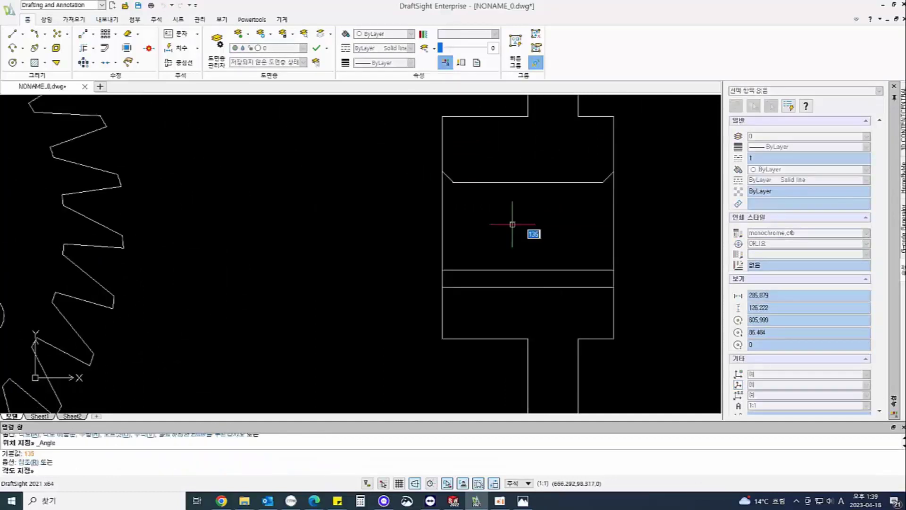
{"action": "type", "text": "45"}
{"action": "key", "text": "Return"}
{"action": "left_click", "coordinate": [442, 270]}
{"action": "key", "text": "Return"}
Place a 135° infinite construction line through the right end of the keyway's upper corner line.
{"action": "key", "text": "Return"}
{"action": "type", "text": "a"}
{"action": "key", "text": "Return"}
{"action": "type", "text": "135"}
{"action": "key", "text": "Return"}
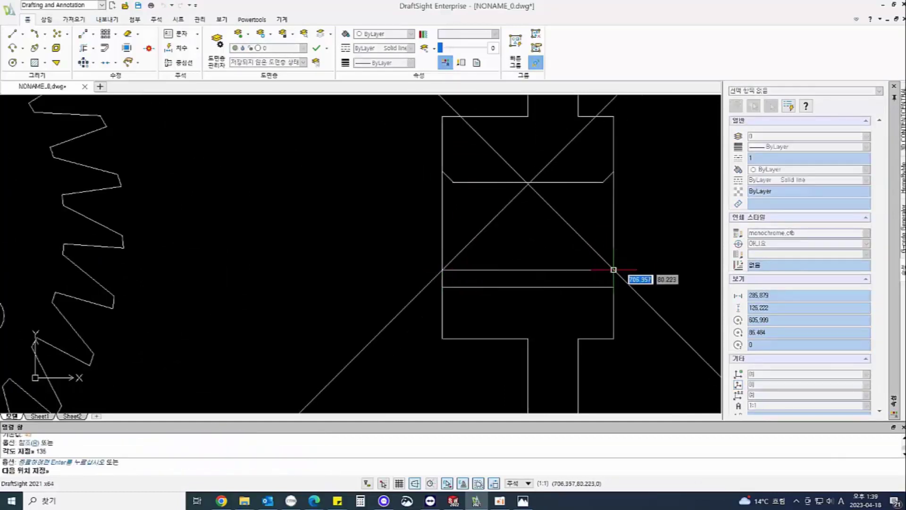
{"action": "left_click", "coordinate": [613, 270]}
{"action": "key", "text": "Return"}
Offset the 45° and 135° construction lines downward for the lower chamfers.
{"action": "type", "text": "o"}
{"action": "key", "text": "Return"}
{"action": "left_click", "coordinate": [579, 236]}
{"action": "left_click", "coordinate": [565, 261]}
{"action": "key", "text": "Escape"}
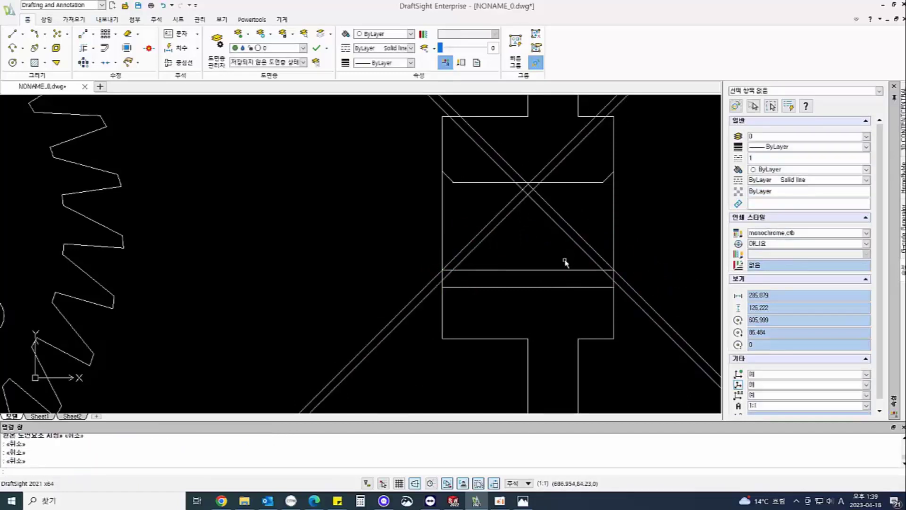
Delete the original 45° and 135° construction lines, keeping their offset copies.
{"action": "type", "text": "tr"}
{"action": "key", "text": "Escape"}
{"action": "left_click", "coordinate": [491, 221]}
{"action": "key", "text": "Delete"}
{"action": "left_click", "coordinate": [558, 214]}
{"action": "left_click", "coordinate": [580, 222]}
{"action": "key", "text": "Delete"}
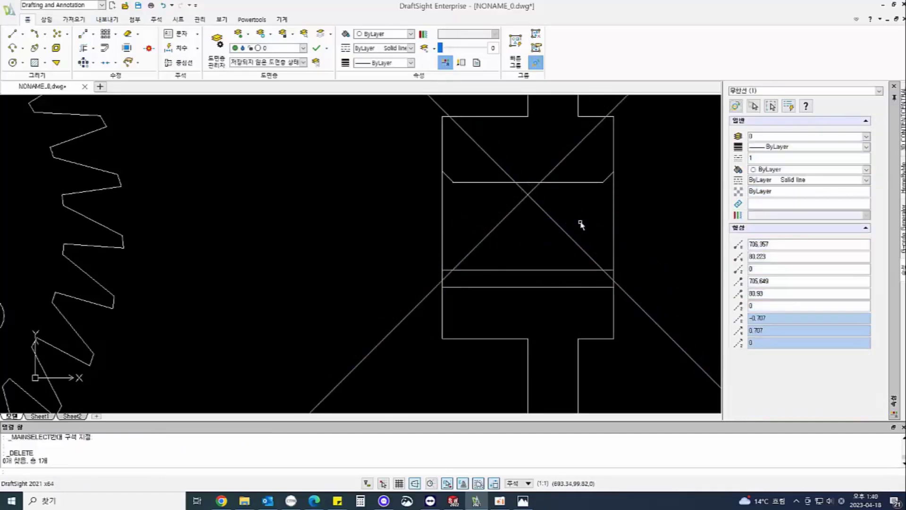
Trim the lower chamfer construction lines above the keyway's upper corner line.
{"action": "key", "text": "Escape"}
{"action": "key", "text": "Escape"}
{"action": "type", "text": "tr"}
{"action": "left_click", "coordinate": [526, 270]}
{"action": "key", "text": "Return"}
{"action": "left_click_drag", "start_coordinate": [580, 228], "coordinate": [497, 207]}
{"action": "key", "text": "Return"}
{"action": "key", "text": "Return"}
Trim the lower chamfer construction lines outside the hub's left and right edges.
{"action": "middle_click_drag", "start_coordinate": [526, 337], "coordinate": [501, 269]}
{"action": "left_click", "coordinate": [597, 251]}
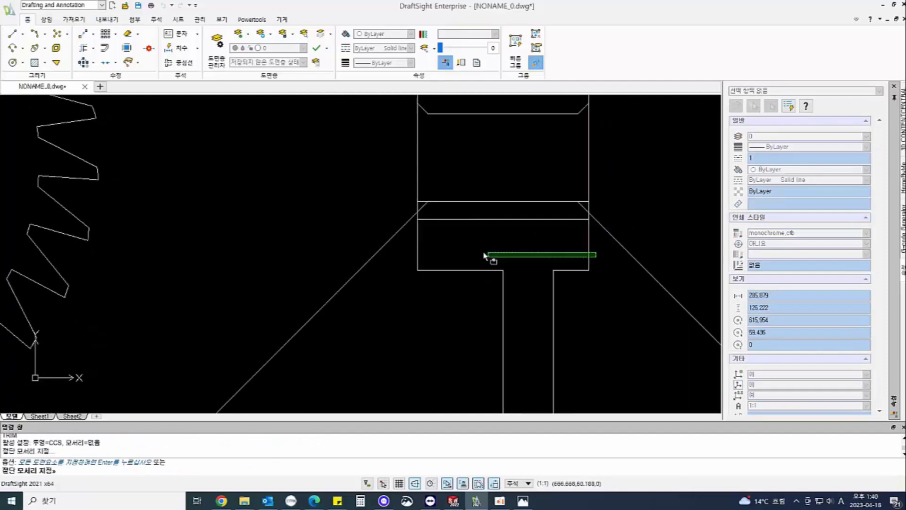
{"action": "left_click", "coordinate": [407, 262]}
{"action": "key", "text": "Return"}
{"action": "left_click", "coordinate": [402, 226]}
{"action": "left_click", "coordinate": [605, 229]}
{"action": "key", "text": "Escape"}
Trim the ends of the keyway's upper corner line beyond the lower chamfers.
{"action": "key", "text": "Return"}
{"action": "key", "text": "Return"}
{"action": "left_click", "coordinate": [422, 202]}
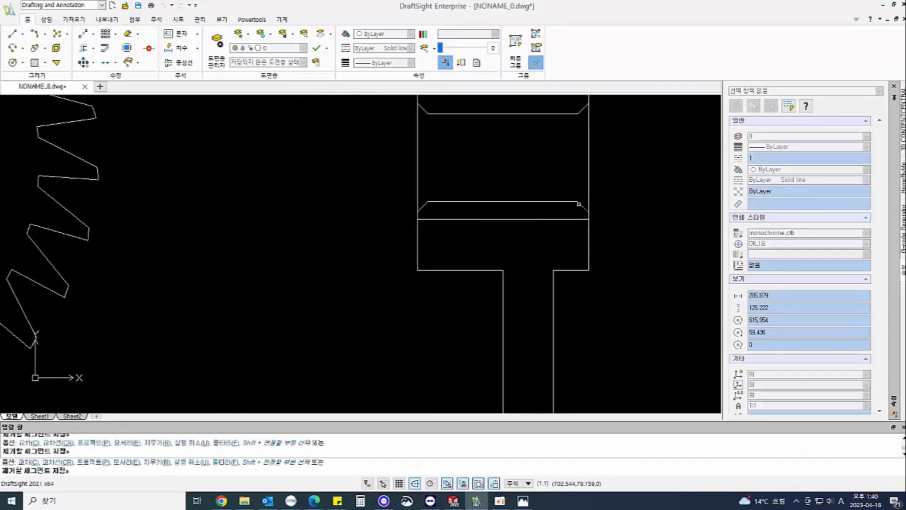
{"action": "key", "text": "Escape"}
Draw vertical lines joining the inner ends of the upper and lower chamfers on both sides of the bore.
{"action": "type", "text": "l"}
{"action": "left_click", "coordinate": [578, 114]}
{"action": "left_click", "coordinate": [578, 201]}
{"action": "key", "text": "Return"}
{"action": "key", "text": "Return"}
{"action": "left_click", "coordinate": [427, 113]}
{"action": "left_click", "coordinate": [427, 202]}
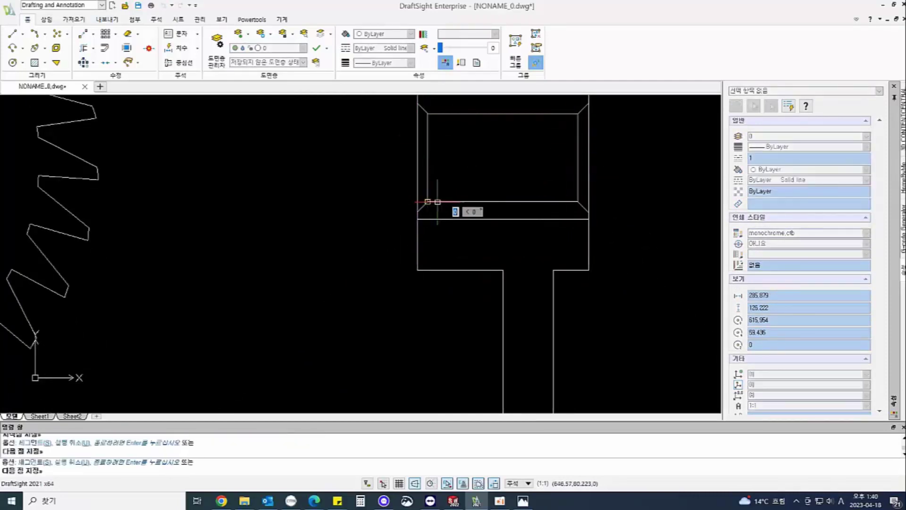
{"action": "scroll", "coordinate": [574, 238], "scroll_direction": "down", "scroll_amount": 5}
{"action": "key", "text": "Escape"}
Project the bottom and top of the gear's upper bolt hole across the side view with horizontal lines.
{"action": "type", "text": "l"}
{"action": "key", "text": "Return"}
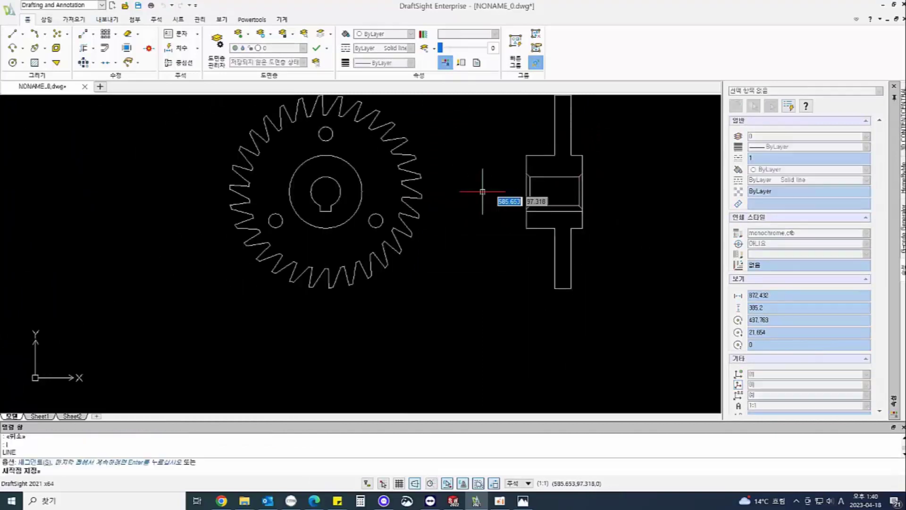
{"action": "left_click", "coordinate": [325, 141]}
{"action": "left_click", "coordinate": [678, 140]}
{"action": "key", "text": "Return"}
{"action": "key", "text": "Return"}
{"action": "left_click", "coordinate": [325, 126]}
{"action": "left_click", "coordinate": [613, 127]}
{"action": "key", "text": "Return"}
Trim the bolt hole projection lines on both sides of the gear's web in the side view.
{"action": "type", "text": "tr"}
{"action": "left_click", "coordinate": [575, 134]}
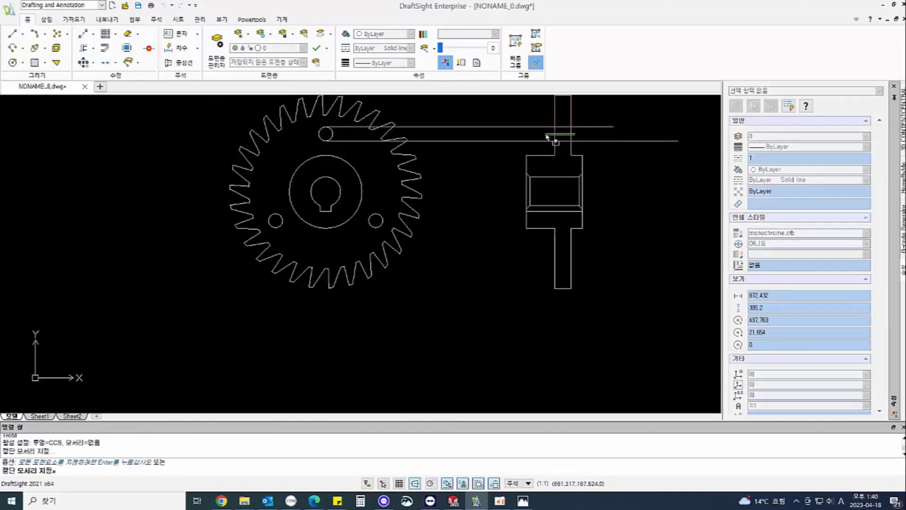
{"action": "left_click", "coordinate": [546, 135]}
{"action": "key", "text": "Return"}
{"action": "left_click", "coordinate": [538, 147]}
{"action": "left_click", "coordinate": [523, 121]}
{"action": "left_click", "coordinate": [609, 147]}
{"action": "left_click", "coordinate": [597, 121]}
{"action": "key", "text": "Escape"}
{"action": "key", "text": "Escape"}
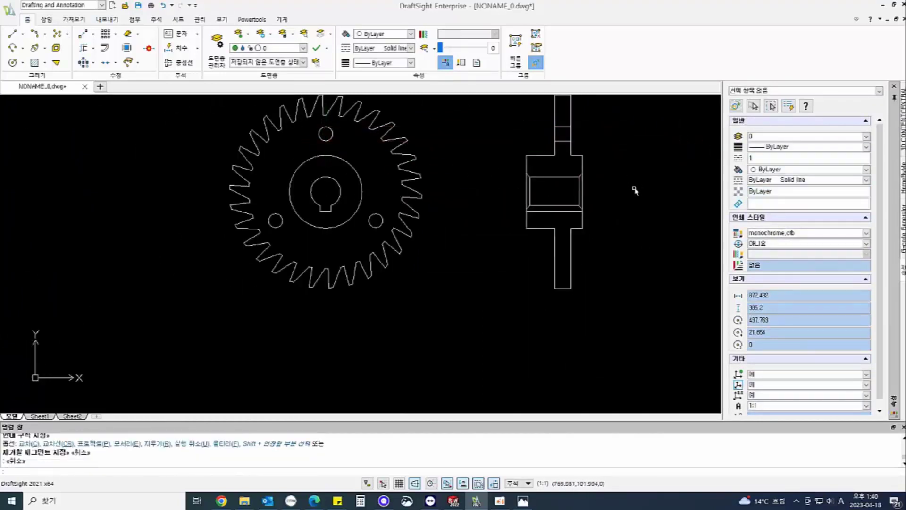
Hatch the solid areas above and below the bore in the side view with ANSI31 at angle 0 and scale 1.
{"action": "scroll", "coordinate": [576, 182], "scroll_direction": "up", "scroll_amount": 1}
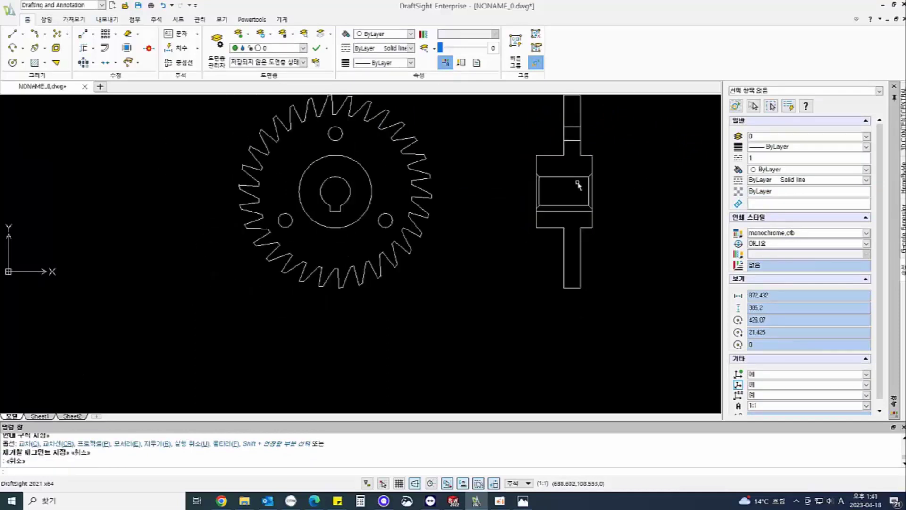
{"action": "type", "text": "hat"}
{"action": "key", "text": "Return"}
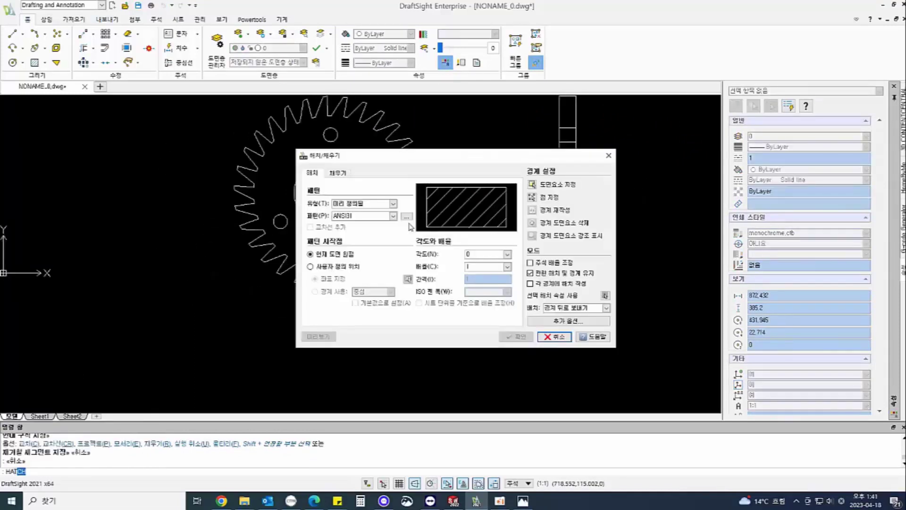
{"action": "left_click", "coordinate": [550, 184]}
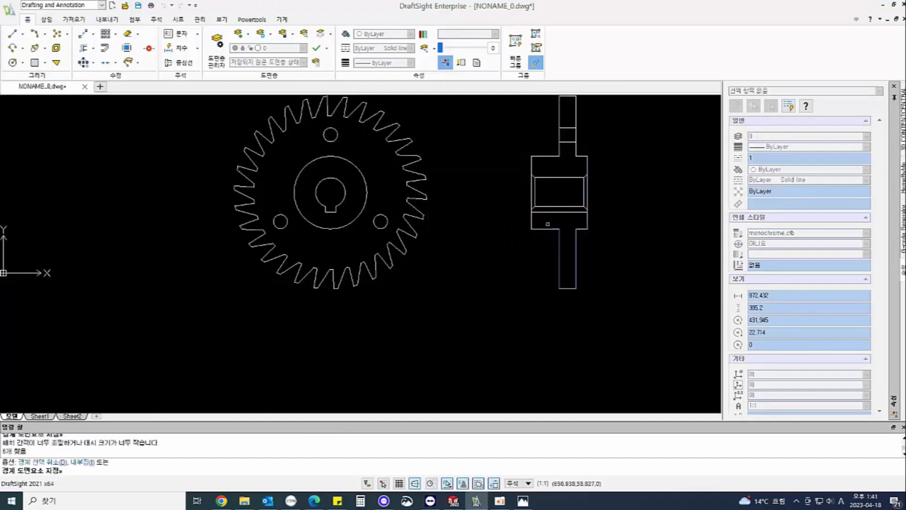
{"action": "key", "text": "Escape"}
{"action": "left_click", "coordinate": [549, 197]}
{"action": "left_click", "coordinate": [566, 232]}
{"action": "left_click", "coordinate": [566, 172]}
{"action": "key", "text": "Return"}
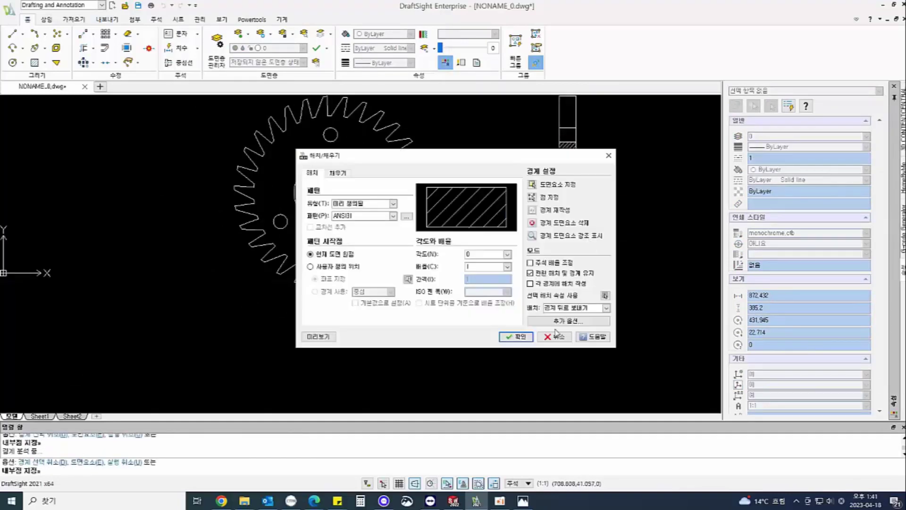
{"action": "left_click", "coordinate": [516, 337]}
{"action": "left_click", "coordinate": [613, 278]}
{"action": "scroll", "coordinate": [616, 240], "scroll_direction": "down", "scroll_amount": 2}
{"action": "key", "text": "Escape"}
{"action": "key", "text": "Escape"}
{"action": "middle_click_drag", "start_coordinate": [606, 175], "coordinate": [599, 202]}
{"action": "scroll", "coordinate": [599, 203], "scroll_direction": "up", "scroll_amount": 1}
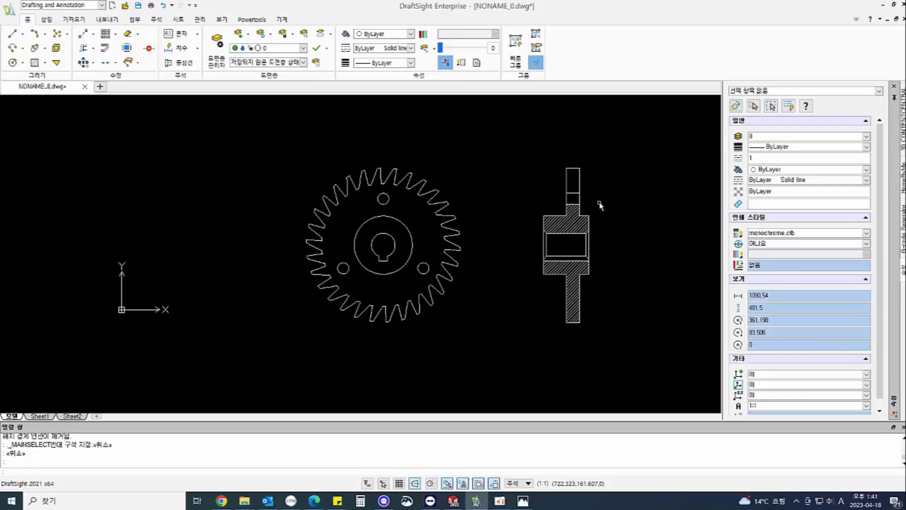
Draw a vertical line from the gear's centre up past the top teeth.
{"action": "scroll", "coordinate": [395, 202], "scroll_direction": "up", "scroll_amount": 1}
{"action": "type", "text": "l"}
{"action": "key", "text": "Return"}
{"action": "left_click", "coordinate": [379, 256]}
{"action": "left_click", "coordinate": [379, 141]}
{"action": "key", "text": "Return"}
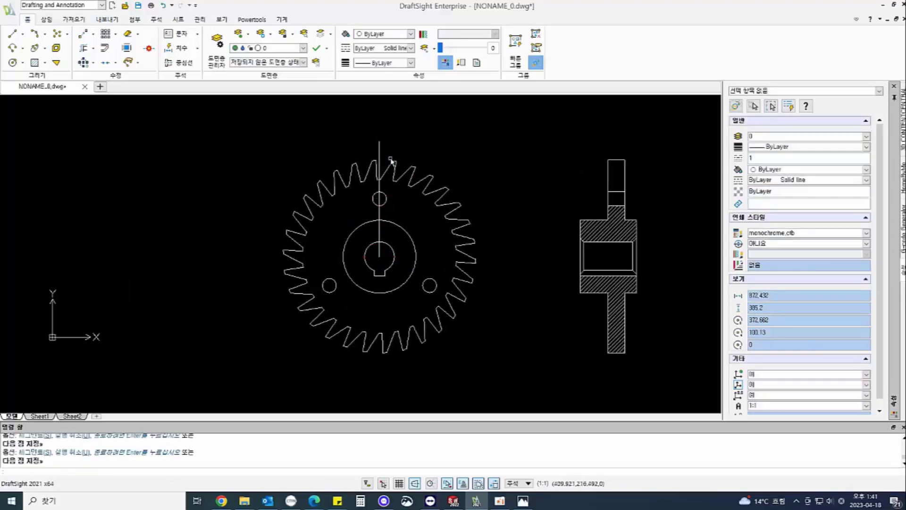
Draw a horizontal line from the root corner of the gear's top tooth across the side view.
{"action": "scroll", "coordinate": [396, 161], "scroll_direction": "up", "scroll_amount": 1}
{"action": "type", "text": "l"}
{"action": "key", "text": "Return"}
{"action": "scroll", "coordinate": [394, 189], "scroll_direction": "up", "scroll_amount": 9}
{"action": "left_click", "coordinate": [250, 146]}
{"action": "scroll", "coordinate": [433, 188], "scroll_direction": "down", "scroll_amount": 12}
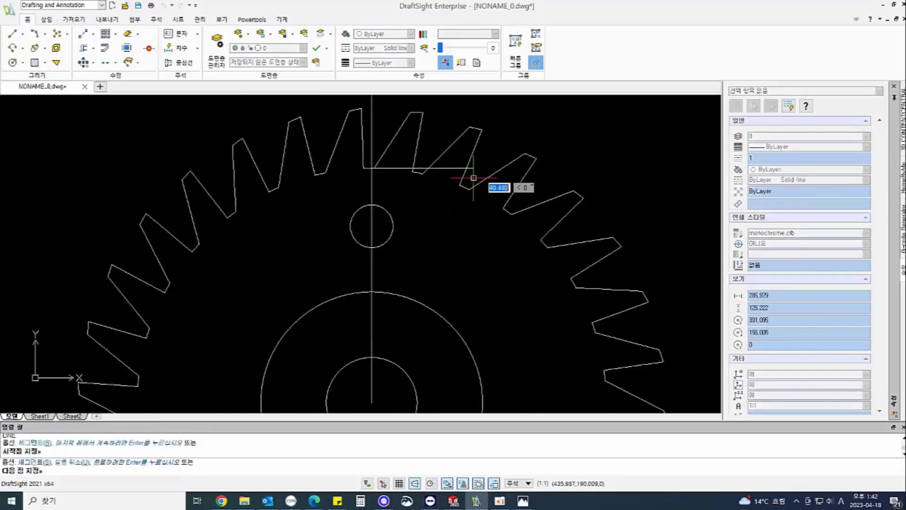
{"action": "left_click", "coordinate": [703, 180]}
{"action": "left_click", "coordinate": [691, 187]}
{"action": "key", "text": "Return"}
Delete the vertical line running up from the gear's centre.
{"action": "scroll", "coordinate": [460, 198], "scroll_direction": "up", "scroll_amount": 3}
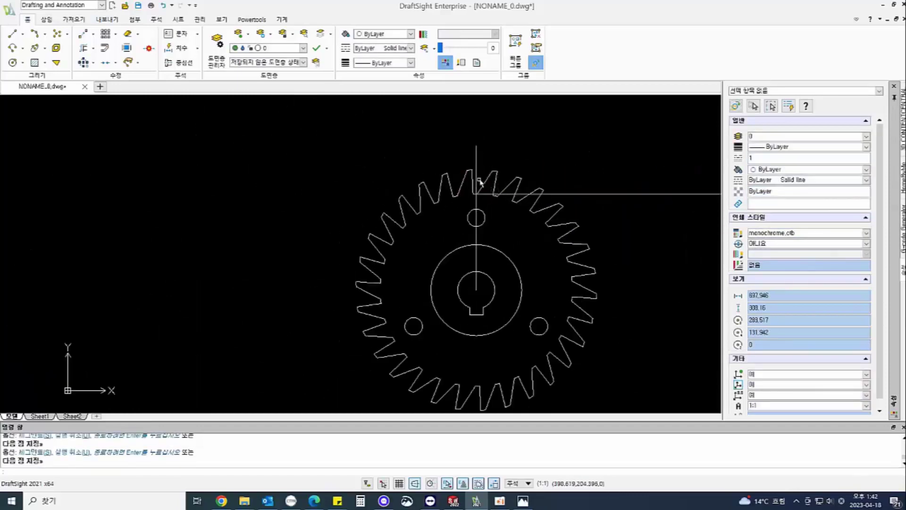
{"action": "scroll", "coordinate": [522, 203], "scroll_direction": "up", "scroll_amount": 3}
{"action": "scroll", "coordinate": [607, 203], "scroll_direction": "down", "scroll_amount": 4}
{"action": "scroll", "coordinate": [581, 225], "scroll_direction": "up", "scroll_amount": 2}
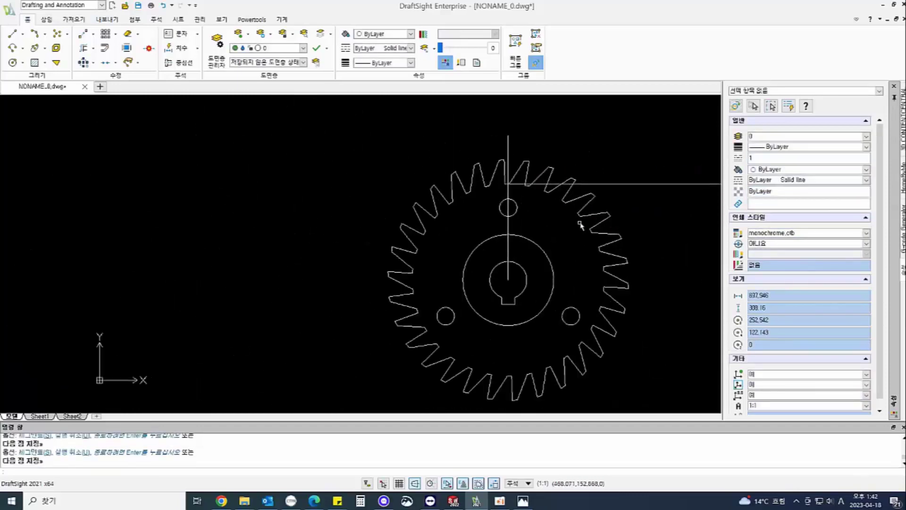
{"action": "middle_click_drag", "start_coordinate": [580, 224], "coordinate": [349, 224]}
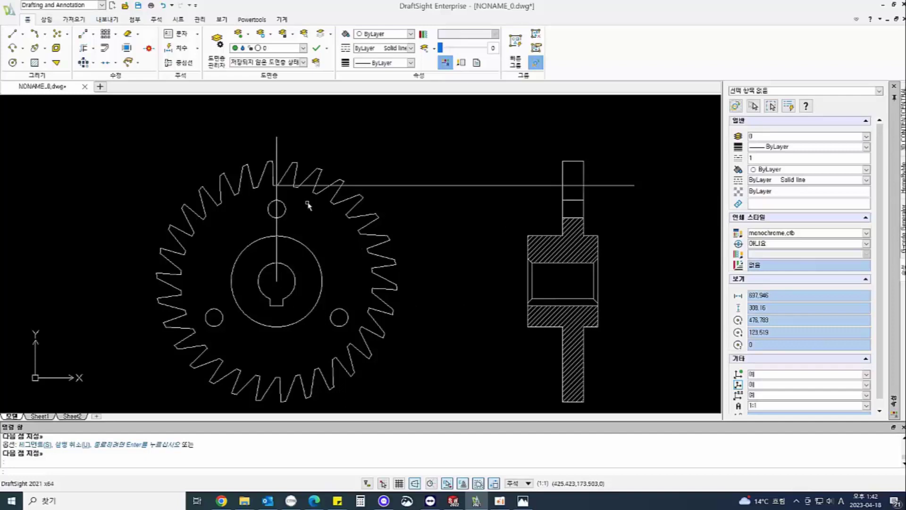
{"action": "scroll", "coordinate": [295, 178], "scroll_direction": "up", "scroll_amount": 2}
{"action": "scroll", "coordinate": [453, 212], "scroll_direction": "down", "scroll_amount": 1}
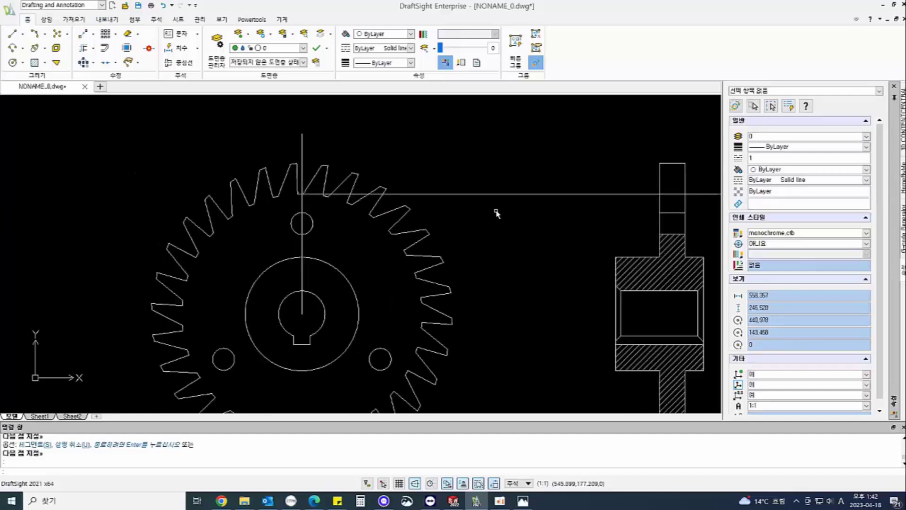
{"action": "left_click", "coordinate": [302, 138]}
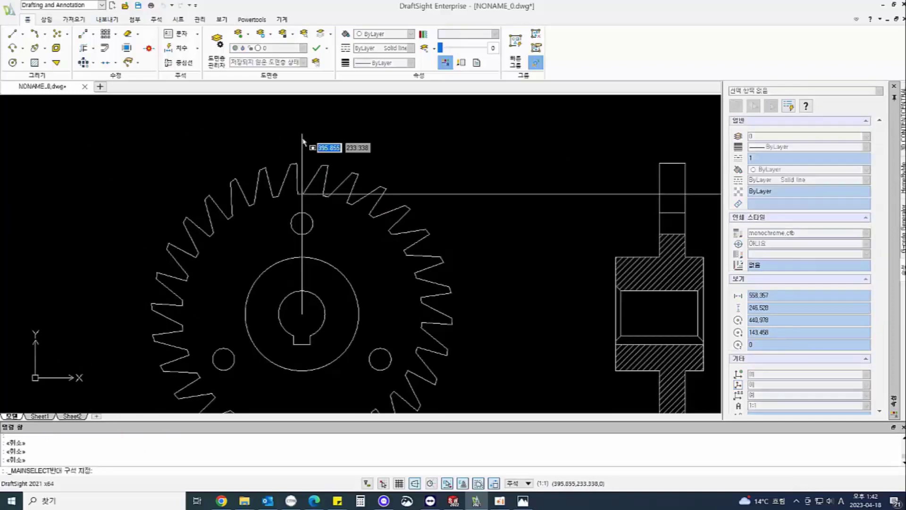
{"action": "key", "text": "Delete"}
Trim the tooth root projection line on both sides of the gear's rim in the side view.
{"action": "key", "text": "Return"}
{"action": "left_click", "coordinate": [659, 202]}
{"action": "left_click", "coordinate": [685, 202]}
{"action": "key", "text": "Return"}
{"action": "left_click", "coordinate": [703, 194]}
{"action": "left_click", "coordinate": [619, 194]}
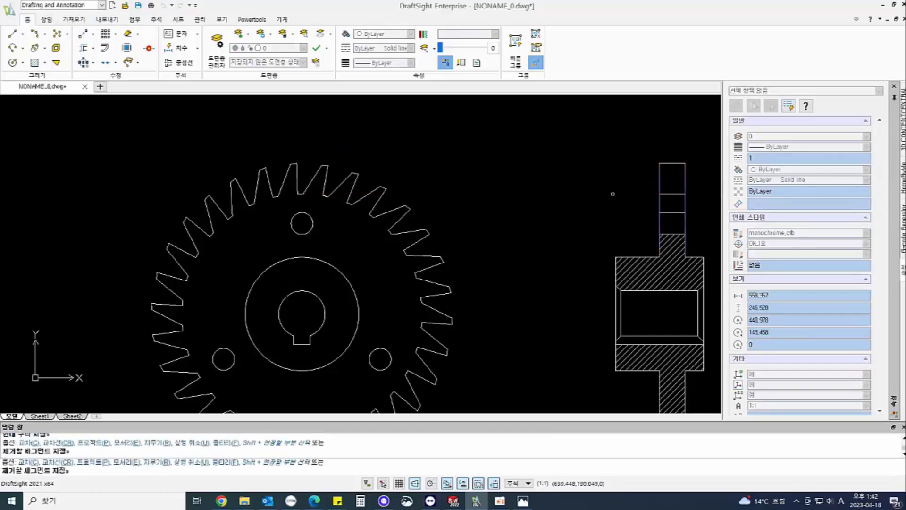
{"action": "key", "text": "Escape"}
{"action": "middle_click_drag", "start_coordinate": [576, 215], "coordinate": [492, 191]}
{"action": "type", "text": "han"}
{"action": "key", "text": "Return"}
{"action": "key", "text": "Escape"}
{"action": "key", "text": "Escape"}
{"action": "key", "text": "Escape"}
Hatch the section area between the bolt hole and the tooth root line in the side view.
{"action": "type", "text": "ha"}
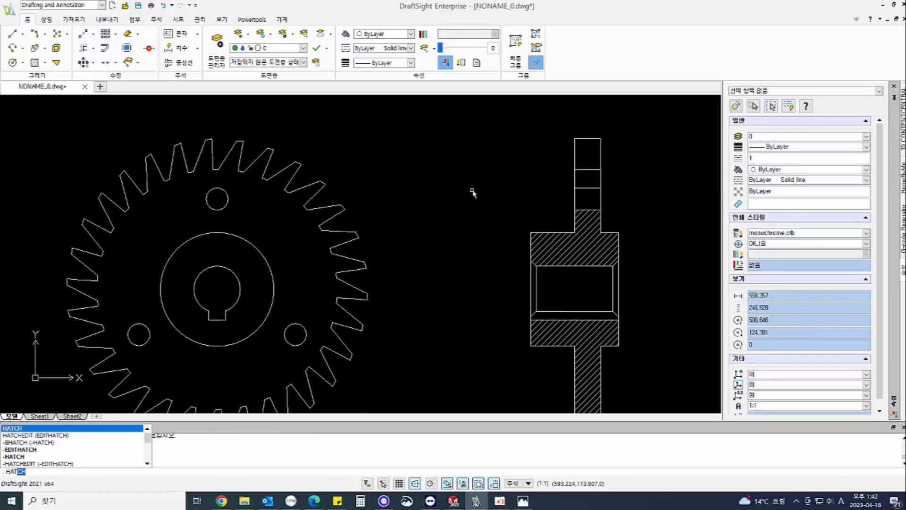
{"action": "key", "text": "Return"}
{"action": "left_click", "coordinate": [530, 196]}
{"action": "left_click", "coordinate": [587, 180]}
{"action": "scroll", "coordinate": [584, 325], "scroll_direction": "up", "scroll_amount": 1}
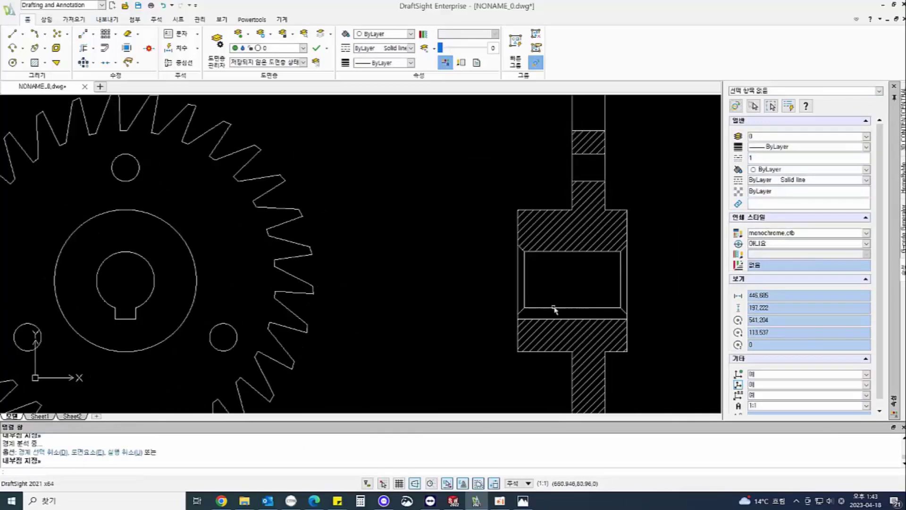
Draw a horizontal line through the middle of the bore from one hub face to the other in the side view.
{"action": "scroll", "coordinate": [553, 309], "scroll_direction": "down", "scroll_amount": 2}
{"action": "left_click", "coordinate": [17, 36]}
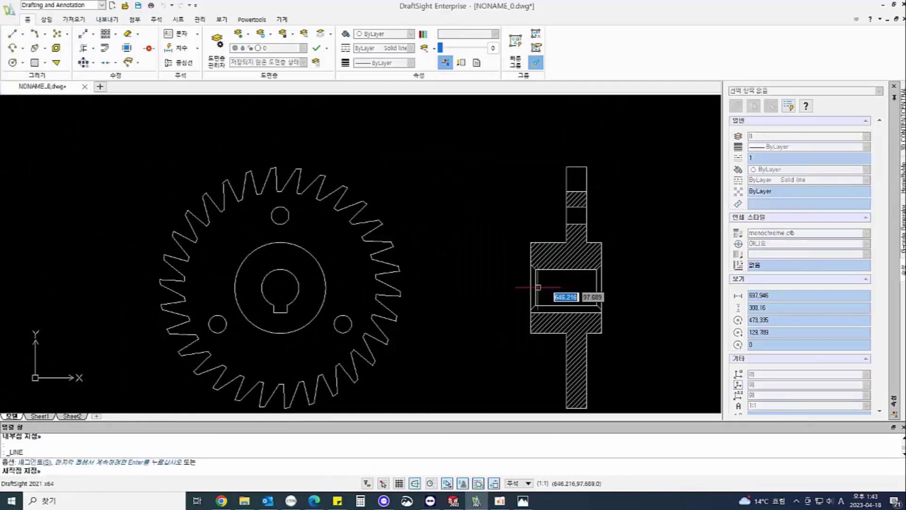
{"action": "scroll", "coordinate": [538, 287], "scroll_direction": "up", "scroll_amount": 1}
{"action": "key", "text": "Escape"}
Lengthen both ends of the bore's centre line by an increment of 10.
{"action": "type", "text": "LEN"}
{"action": "key", "text": "Return"}
{"action": "type", "text": "i"}
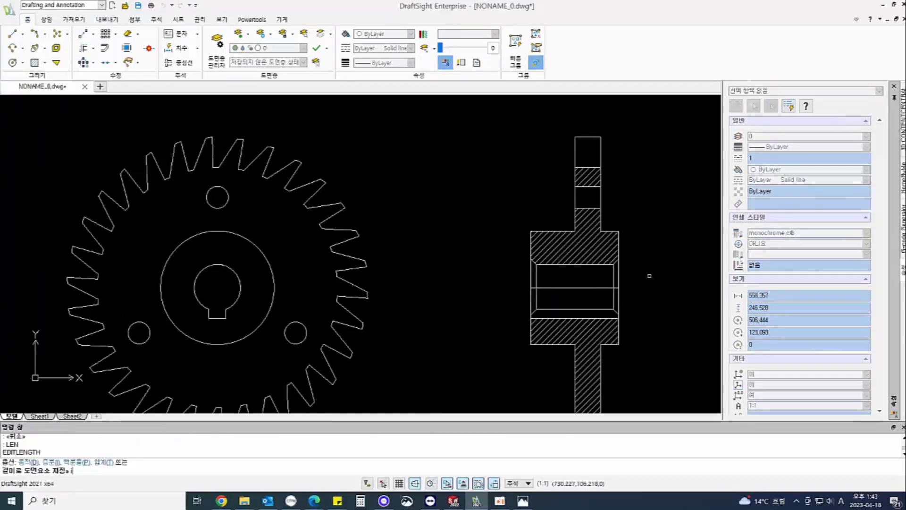
{"action": "key", "text": "Return"}
{"action": "type", "text": "10"}
{"action": "key", "text": "Return"}
{"action": "left_click", "coordinate": [542, 287]}
{"action": "left_click", "coordinate": [598, 287]}
{"action": "key", "text": "Return"}
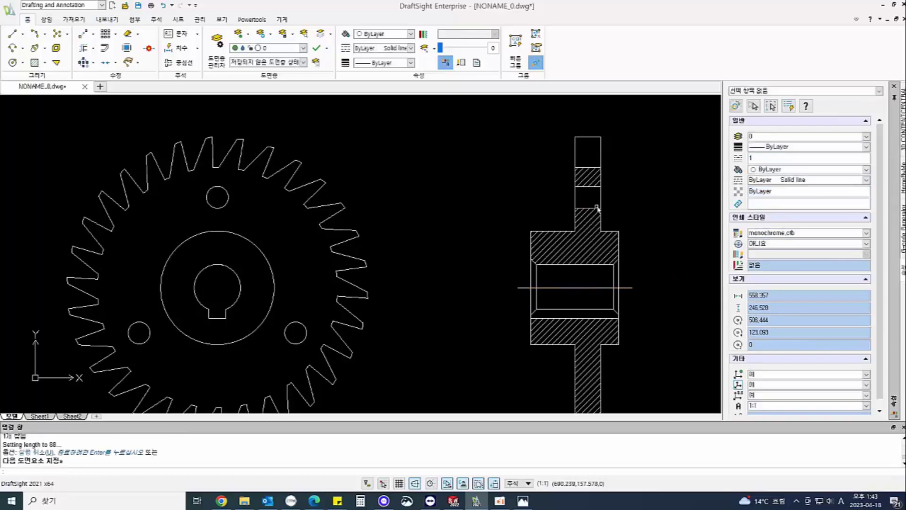
{"action": "left_click", "coordinate": [17, 35]}
{"action": "scroll", "coordinate": [596, 196], "scroll_direction": "up", "scroll_amount": 4}
{"action": "scroll", "coordinate": [540, 204], "scroll_direction": "down", "scroll_amount": 2}
{"action": "key", "text": "Escape"}
{"action": "key", "text": "Escape"}
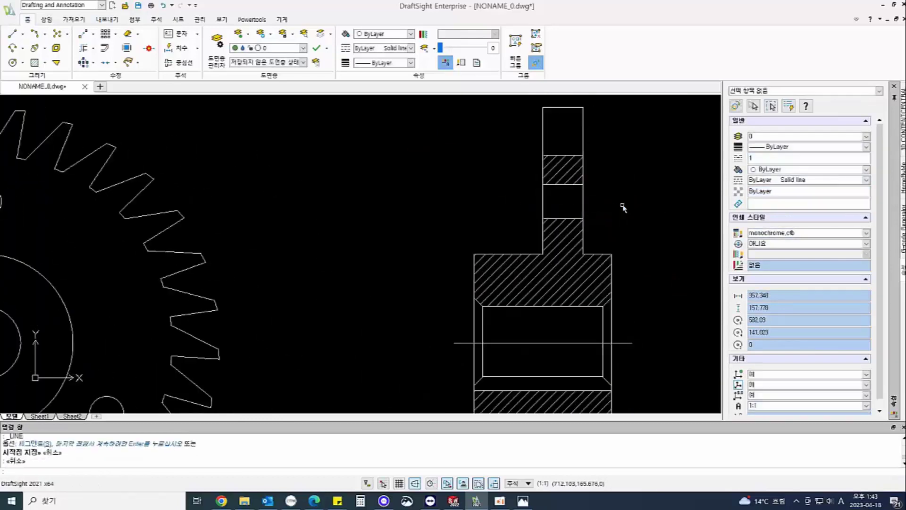
{"action": "type", "text": "TR"}
{"action": "key", "text": "Return"}
{"action": "key", "text": "Return"}
{"action": "key", "text": "Escape"}
Draw a line across the rim along the lower edge of the bolt hole in the side view.
{"action": "type", "text": "L"}
{"action": "key", "text": "Return"}
{"action": "left_click", "coordinate": [583, 218]}
{"action": "left_click", "coordinate": [543, 218]}
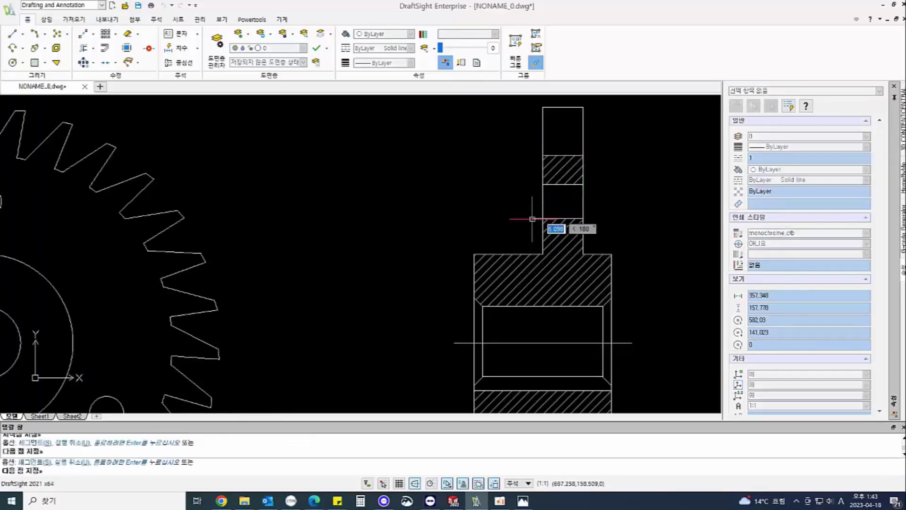
{"action": "key", "text": "Return"}
Draw a horizontal line across the rim through the middle of the bolt hole in the side view.
{"action": "key", "text": "Return"}
{"action": "left_click", "coordinate": [543, 201]}
{"action": "left_click", "coordinate": [583, 201]}
{"action": "key", "text": "Return"}
Lengthen the bolt hole's middle line past both sides of the rim to a length of 30.
{"action": "type", "text": "len"}
{"action": "key", "text": "Return"}
{"action": "type", "text": "i"}
{"action": "key", "text": "Return"}
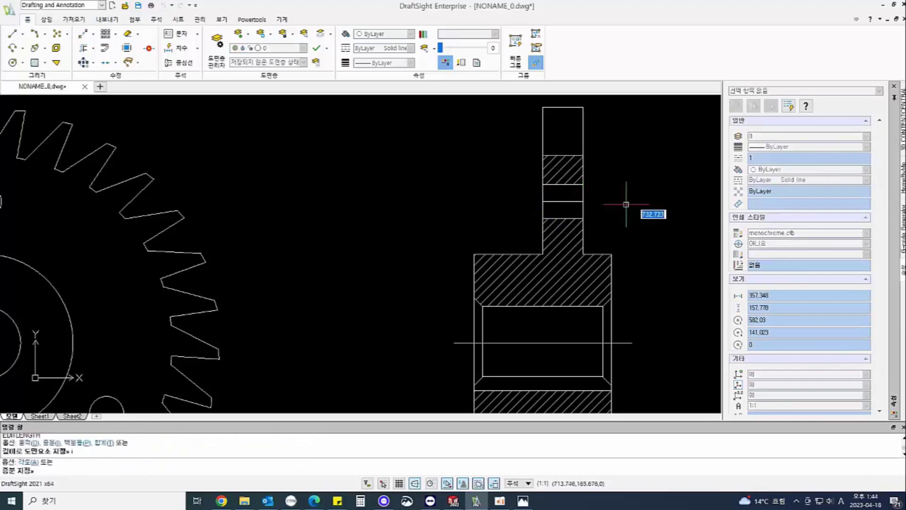
{"action": "type", "text": "25"}
{"action": "key", "text": "Return"}
{"action": "left_click", "coordinate": [563, 201]}
{"action": "scroll", "coordinate": [615, 225], "scroll_direction": "down", "scroll_amount": 3}
{"action": "key", "text": "Escape"}
{"action": "key", "text": "Escape"}
{"action": "key", "text": "Escape"}
{"action": "key", "text": "Escape"}
{"action": "left_click", "coordinate": [604, 213]}
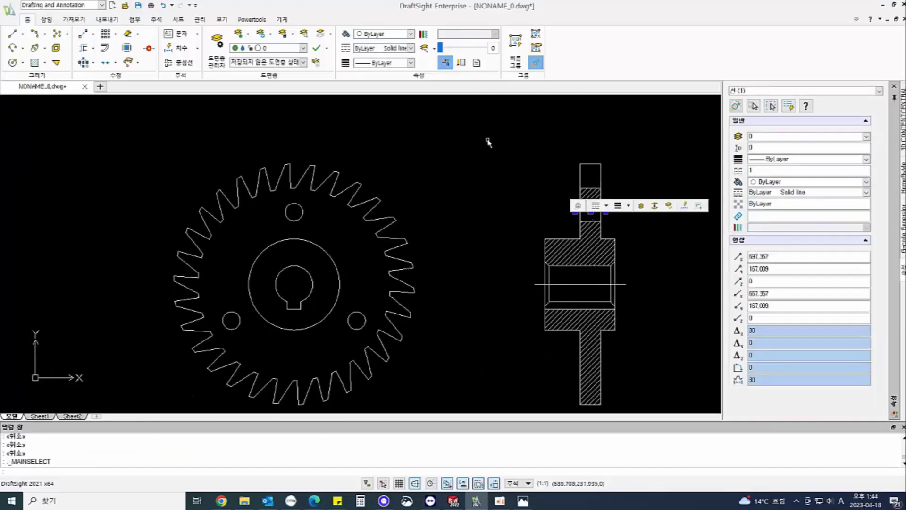
{"action": "left_click", "coordinate": [410, 48]}
{"action": "left_click", "coordinate": [384, 80]}
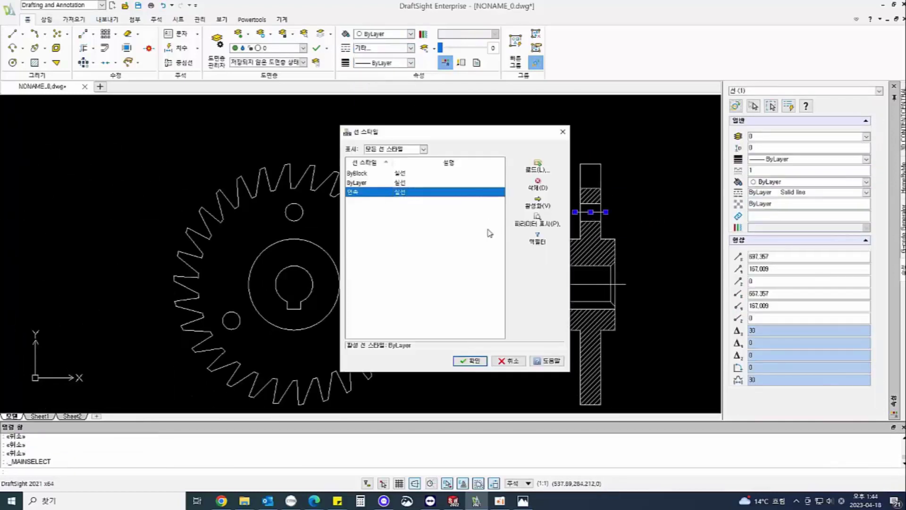
{"action": "left_click", "coordinate": [424, 150]}
{"action": "left_click", "coordinate": [414, 167]}
{"action": "key", "text": "Escape"}
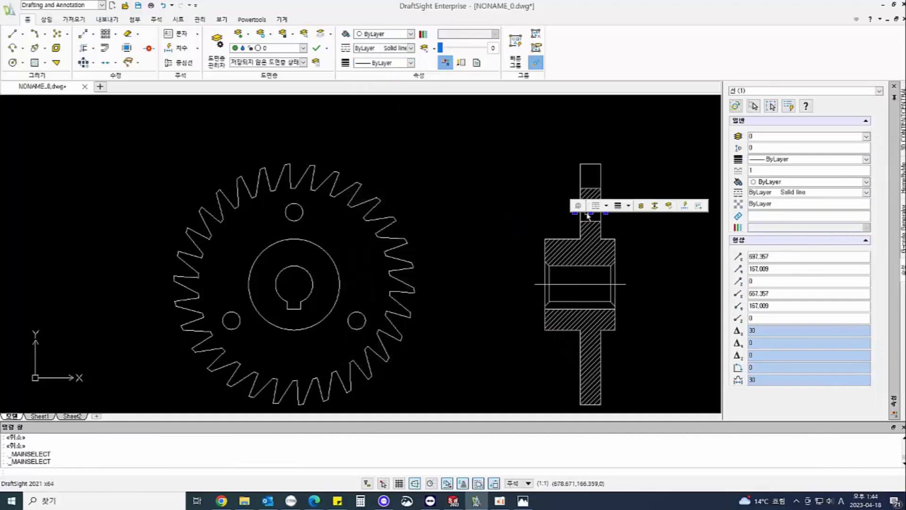
Set the line style of the bolt hole's middle line to the continuous solid line.
{"action": "left_click", "coordinate": [866, 192]}
{"action": "left_click", "coordinate": [787, 210]}
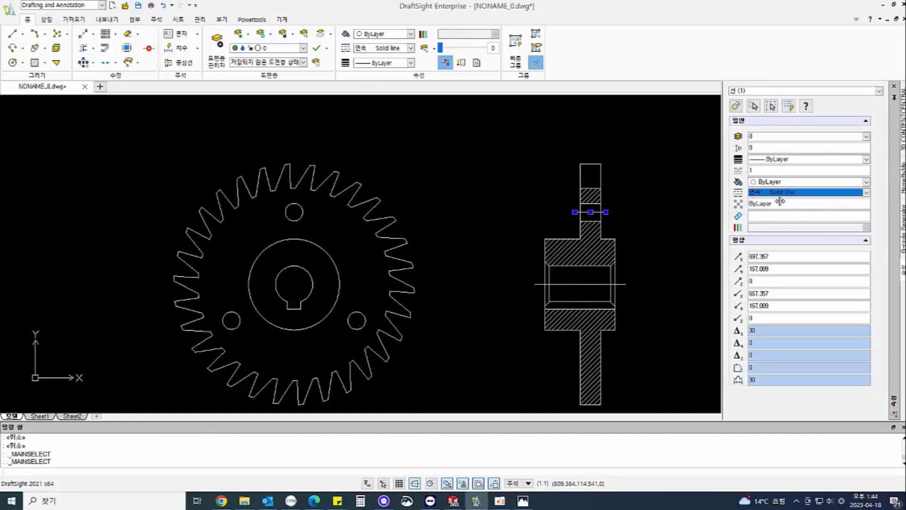
{"action": "left_click", "coordinate": [665, 178]}
{"action": "key", "text": "Escape"}
{"action": "key", "text": "Escape"}
{"action": "key", "text": "Escape"}
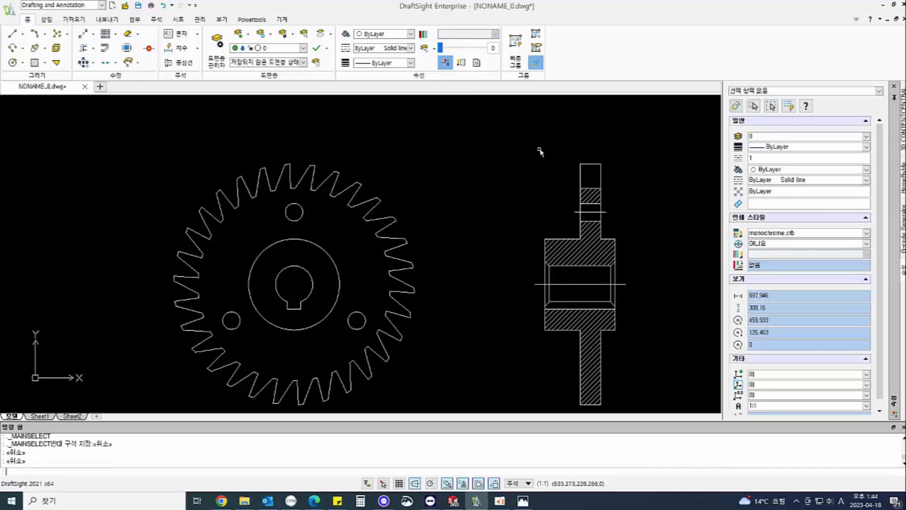
{"action": "left_click", "coordinate": [594, 214]}
{"action": "left_click", "coordinate": [589, 210]}
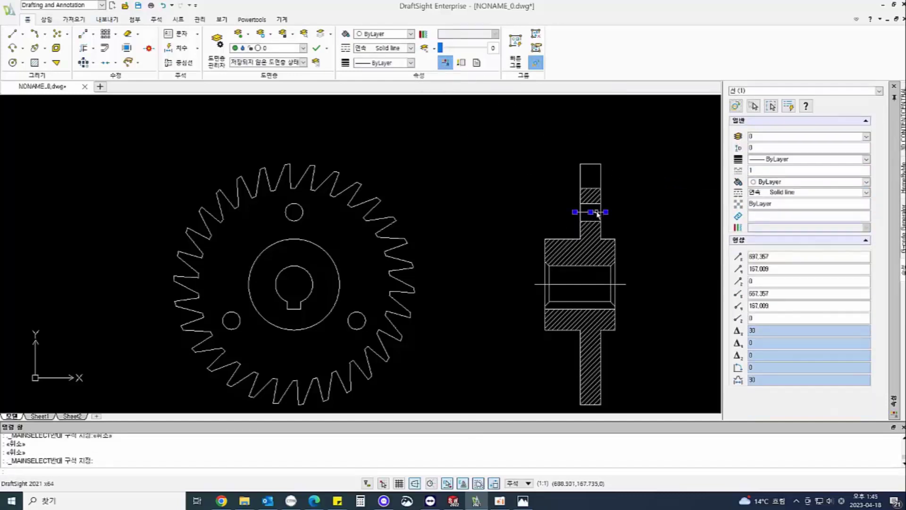
{"action": "key", "text": "Escape"}
{"action": "scroll", "coordinate": [619, 225], "scroll_direction": "up", "scroll_amount": 1}
{"action": "middle_click_drag", "start_coordinate": [619, 225], "coordinate": [564, 158]}
{"action": "left_click", "coordinate": [574, 162]}
{"action": "left_click", "coordinate": [565, 158]}
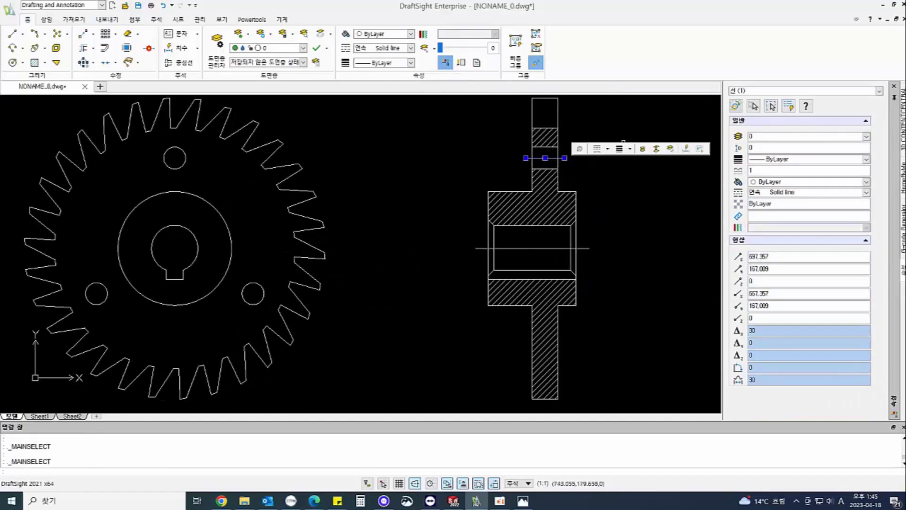
{"action": "left_click", "coordinate": [607, 149]}
{"action": "key", "text": "Escape"}
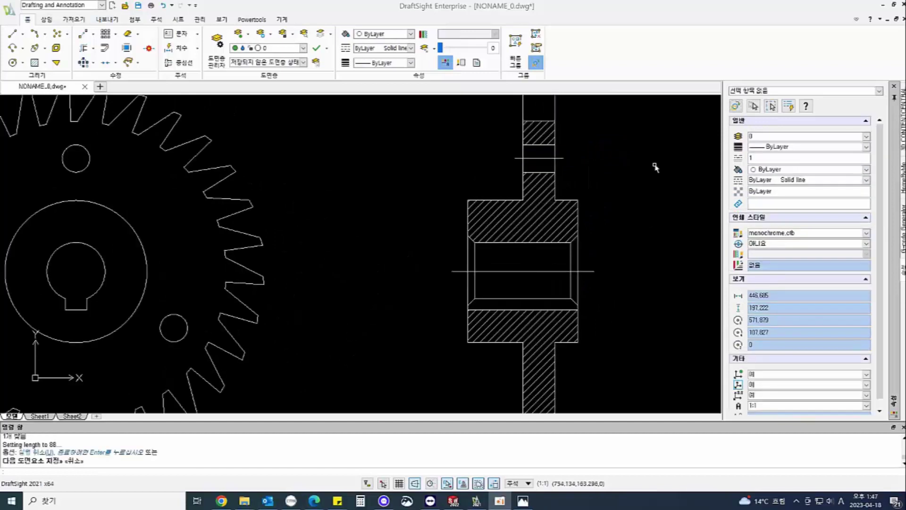
Delete the plain middle lines of the bolt hole and bore in the side view and replace them with centre lines.
{"action": "left_click", "coordinate": [555, 159]}
{"action": "key", "text": "Delete"}
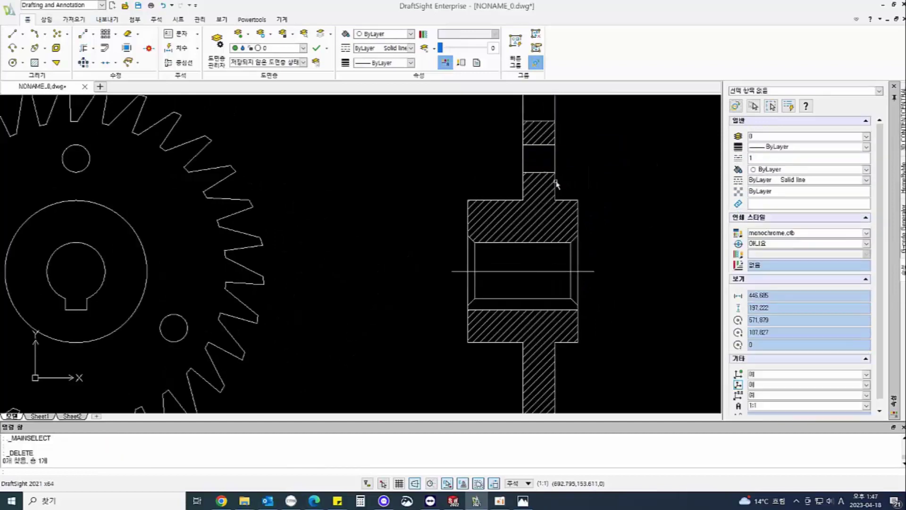
{"action": "left_click", "coordinate": [524, 274]}
{"action": "left_click", "coordinate": [519, 271]}
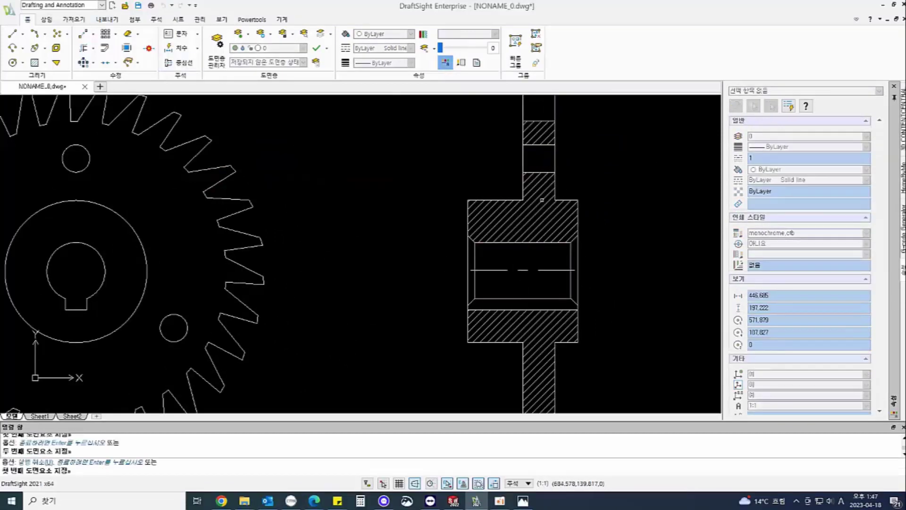
{"action": "key", "text": "Escape"}
Try to lengthen the side view's centre lines by an increment of 10.
{"action": "type", "text": "len"}
{"action": "key", "text": "Return"}
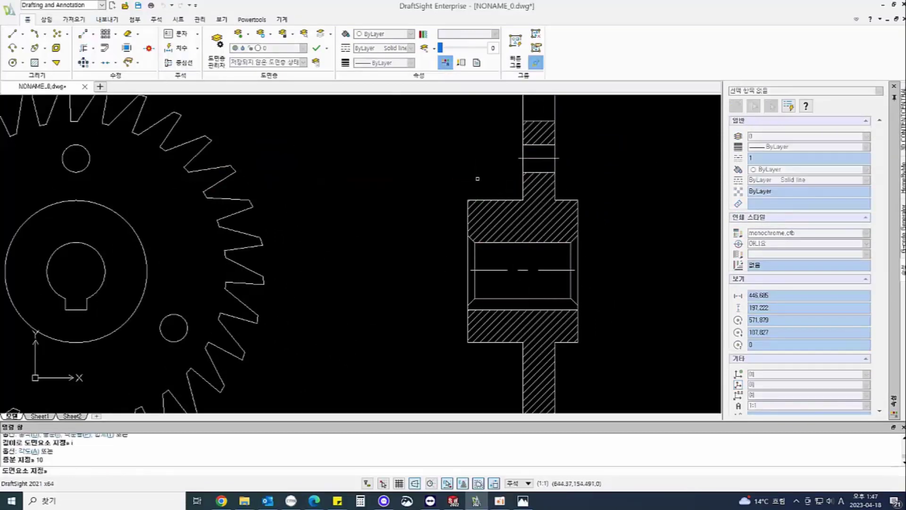
{"action": "key", "text": "Escape"}
{"action": "type", "text": "len"}
{"action": "key", "text": "Return"}
{"action": "key", "text": "Return"}
{"action": "key", "text": "Escape"}
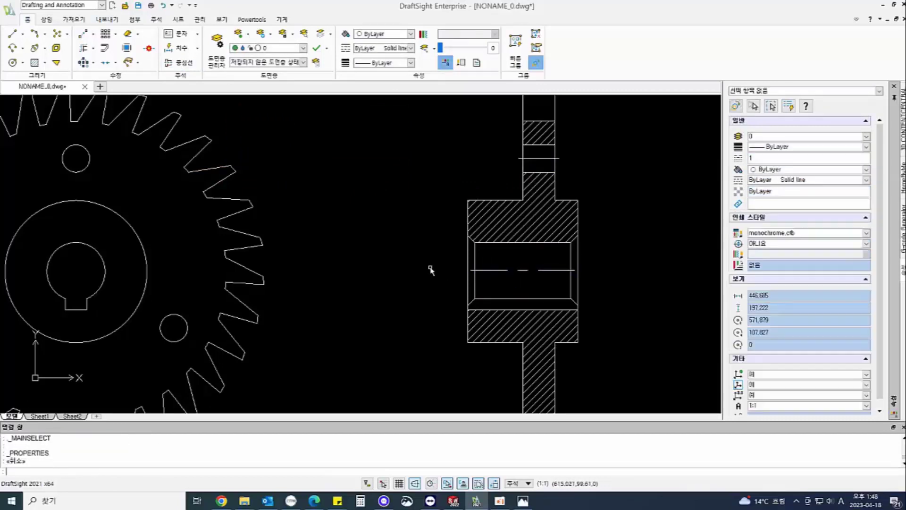
{"action": "type", "text": "len"}
{"action": "key", "text": "Return"}
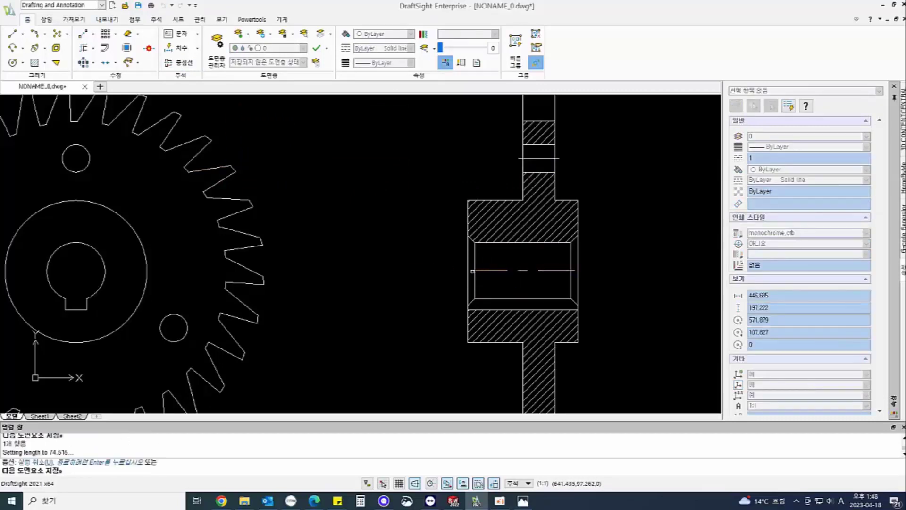
{"action": "key", "text": "Escape"}
Stretch both ends of the bore's centre line out past the hub faces in the side view.
{"action": "left_click", "coordinate": [486, 270]}
{"action": "left_click", "coordinate": [474, 270]}
{"action": "left_click", "coordinate": [451, 271]}
{"action": "left_click", "coordinate": [575, 270]}
{"action": "left_click", "coordinate": [598, 270]}
{"action": "key", "text": "Escape"}
{"action": "key", "text": "Escape"}
{"action": "key", "text": "Escape"}
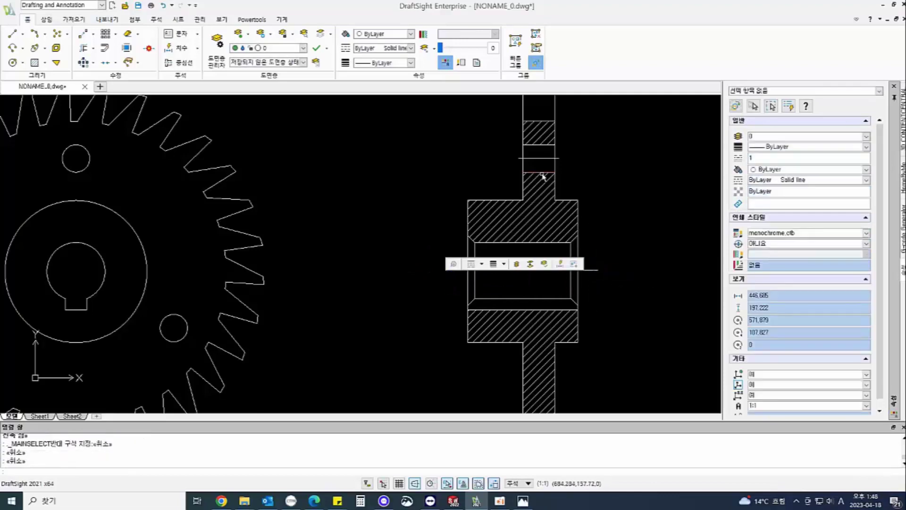
Stretch the bolt hole's centre line farther out past both sides of the rim in the side view.
{"action": "left_click", "coordinate": [536, 158]}
{"action": "left_click", "coordinate": [519, 158]}
{"action": "left_click", "coordinate": [501, 160]}
{"action": "key", "text": "Escape"}
{"action": "key", "text": "Escape"}
{"action": "key", "text": "Escape"}
{"action": "scroll", "coordinate": [641, 263], "scroll_direction": "down", "scroll_amount": 1}
{"action": "left_click", "coordinate": [641, 263]}
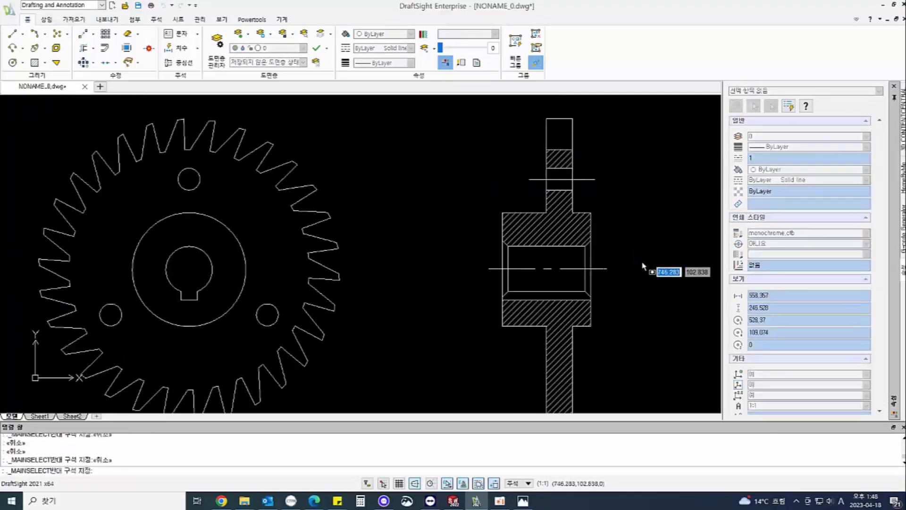
{"action": "scroll", "coordinate": [641, 263], "scroll_direction": "down", "scroll_amount": 1}
{"action": "key", "text": "Escape"}
{"action": "key", "text": "Escape"}
Dimension the hub's outer height beside the side view.
{"action": "left_click", "coordinate": [181, 47]}
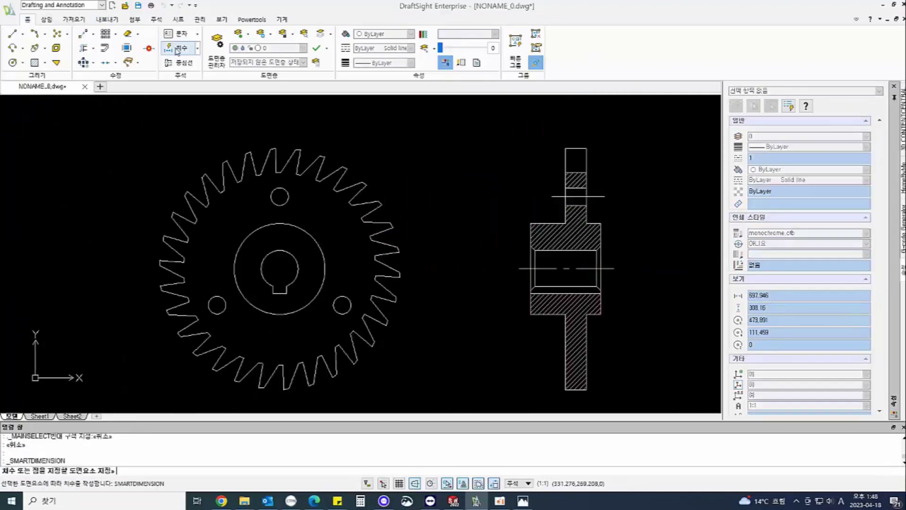
{"action": "scroll", "coordinate": [377, 220], "scroll_direction": "up", "scroll_amount": 1}
{"action": "scroll", "coordinate": [376, 219], "scroll_direction": "down", "scroll_amount": 2}
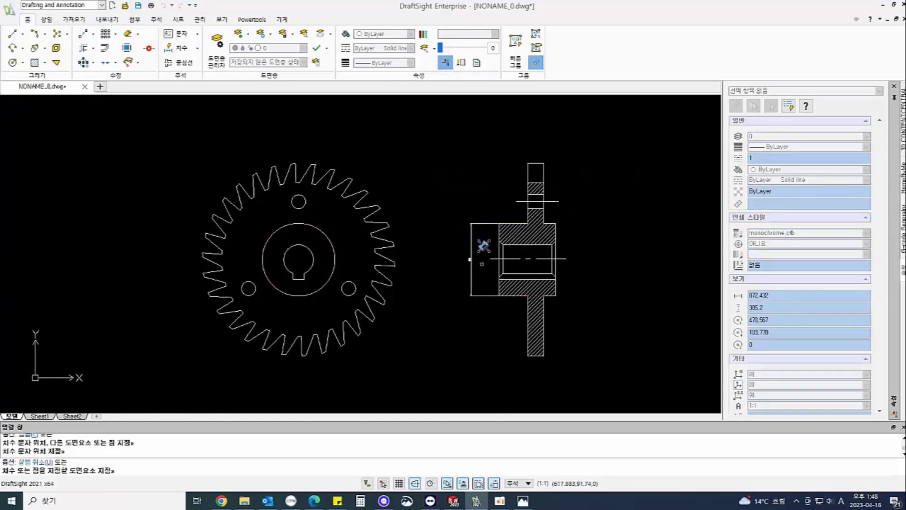
{"action": "scroll", "coordinate": [465, 276], "scroll_direction": "up", "scroll_amount": 2}
{"action": "scroll", "coordinate": [265, 136], "scroll_direction": "down", "scroll_amount": 2}
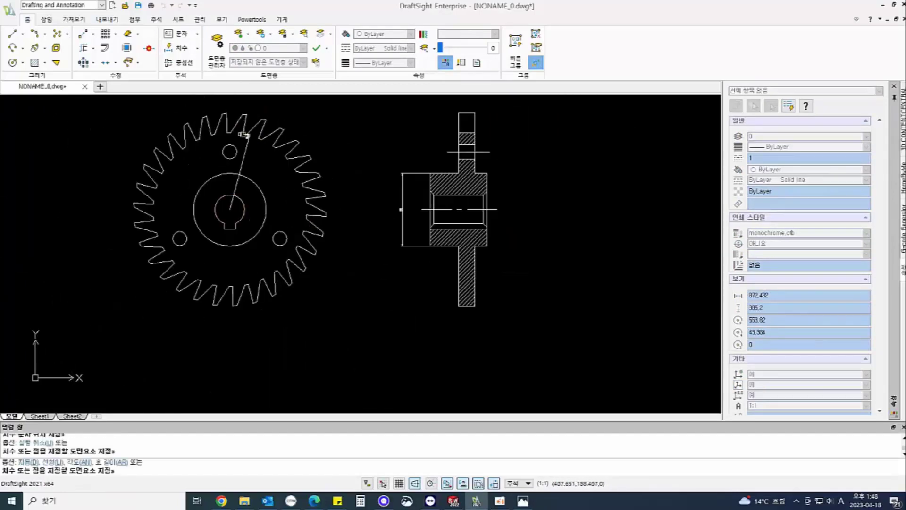
{"action": "scroll", "coordinate": [238, 124], "scroll_direction": "up", "scroll_amount": 2}
{"action": "key", "text": "Escape"}
Dimension the vertical distance from the gear's centre to the tip of the tooth just right of the top bolt hole.
{"action": "left_click", "coordinate": [222, 337]}
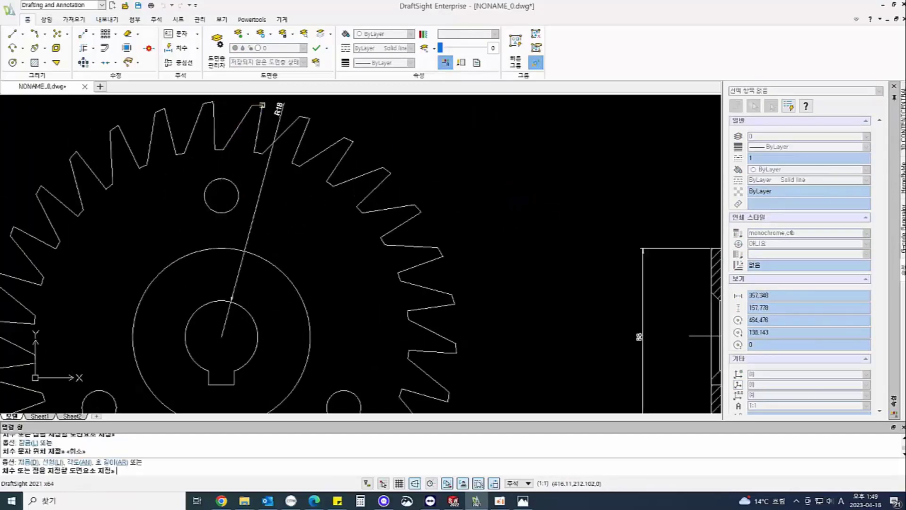
{"action": "left_click", "coordinate": [262, 105]}
{"action": "left_click", "coordinate": [548, 204]}
{"action": "scroll", "coordinate": [548, 205], "scroll_direction": "down", "scroll_amount": 3}
{"action": "scroll", "coordinate": [403, 200], "scroll_direction": "up", "scroll_amount": 2}
{"action": "key", "text": "Escape"}
{"action": "key", "text": "Escape"}
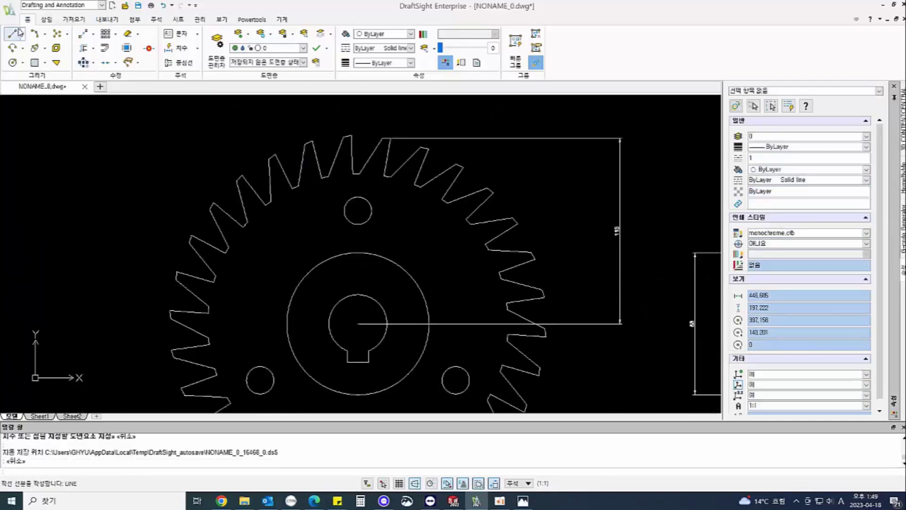
{"action": "left_click", "coordinate": [13, 35]}
{"action": "key", "text": "Escape"}
{"action": "key", "text": "Escape"}
{"action": "scroll", "coordinate": [386, 163], "scroll_direction": "down", "scroll_amount": 2}
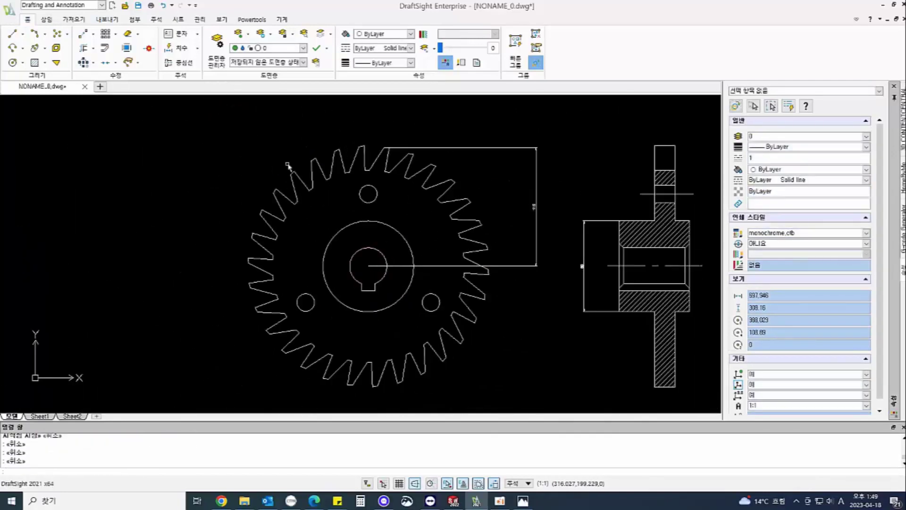
Draw a vertical line from the gear's centre up past the top teeth and colour it red.
{"action": "left_click", "coordinate": [13, 35]}
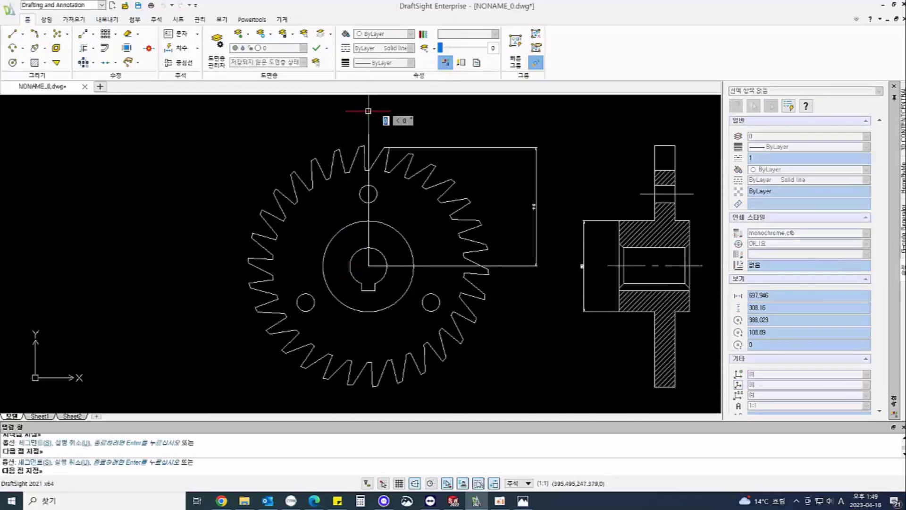
{"action": "key", "text": "Escape"}
{"action": "left_click", "coordinate": [372, 120]}
{"action": "left_click", "coordinate": [365, 124]}
{"action": "left_click", "coordinate": [392, 35]}
{"action": "left_click", "coordinate": [392, 68]}
{"action": "left_click", "coordinate": [387, 124]}
{"action": "key", "text": "Escape"}
{"action": "key", "text": "Escape"}
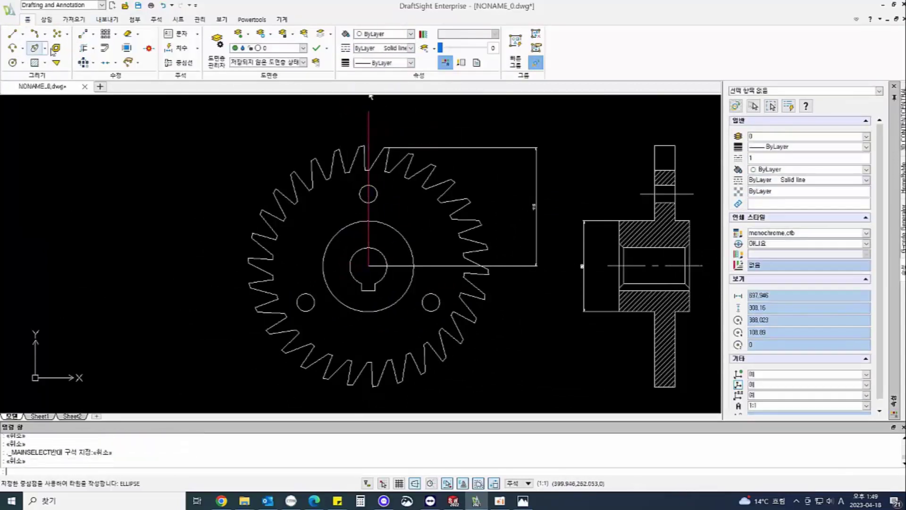
{"action": "left_click", "coordinate": [175, 48]}
{"action": "left_click", "coordinate": [369, 135]}
{"action": "left_click", "coordinate": [388, 151]}
{"action": "key", "text": "Escape"}
{"action": "key", "text": "Escape"}
Dimension the angle between the red vertical line and the adjacent tooth's right flank, and the angle between that tooth's two flanks.
{"action": "scroll", "coordinate": [386, 129], "scroll_direction": "up", "scroll_amount": 2}
{"action": "key", "text": "Return"}
{"action": "left_click", "coordinate": [388, 171]}
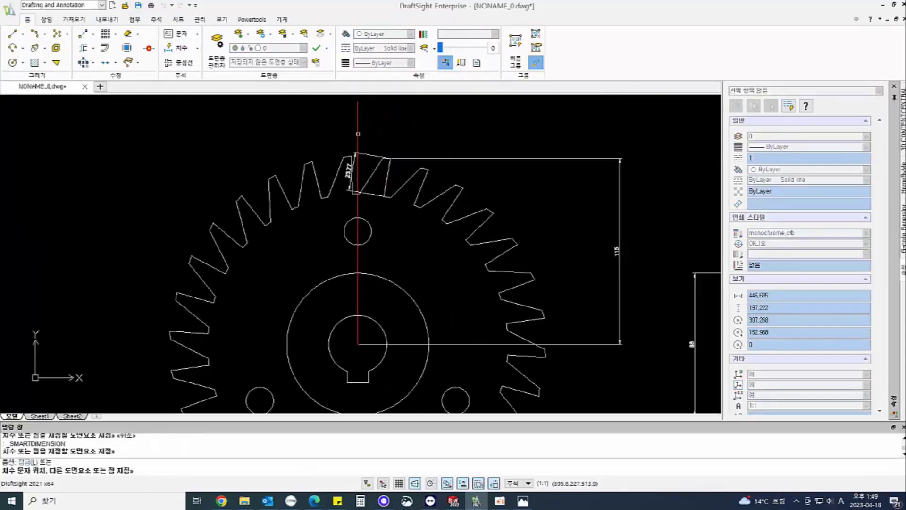
{"action": "left_click", "coordinate": [357, 134]}
{"action": "left_click", "coordinate": [395, 102]}
{"action": "left_click", "coordinate": [387, 181]}
{"action": "left_click", "coordinate": [374, 205]}
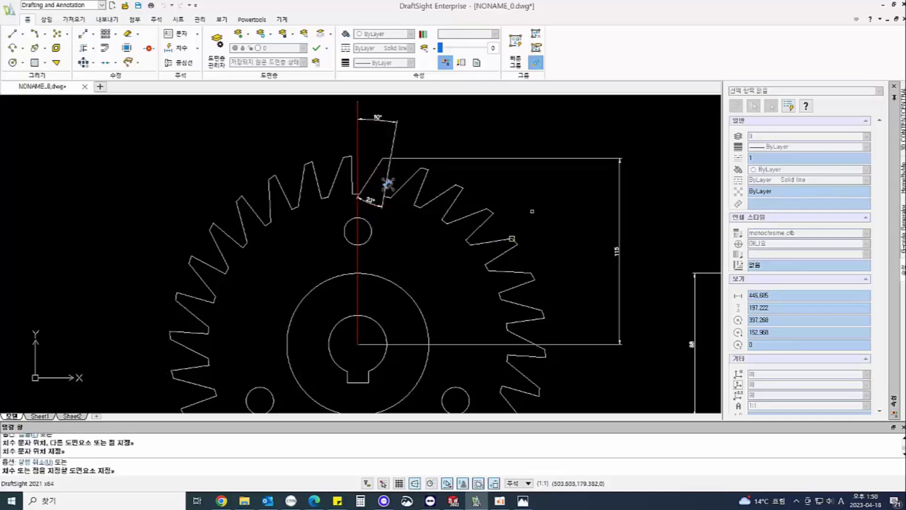
Draw a circle centred on the gear and passing through the top bolt hole's centre, and colour it red.
{"action": "scroll", "coordinate": [522, 243], "scroll_direction": "down", "scroll_amount": 1}
{"action": "left_click", "coordinate": [12, 62]}
{"action": "middle_click_drag", "start_coordinate": [382, 319], "coordinate": [380, 249]}
{"action": "left_click", "coordinate": [389, 254]}
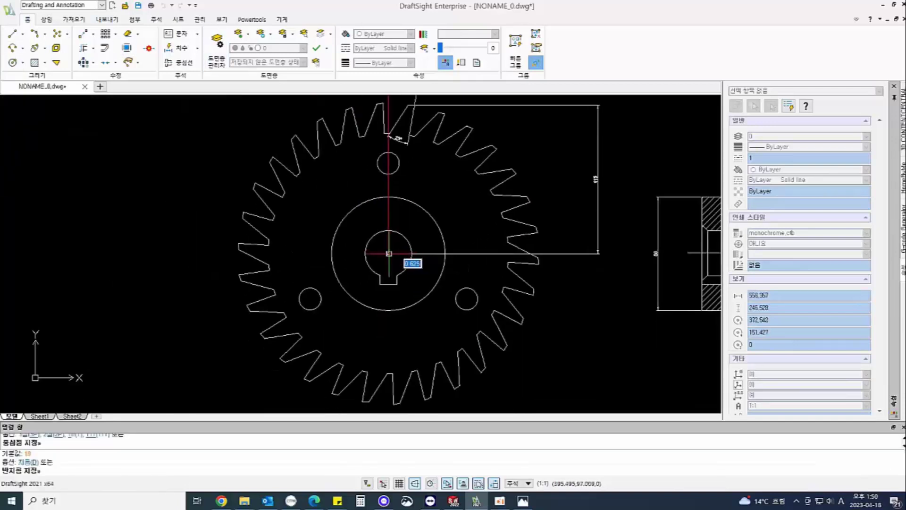
{"action": "left_click", "coordinate": [388, 163]}
{"action": "key", "text": "space"}
{"action": "key", "text": "Escape"}
{"action": "left_click", "coordinate": [333, 182]}
{"action": "left_click", "coordinate": [385, 35]}
{"action": "left_click", "coordinate": [379, 58]}
{"action": "key", "text": "Escape"}
{"action": "key", "text": "Escape"}
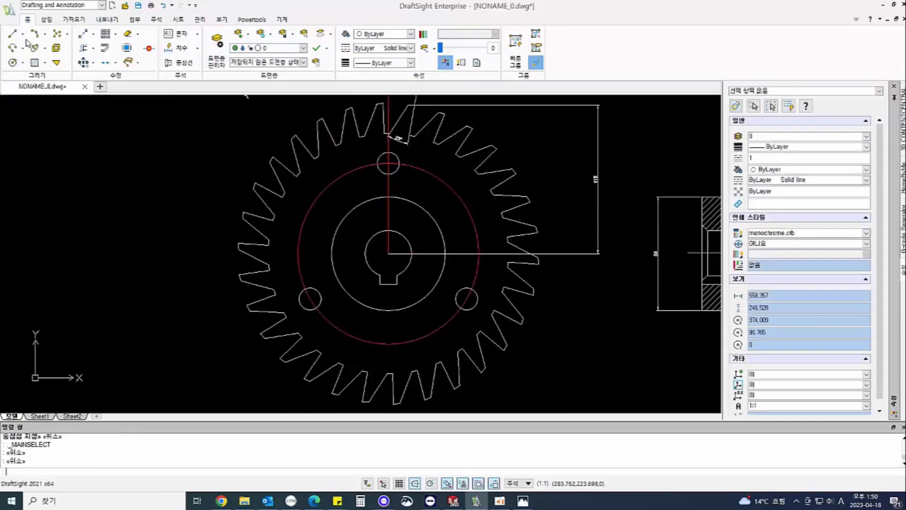
Dimension the red bolt circle's diameter and the radius of the root arc between two teeth.
{"action": "left_click", "coordinate": [177, 48]}
{"action": "left_click", "coordinate": [378, 164]}
{"action": "scroll", "coordinate": [533, 146], "scroll_direction": "up", "scroll_amount": 8}
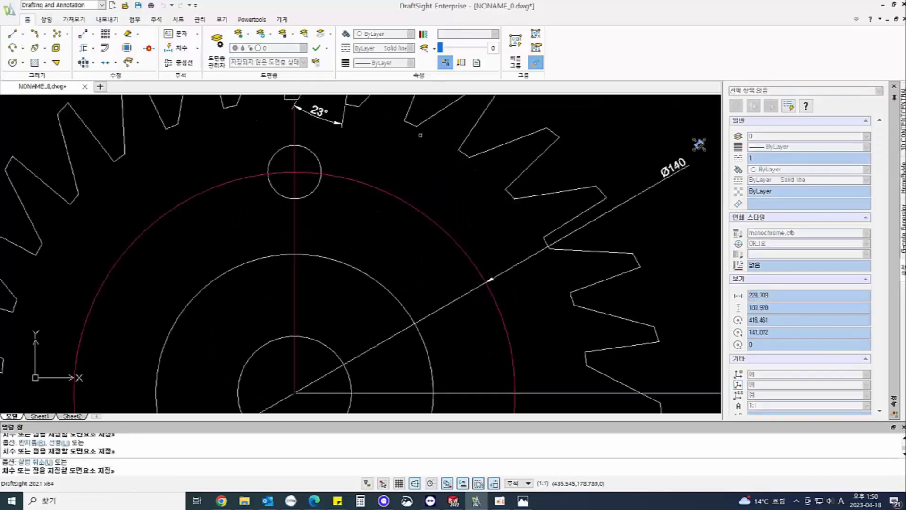
{"action": "scroll", "coordinate": [466, 232], "scroll_direction": "down", "scroll_amount": 8}
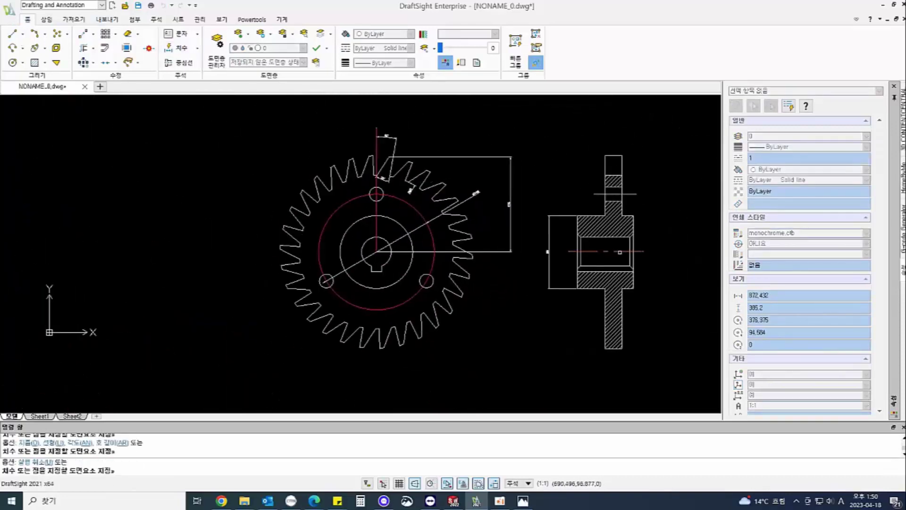
{"action": "left_click", "coordinate": [20, 36]}
{"action": "left_click", "coordinate": [375, 252]}
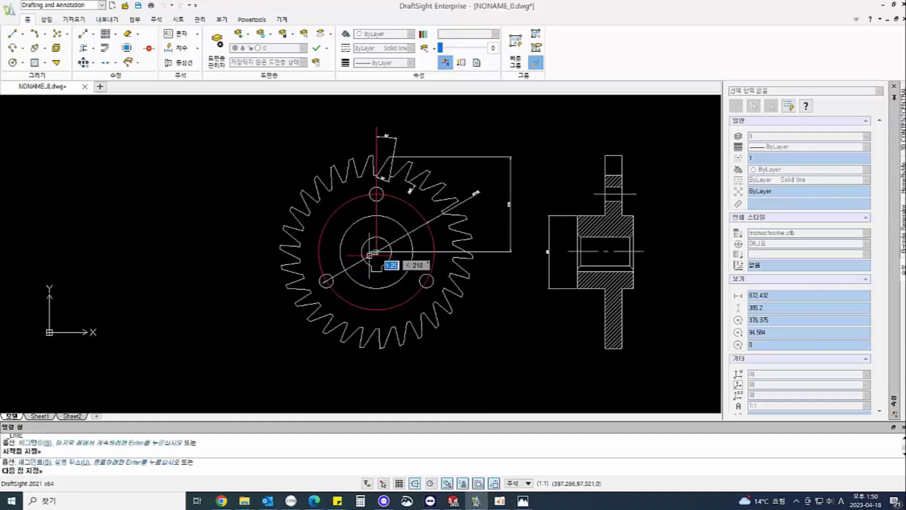
{"action": "key", "text": "Escape"}
{"action": "key", "text": "Escape"}
{"action": "key", "text": "Escape"}
{"action": "key", "text": "Escape"}
Dimension the keyway's width and the vertical distance from the gear's centre to the keyway's bottom edge.
{"action": "scroll", "coordinate": [424, 293], "scroll_direction": "up", "scroll_amount": 2}
{"action": "left_click", "coordinate": [174, 48]}
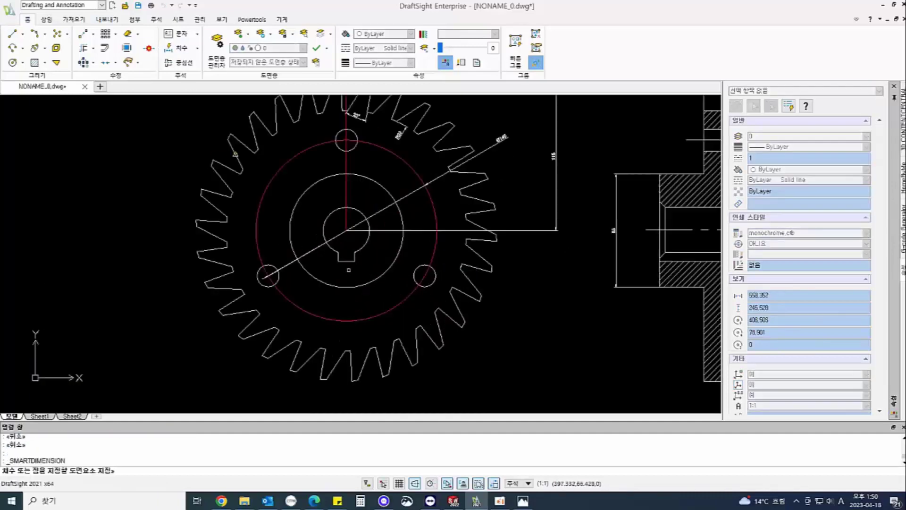
{"action": "scroll", "coordinate": [362, 260], "scroll_direction": "up", "scroll_amount": 3}
{"action": "left_click", "coordinate": [314, 261]}
{"action": "left_click", "coordinate": [347, 261]}
{"action": "left_click", "coordinate": [344, 302]}
{"action": "scroll", "coordinate": [373, 288], "scroll_direction": "down", "scroll_amount": 4}
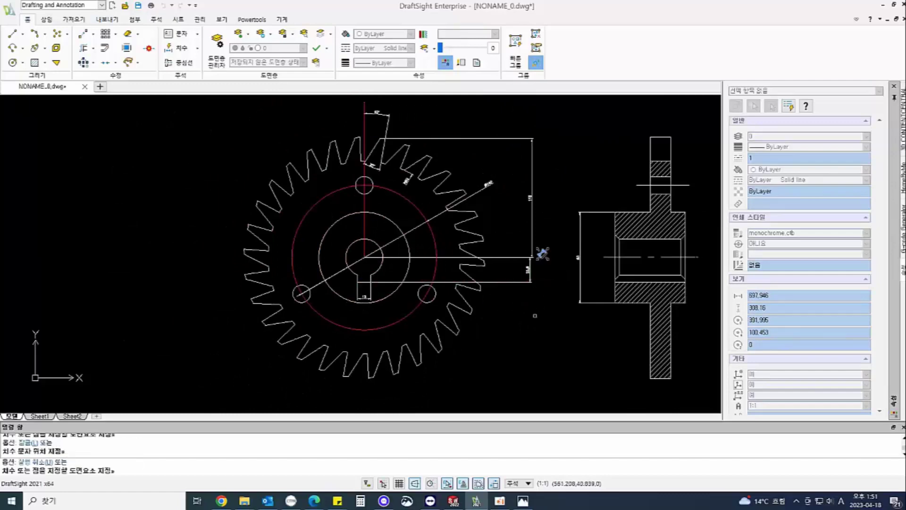
{"action": "scroll", "coordinate": [460, 220], "scroll_direction": "up", "scroll_amount": 1}
{"action": "scroll", "coordinate": [595, 258], "scroll_direction": "down", "scroll_amount": 3}
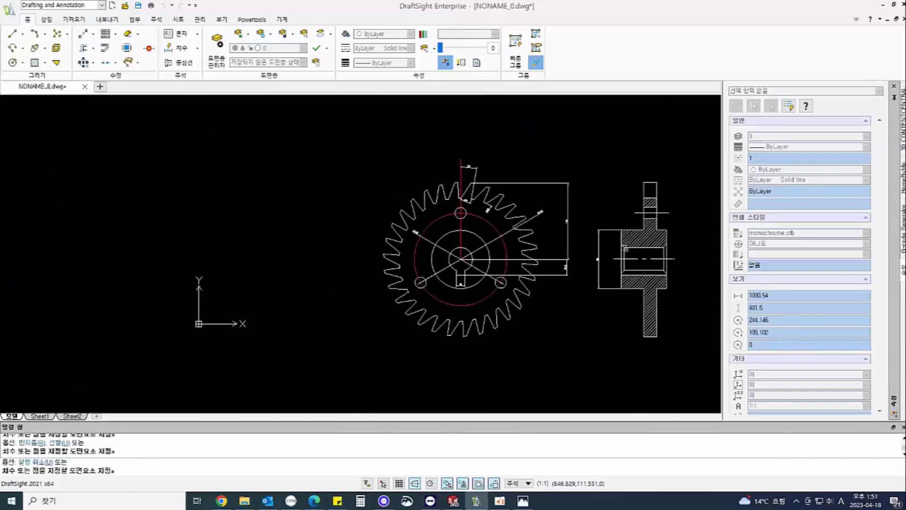
{"action": "scroll", "coordinate": [618, 247], "scroll_direction": "up", "scroll_amount": 5}
{"action": "left_click", "coordinate": [595, 295]}
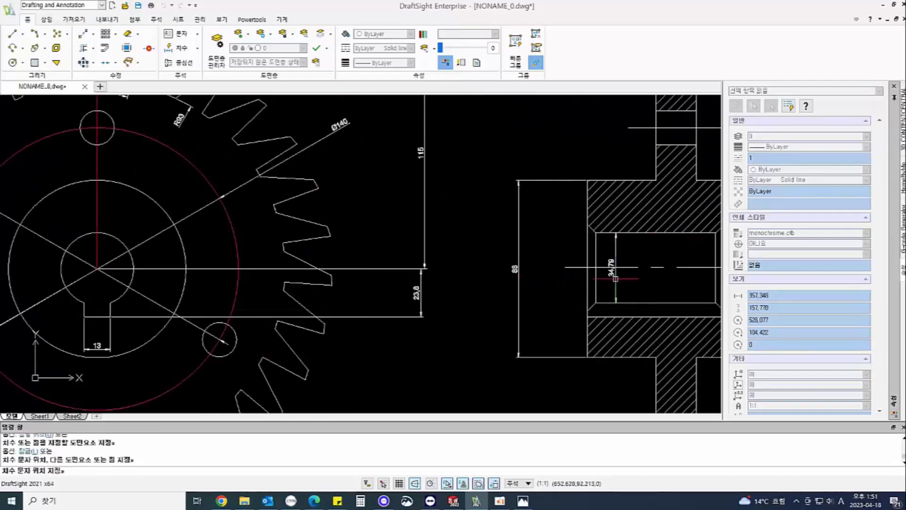
{"action": "key", "text": "Escape"}
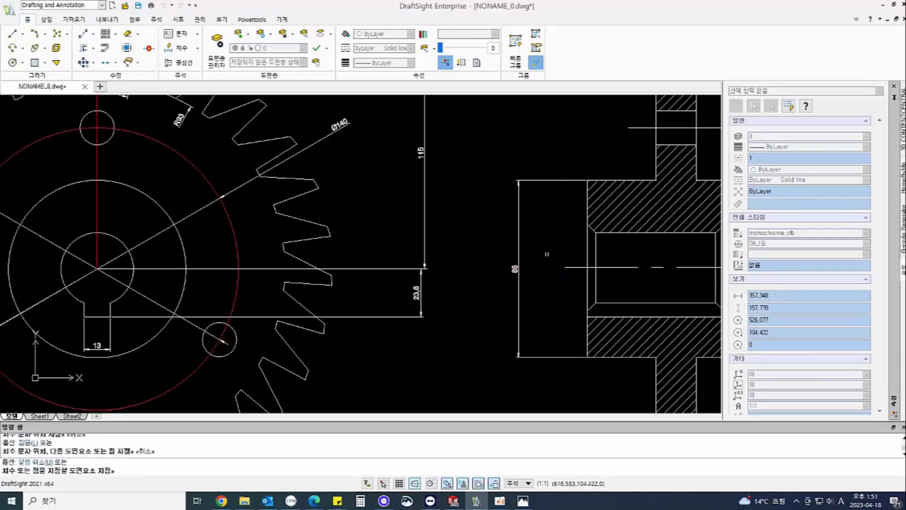
Dimension the bore's radius in the gear's front view.
{"action": "scroll", "coordinate": [597, 303], "scroll_direction": "up", "scroll_amount": 1}
{"action": "key", "text": "Escape"}
{"action": "key", "text": "Escape"}
{"action": "scroll", "coordinate": [668, 314], "scroll_direction": "down", "scroll_amount": 2}
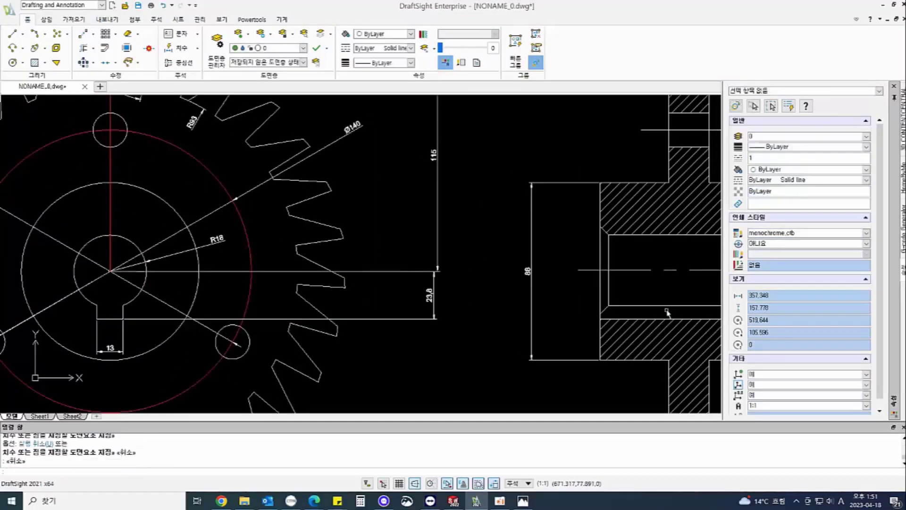
{"action": "mouse_move", "coordinate": [684, 308]}
{"action": "middle_mouse_down"}
{"action": "mouse_move", "coordinate": [609, 302]}
{"action": "mouse_move", "coordinate": [619, 278]}
{"action": "middle_mouse_up"}
{"action": "scroll", "coordinate": [619, 278], "scroll_direction": "down", "scroll_amount": 2}
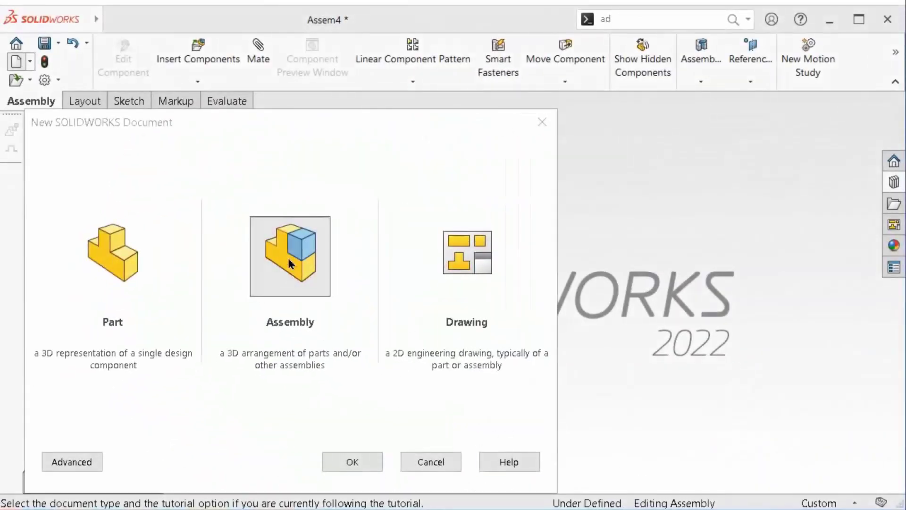
In SOLIDWORKS, create a new assembly, start a layout in it and view the layout plane face-on.
{"action": "left_click", "coordinate": [366, 455]}
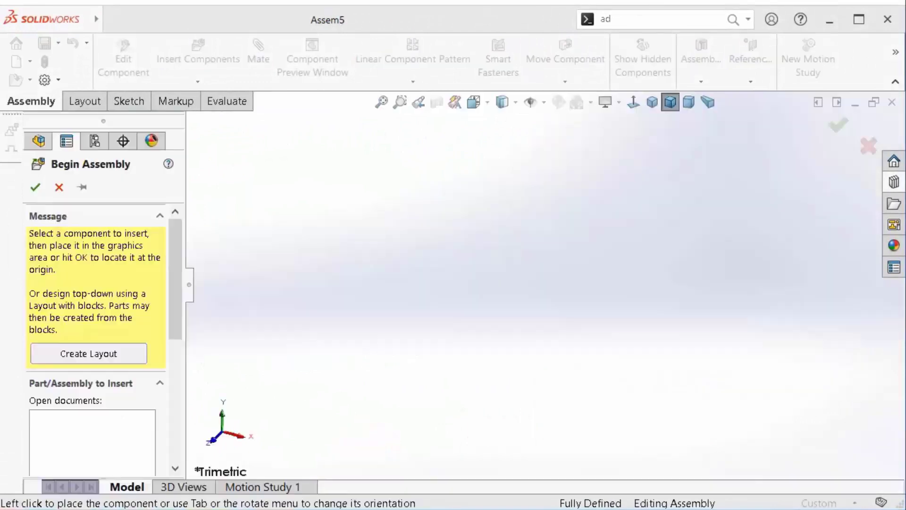
{"action": "left_click", "coordinate": [84, 355]}
{"action": "left_click", "coordinate": [633, 102]}
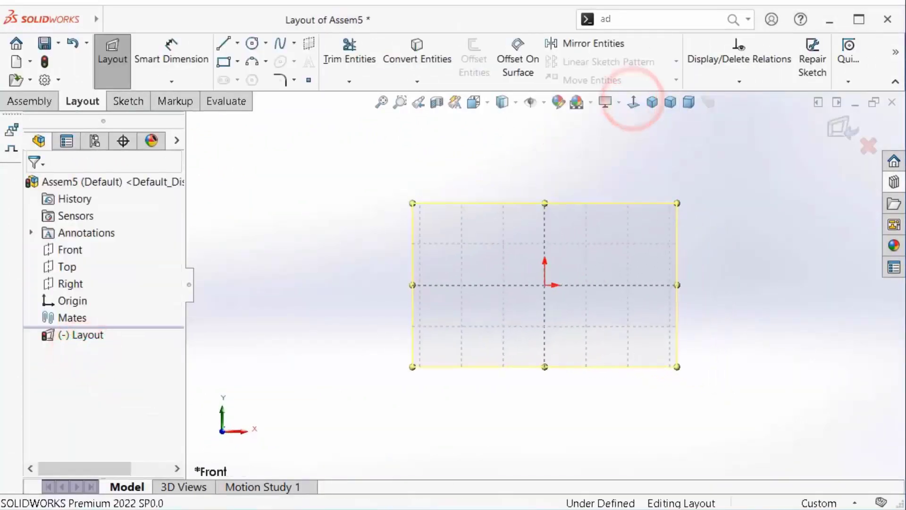
Sketch a horizontal centreline about 133 mm long through the origin, ending on both sides of it.
{"action": "left_click", "coordinate": [237, 42]}
{"action": "left_click", "coordinate": [248, 78]}
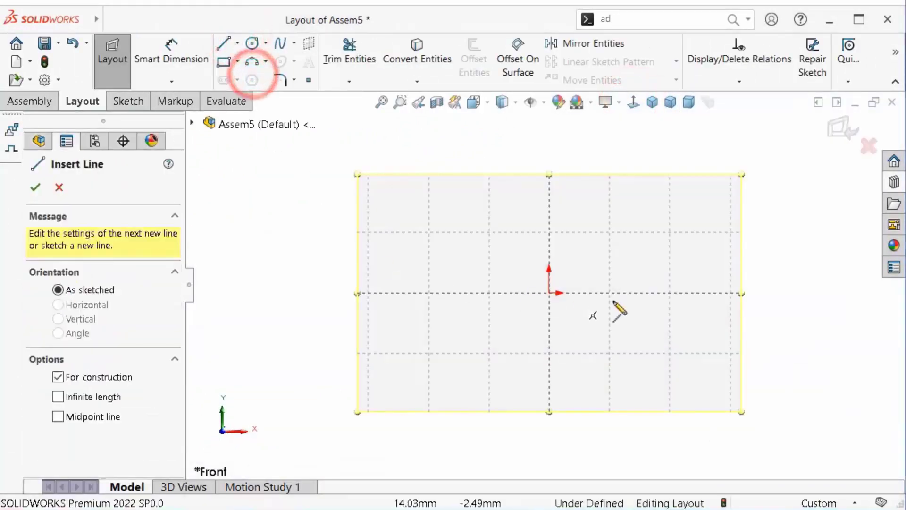
{"action": "left_click", "coordinate": [693, 293]}
{"action": "left_click", "coordinate": [378, 292]}
{"action": "right_click", "coordinate": [306, 317]}
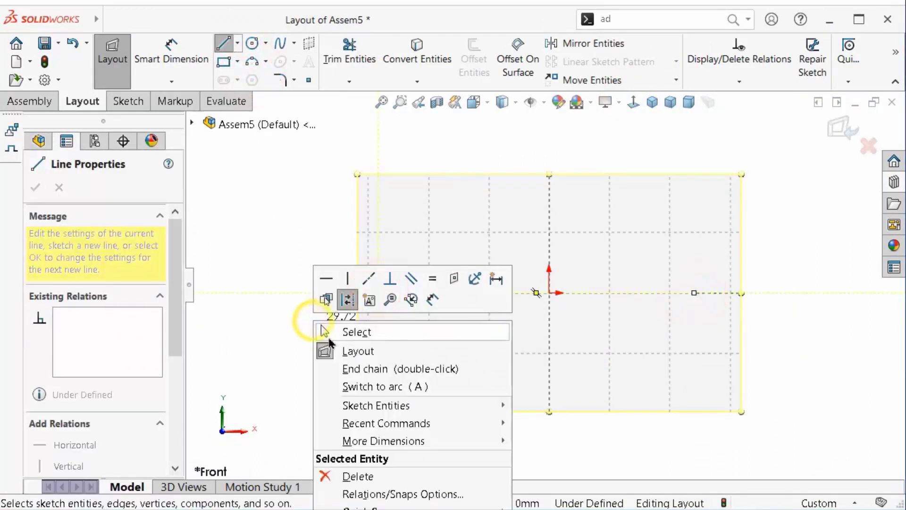
{"action": "left_click", "coordinate": [349, 329]}
Dimension the distance from the centreline's left end to the origin as 40 mm.
{"action": "left_click", "coordinate": [172, 52]}
{"action": "left_click", "coordinate": [376, 293]}
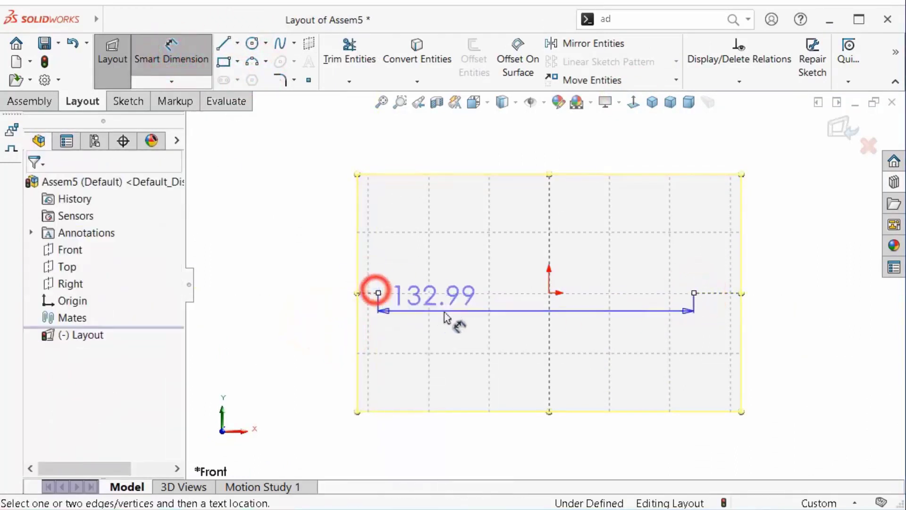
{"action": "left_click", "coordinate": [550, 293]}
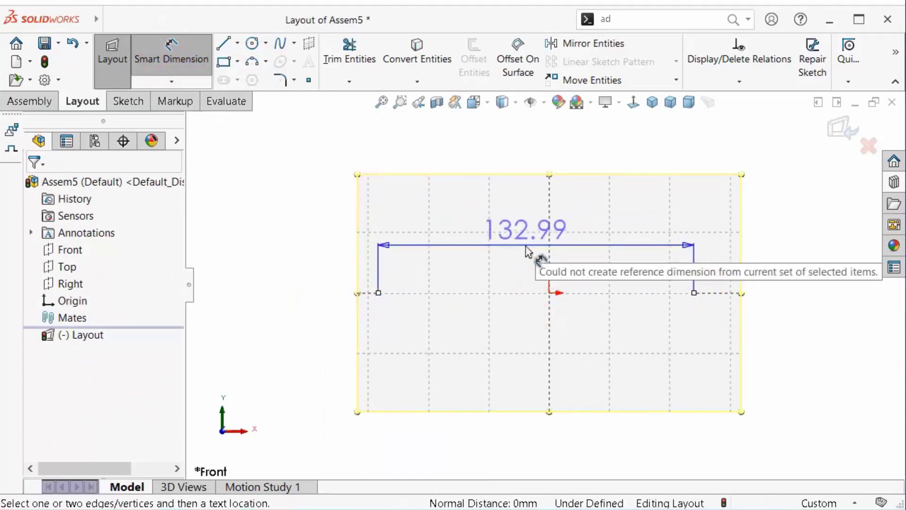
{"action": "left_click", "coordinate": [549, 293]}
{"action": "left_click", "coordinate": [378, 293]}
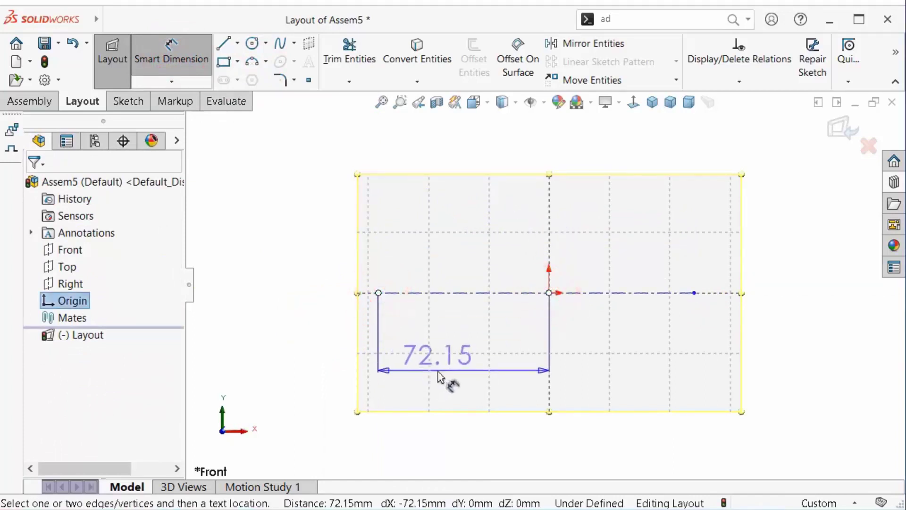
{"action": "left_click", "coordinate": [439, 377]}
{"action": "type", "text": "40"}
{"action": "left_click", "coordinate": [376, 348]}
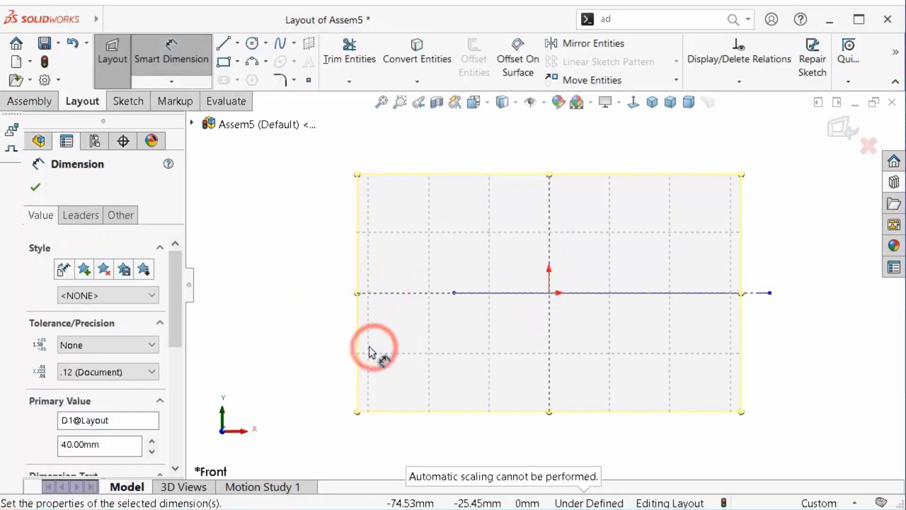
{"action": "left_click", "coordinate": [293, 267]}
Dimension the distance from the centreline's right end to the origin as 20 mm.
{"action": "left_click", "coordinate": [171, 50]}
{"action": "left_click", "coordinate": [677, 297]}
{"action": "left_click", "coordinate": [587, 297]}
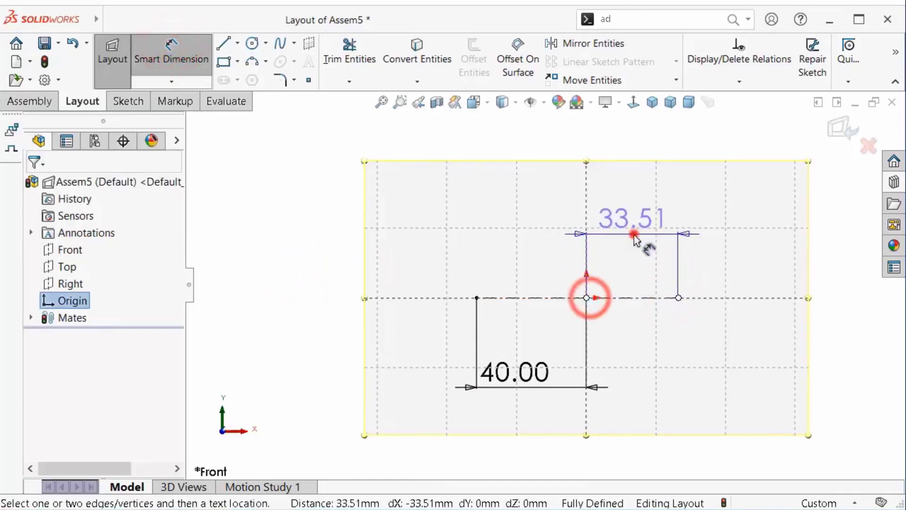
{"action": "left_click", "coordinate": [646, 235]}
{"action": "type", "text": "20"}
{"action": "left_click", "coordinate": [574, 211]}
{"action": "left_click", "coordinate": [283, 216]}
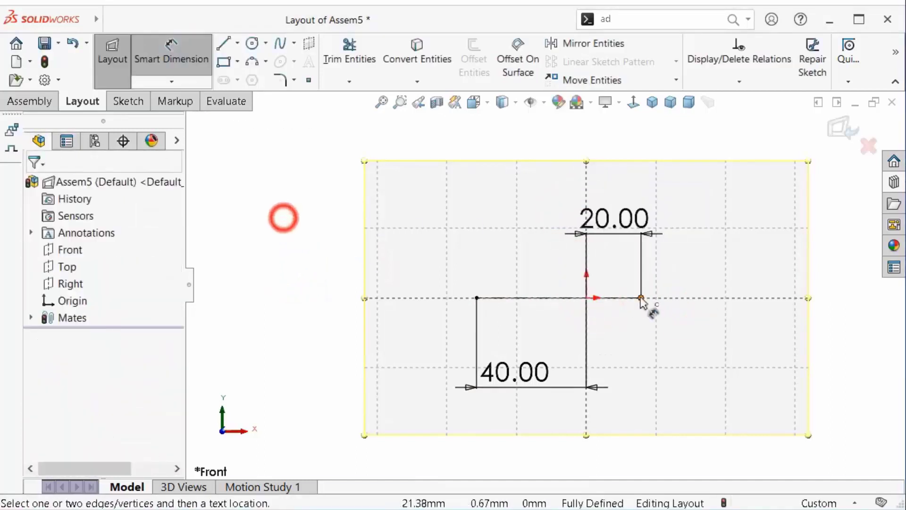
Draw a circle centred on the centreline's right end and passing through the origin.
{"action": "scroll", "coordinate": [644, 302], "scroll_direction": "down", "scroll_amount": 3}
{"action": "left_click", "coordinate": [252, 43]}
{"action": "left_click", "coordinate": [675, 319]}
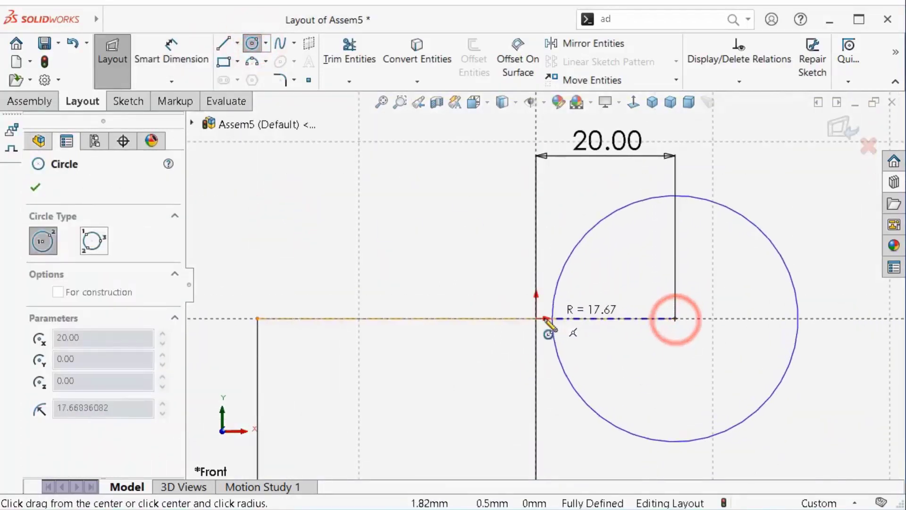
{"action": "left_click", "coordinate": [536, 319]}
Try to draw a circle centred on the centreline's left end and passing through the origin.
{"action": "left_click", "coordinate": [257, 319]}
{"action": "left_click", "coordinate": [536, 319]}
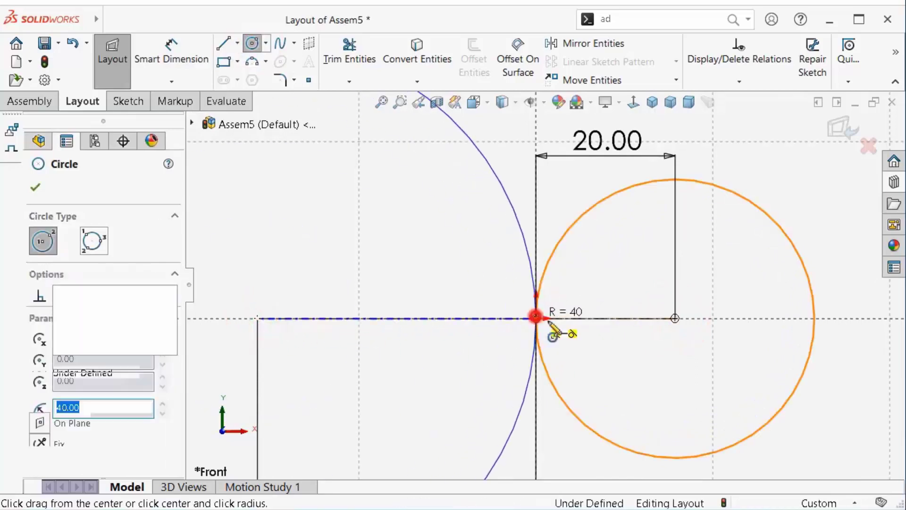
{"action": "scroll", "coordinate": [511, 318], "scroll_direction": "down", "scroll_amount": 3}
{"action": "key", "text": "Escape"}
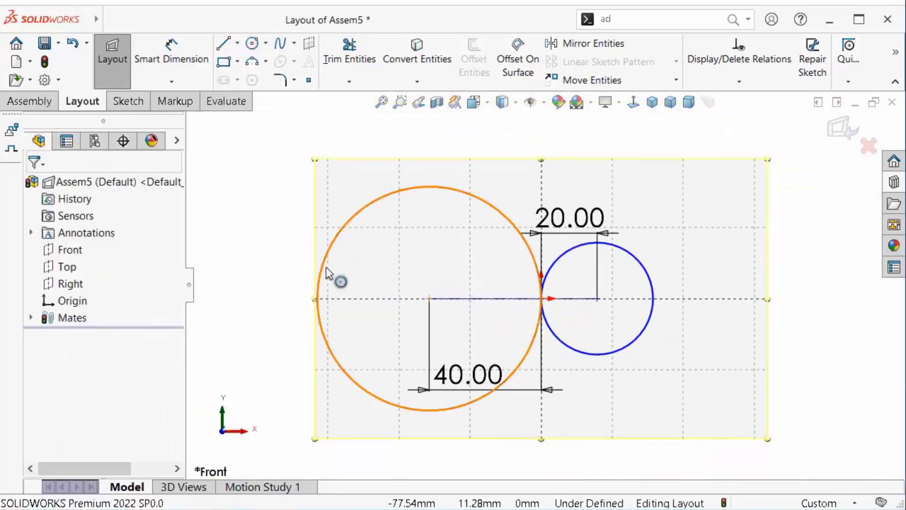
{"action": "scroll", "coordinate": [329, 272], "scroll_direction": "down", "scroll_amount": 2}
{"action": "key", "text": "ctrl+z"}
{"action": "scroll", "coordinate": [544, 286], "scroll_direction": "up", "scroll_amount": 2}
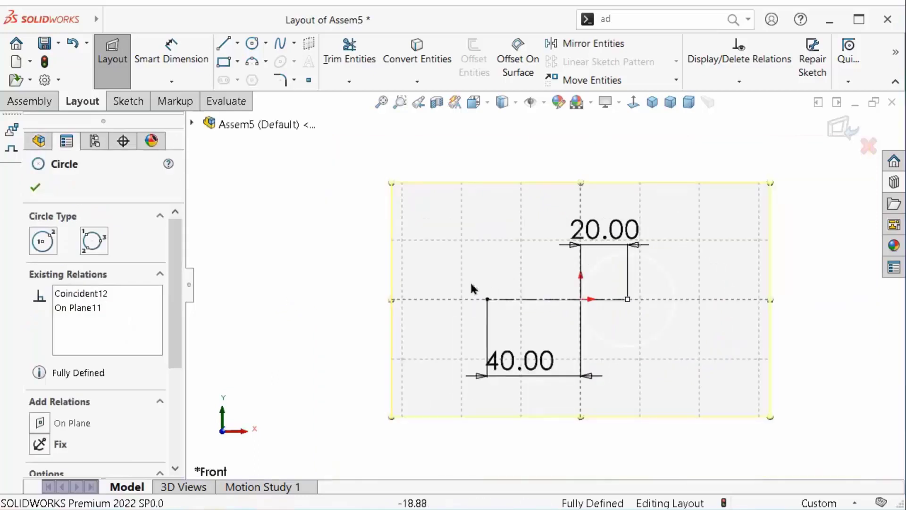
Convert the circle around the centreline's right end to construction geometry.
{"action": "left_click", "coordinate": [329, 279]}
{"action": "scroll", "coordinate": [586, 302], "scroll_direction": "down", "scroll_amount": 2}
{"action": "left_click", "coordinate": [666, 232]}
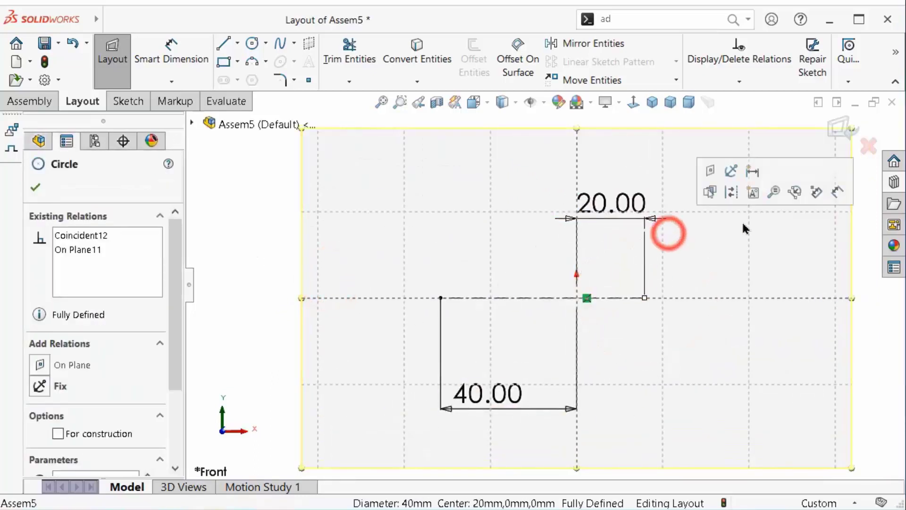
{"action": "left_click", "coordinate": [729, 192]}
{"action": "key", "text": "f"}
Draw a construction circle about 74 mm in diameter centred on the centreline's left end.
{"action": "left_click", "coordinate": [252, 43]}
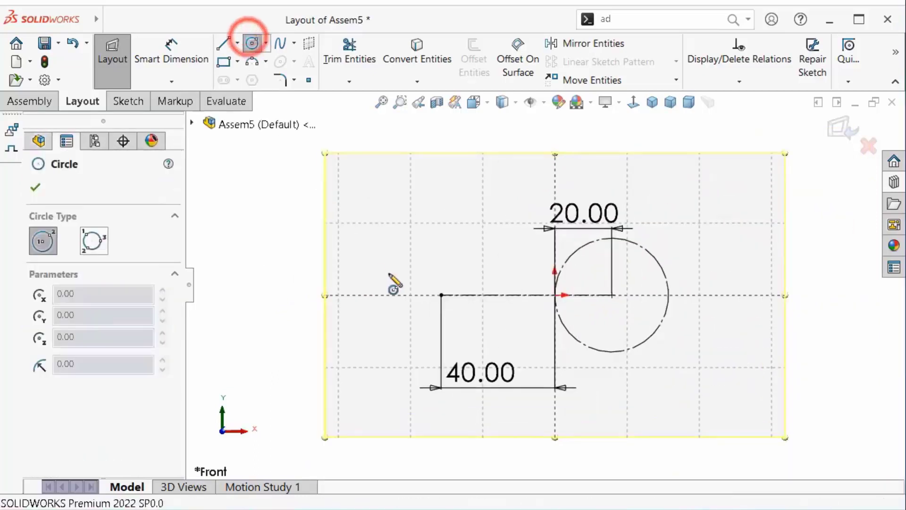
{"action": "left_click", "coordinate": [441, 295]}
{"action": "left_click", "coordinate": [542, 321]}
{"action": "left_click_drag", "start_coordinate": [178, 347], "coordinate": [191, 453]}
{"action": "left_click", "coordinate": [33, 184]}
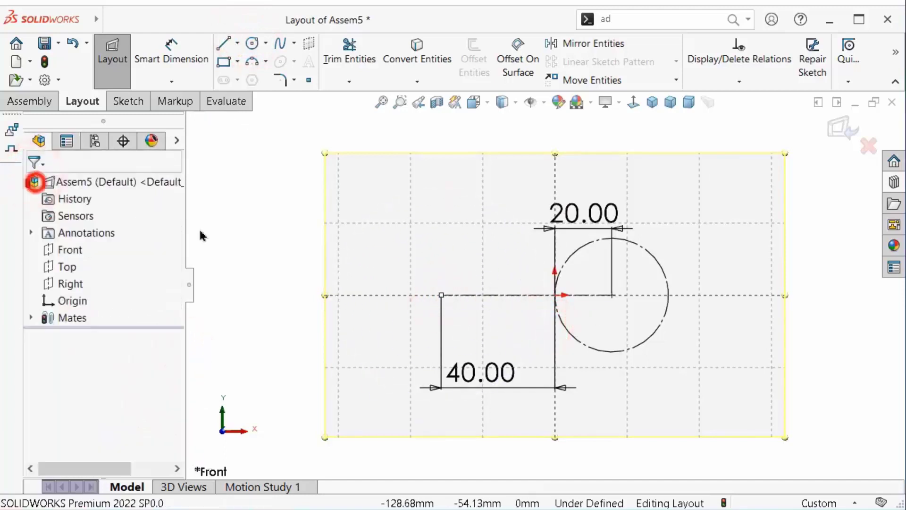
Make the larger construction circle coincident with the origin.
{"action": "left_click", "coordinate": [253, 246]}
{"action": "left_click", "coordinate": [545, 276]}
{"action": "scroll", "coordinate": [556, 309], "scroll_direction": "down", "scroll_amount": 3}
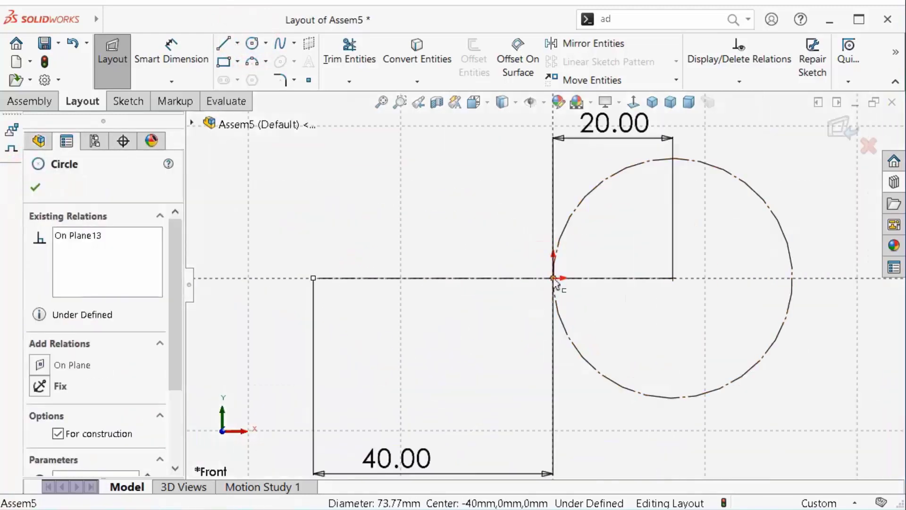
{"action": "left_click", "coordinate": [553, 278], "text": "ctrl"}
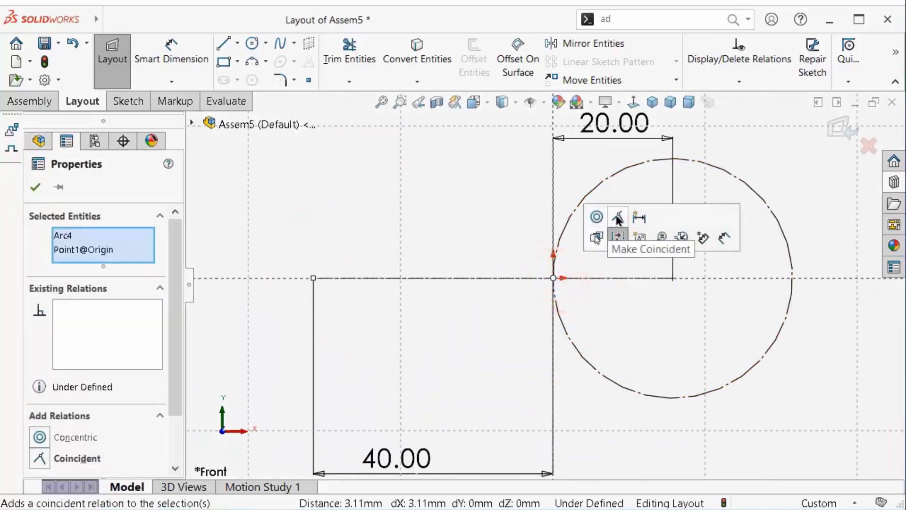
{"action": "left_click", "coordinate": [618, 218]}
{"action": "scroll", "coordinate": [613, 307], "scroll_direction": "up", "scroll_amount": 3}
{"action": "left_click", "coordinate": [304, 239]}
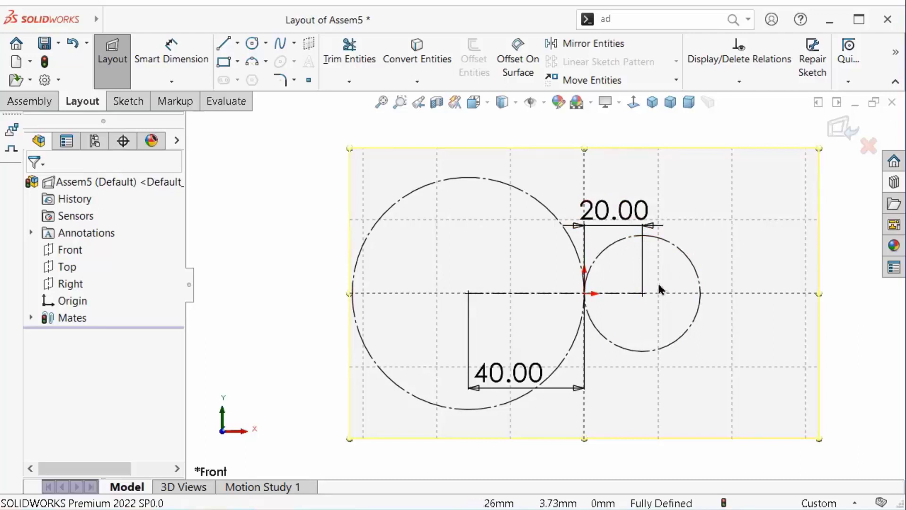
Insert a Spur Gear from the Toolbox ISO power transmission gears beside the small layout circle.
{"action": "left_click", "coordinate": [893, 203]}
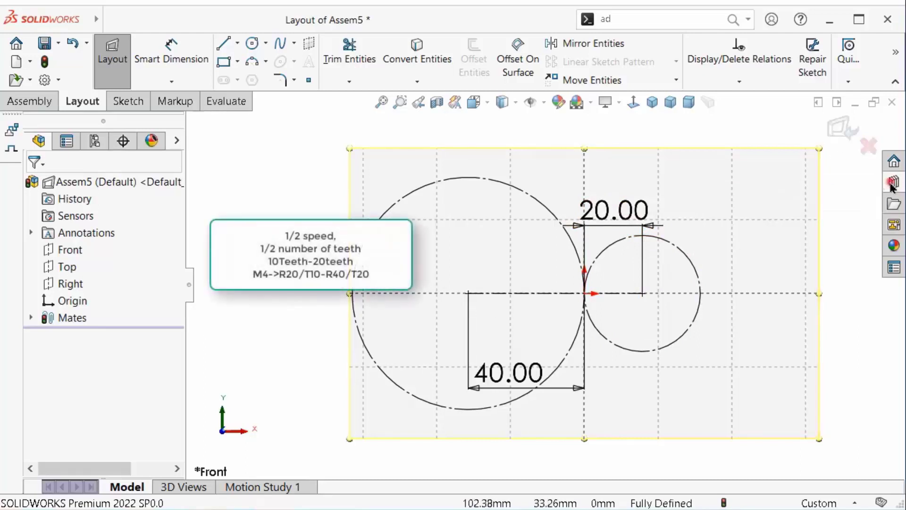
{"action": "left_click", "coordinate": [655, 146]}
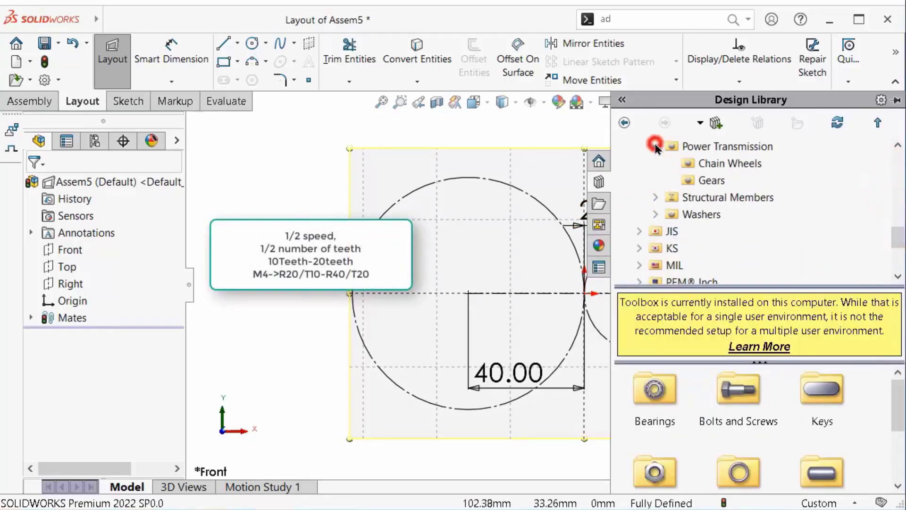
{"action": "left_click", "coordinate": [705, 182]}
{"action": "scroll", "coordinate": [542, 312], "scroll_direction": "up", "scroll_amount": 3}
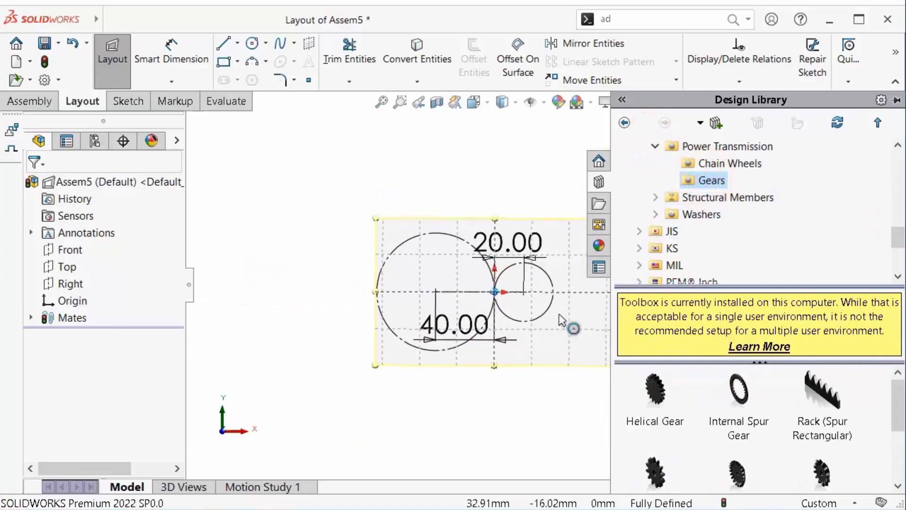
{"action": "scroll", "coordinate": [555, 318], "scroll_direction": "down", "scroll_amount": 3}
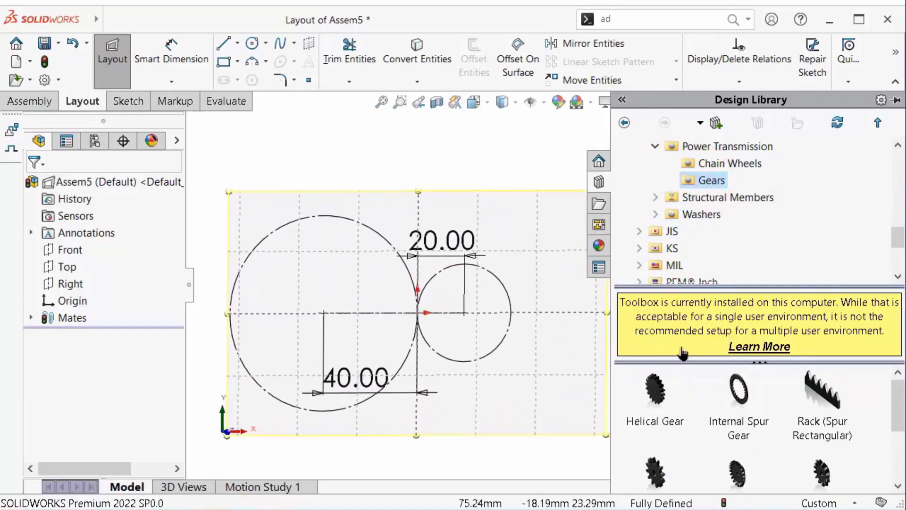
{"action": "scroll", "coordinate": [901, 423], "scroll_direction": "down", "scroll_amount": 3}
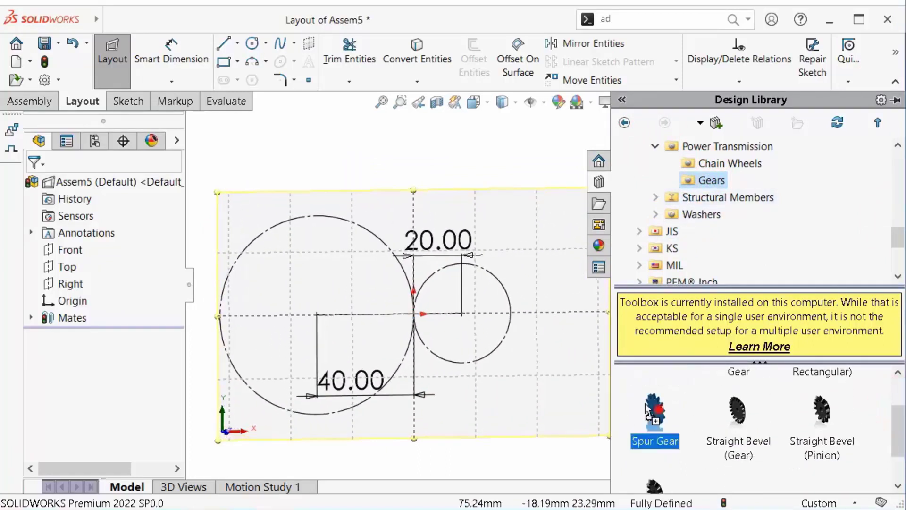
{"action": "mouse_move", "coordinate": [655, 415]}
{"action": "left_mouse_down"}
{"action": "mouse_move", "coordinate": [567, 360]}
{"action": "mouse_move", "coordinate": [649, 361]}
{"action": "left_mouse_up"}
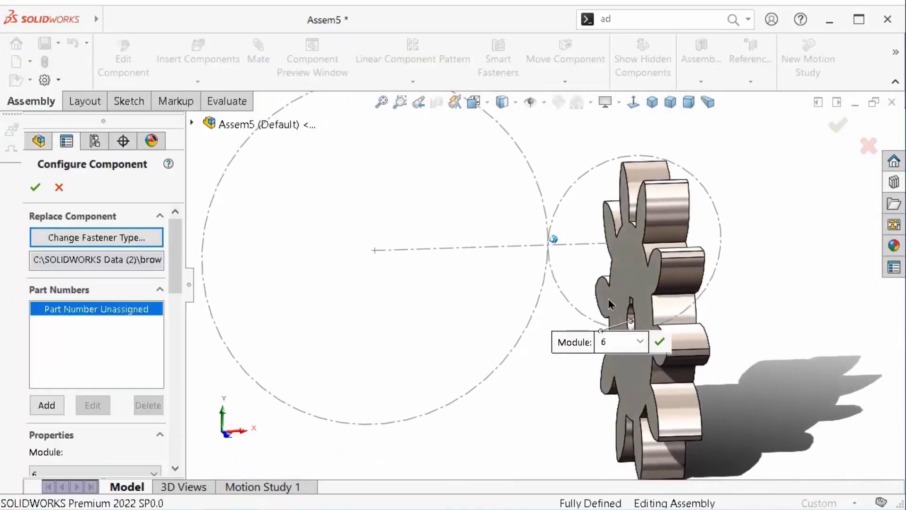
Set the spur gear's module to 4.
{"action": "left_click_drag", "start_coordinate": [177, 274], "coordinate": [182, 329]}
{"action": "left_click", "coordinate": [135, 303]}
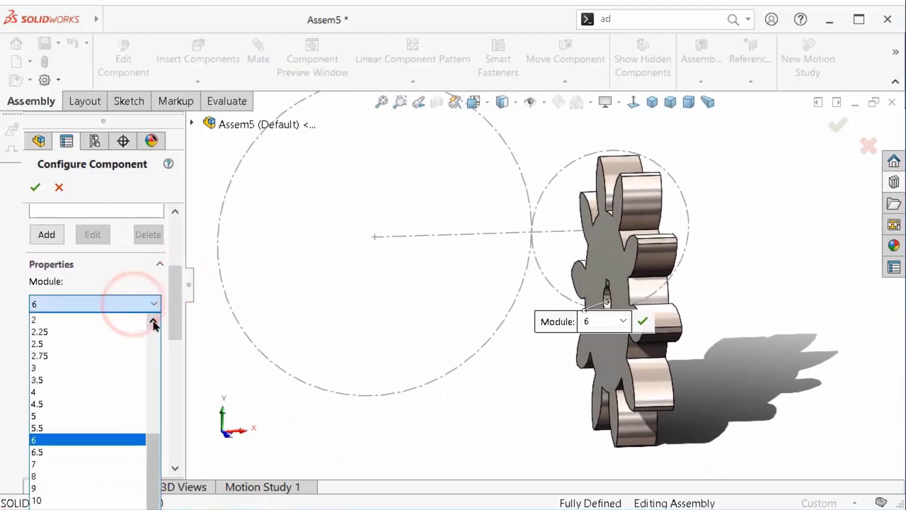
{"action": "left_click", "coordinate": [153, 321]}
{"action": "left_click_drag", "start_coordinate": [151, 430], "coordinate": [152, 384]}
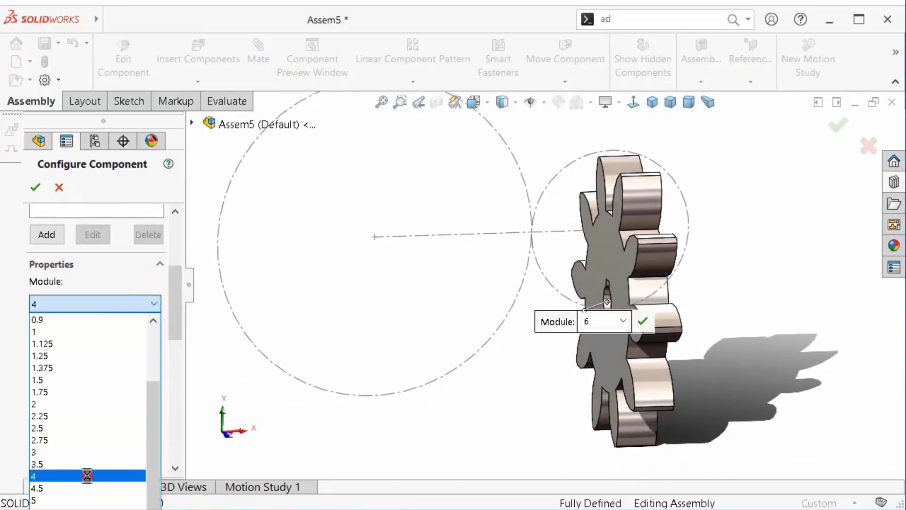
Keep the Square(1) keyway and nominal shaft diameter 8, and finish placing a single spur gear.
{"action": "left_click_drag", "start_coordinate": [176, 310], "coordinate": [182, 367]}
{"action": "left_click", "coordinate": [137, 240]}
{"action": "left_click", "coordinate": [186, 319]}
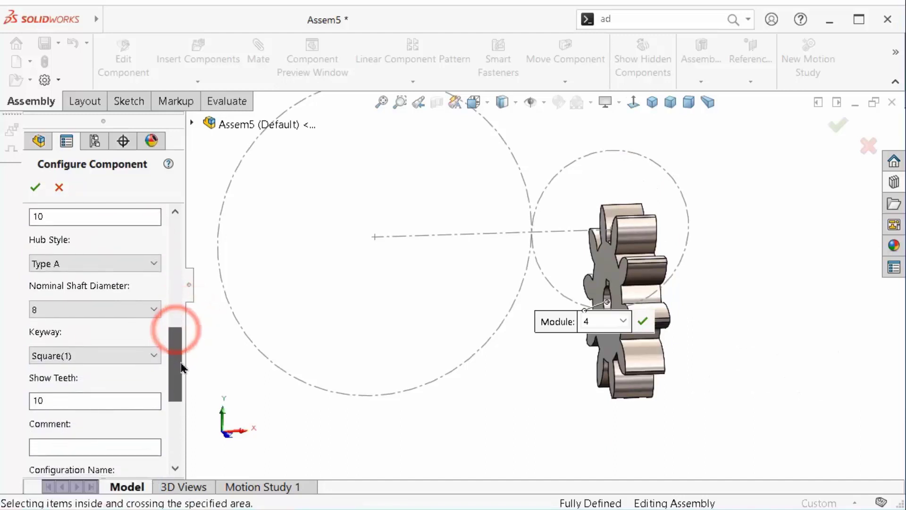
{"action": "left_click", "coordinate": [146, 355]}
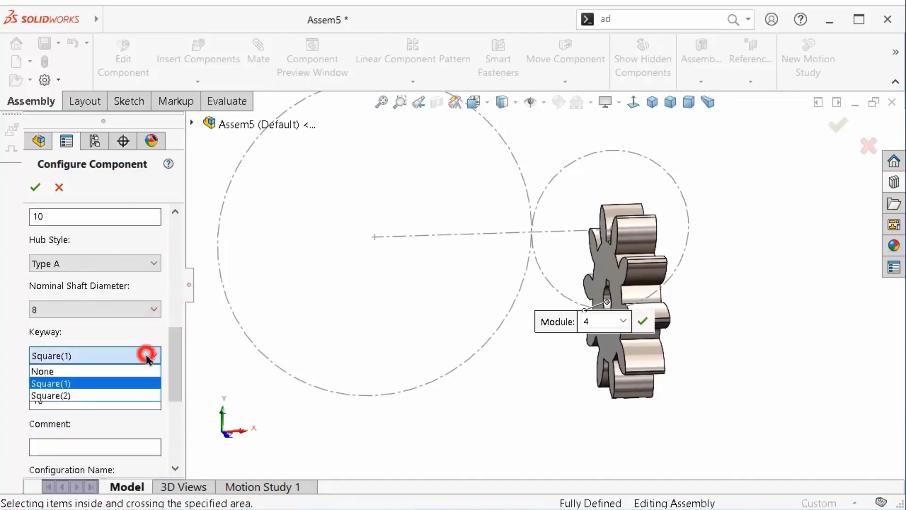
{"action": "left_click", "coordinate": [78, 390]}
{"action": "left_click", "coordinate": [61, 307]}
{"action": "left_click", "coordinate": [61, 325]}
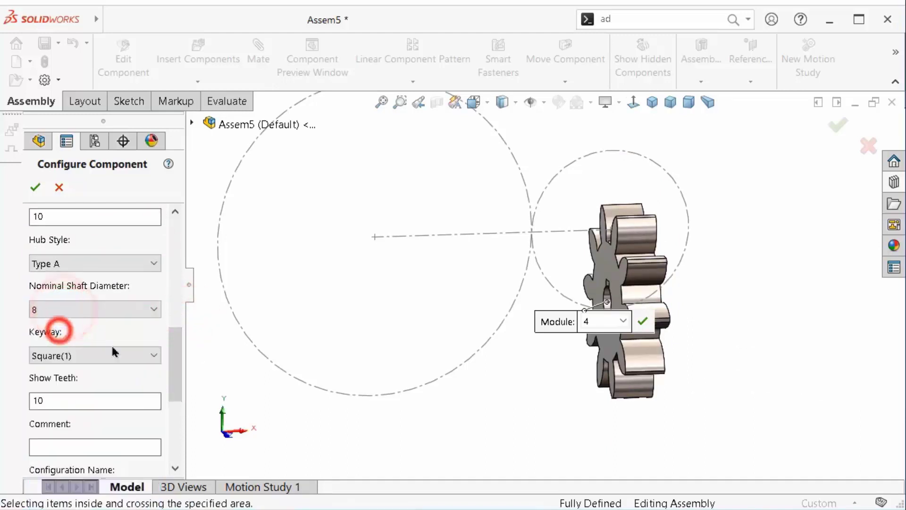
{"action": "left_click_drag", "start_coordinate": [172, 344], "coordinate": [173, 428]}
{"action": "left_click", "coordinate": [40, 191]}
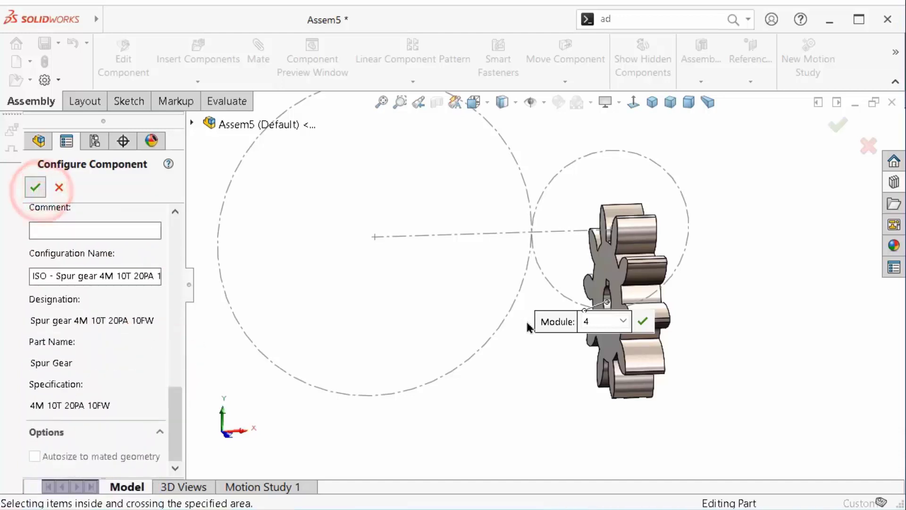
{"action": "left_click", "coordinate": [856, 133]}
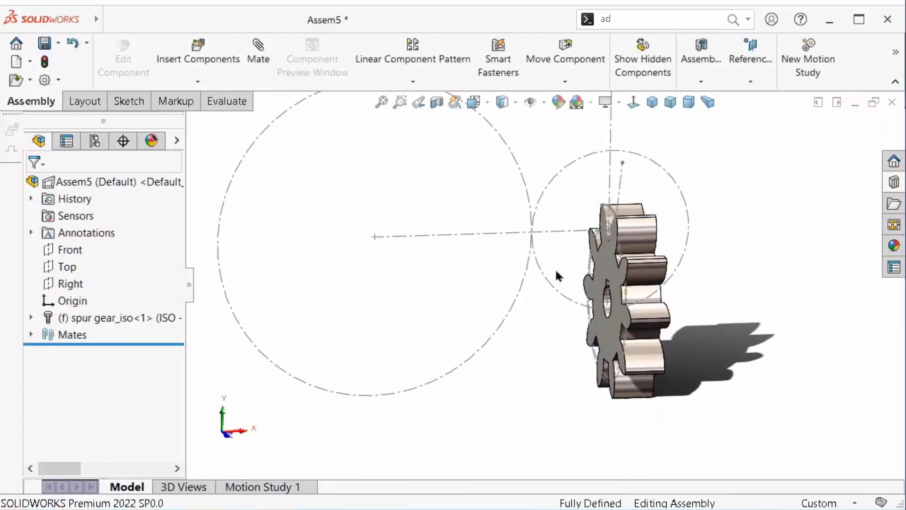
Hide the construction sketch displayed on the spur gear.
{"action": "key", "text": "Left"}
{"action": "left_click", "coordinate": [660, 253]}
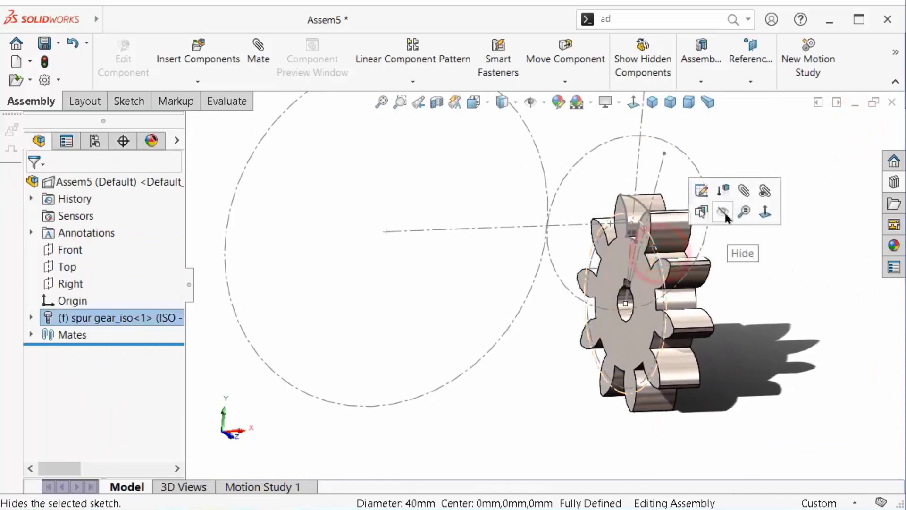
{"action": "left_click", "coordinate": [721, 211]}
Float the fixed spur gear so it can be mated.
{"action": "middle_click_drag", "start_coordinate": [788, 314], "coordinate": [647, 318]}
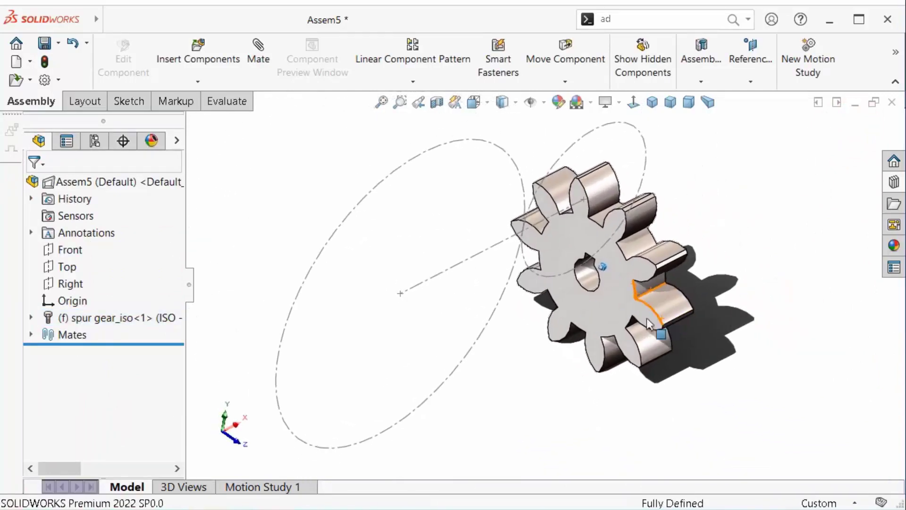
{"action": "right_click", "coordinate": [34, 320]}
{"action": "left_click", "coordinate": [117, 406]}
Show the TooCutSke sketch under the spur gear's ToothCut feature.
{"action": "left_click", "coordinate": [32, 318]}
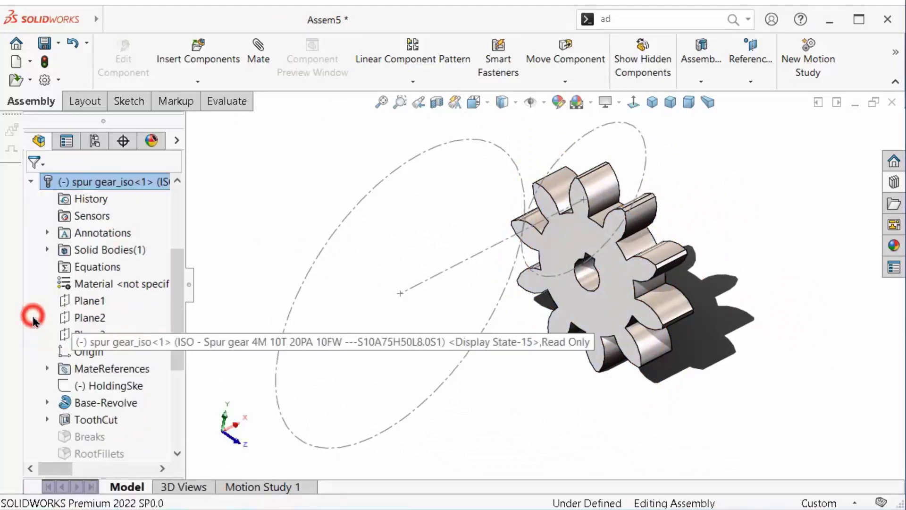
{"action": "left_click", "coordinate": [91, 420]}
{"action": "left_click", "coordinate": [46, 419]}
{"action": "left_click", "coordinate": [101, 434]}
{"action": "left_click", "coordinate": [116, 410]}
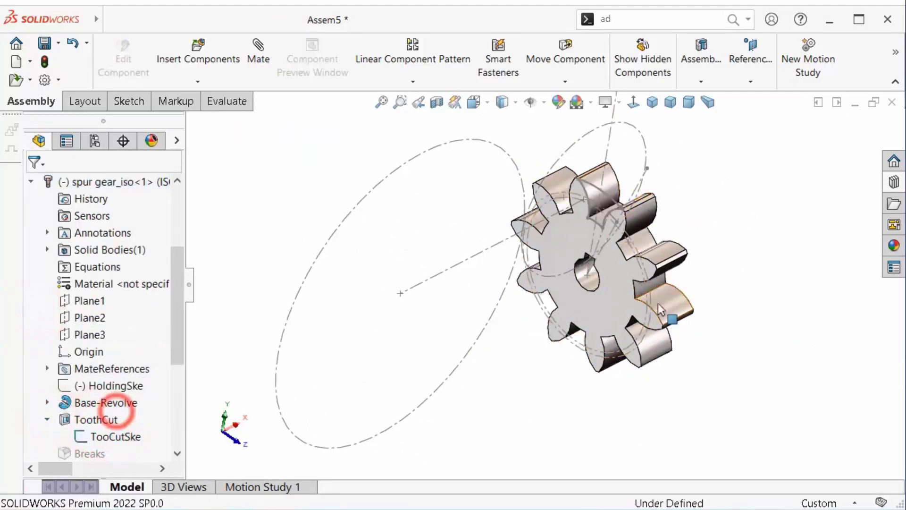
Mate the gear's 40 mm diameter pitch circle coincident with the small layout circle, flipping the mate alignment.
{"action": "mouse_move", "coordinate": [659, 309]}
{"action": "middle_mouse_down"}
{"action": "mouse_move", "coordinate": [657, 316]}
{"action": "mouse_move", "coordinate": [651, 274]}
{"action": "mouse_move", "coordinate": [661, 233]}
{"action": "mouse_move", "coordinate": [568, 198]}
{"action": "mouse_move", "coordinate": [562, 212]}
{"action": "mouse_move", "coordinate": [670, 236]}
{"action": "mouse_move", "coordinate": [584, 253]}
{"action": "middle_mouse_up"}
{"action": "scroll", "coordinate": [568, 198], "scroll_direction": "down", "scroll_amount": 3}
{"action": "scroll", "coordinate": [573, 189], "scroll_direction": "down", "scroll_amount": 3}
{"action": "scroll", "coordinate": [482, 321], "scroll_direction": "up", "scroll_amount": 4}
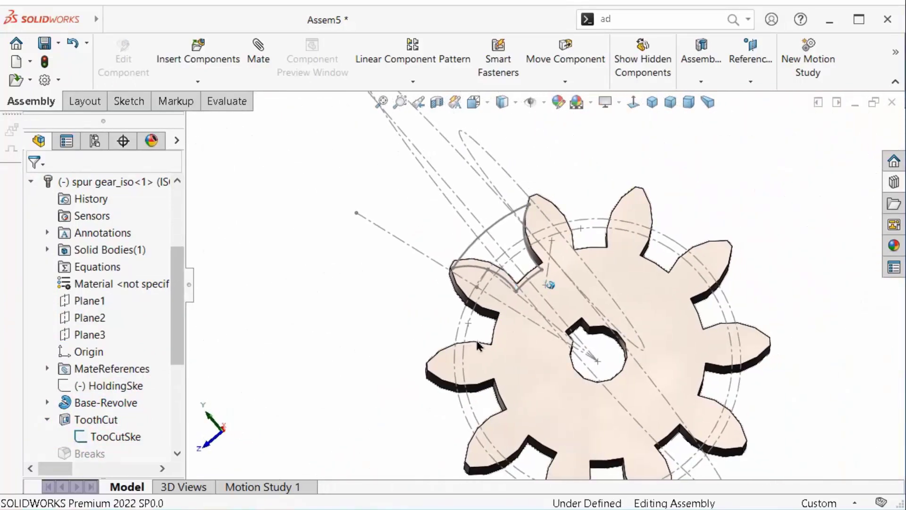
{"action": "left_click", "coordinate": [464, 333]}
{"action": "left_click", "coordinate": [542, 267]}
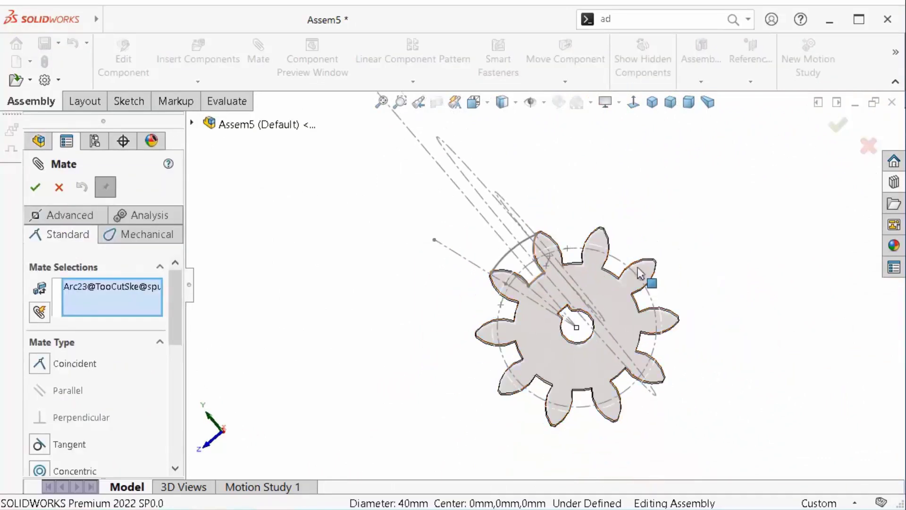
{"action": "middle_click_drag", "start_coordinate": [638, 268], "coordinate": [633, 296]}
{"action": "left_click", "coordinate": [567, 225]}
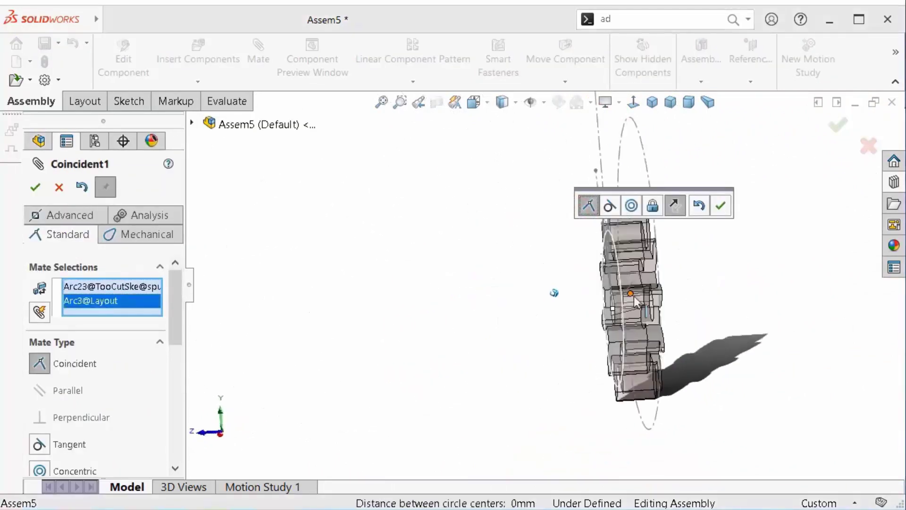
{"action": "left_click", "coordinate": [677, 208]}
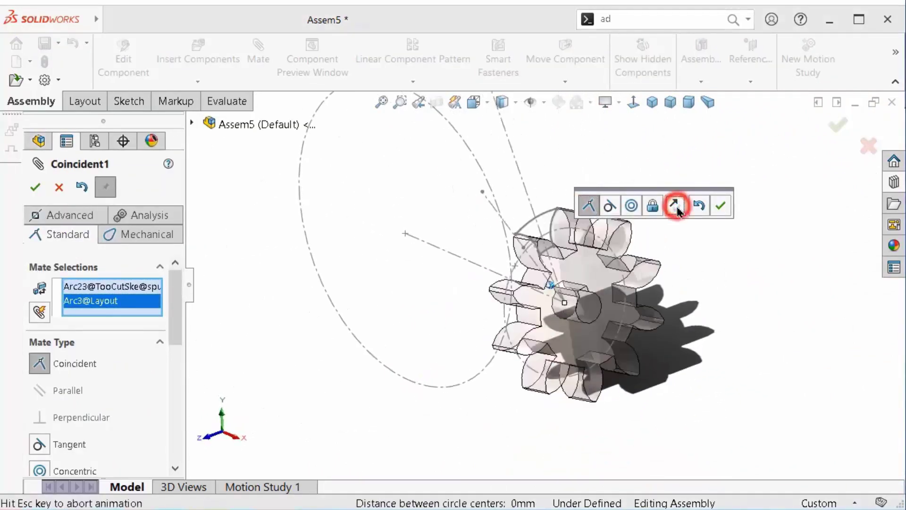
{"action": "left_click", "coordinate": [720, 205]}
Close the Mate command and hide the gear's tooth-cut sketch.
{"action": "scroll", "coordinate": [597, 326], "scroll_direction": "down", "scroll_amount": 5}
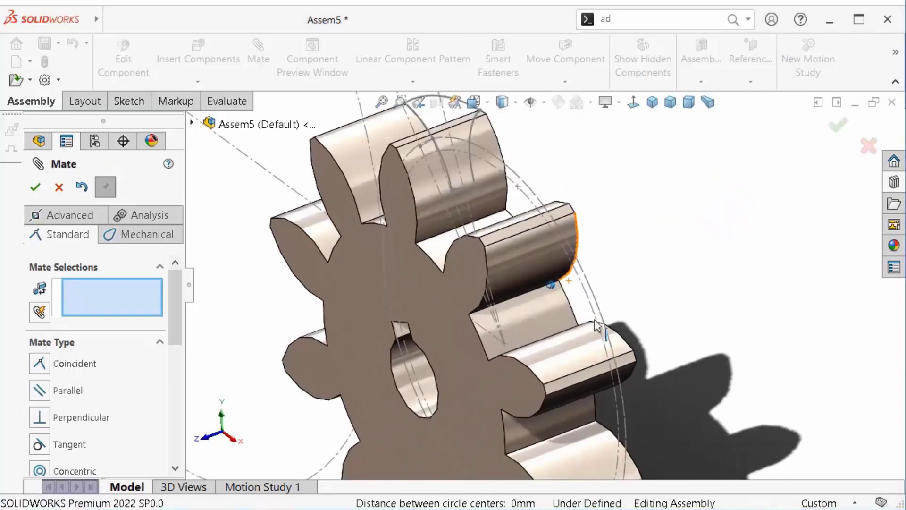
{"action": "scroll", "coordinate": [597, 325], "scroll_direction": "up", "scroll_amount": 5}
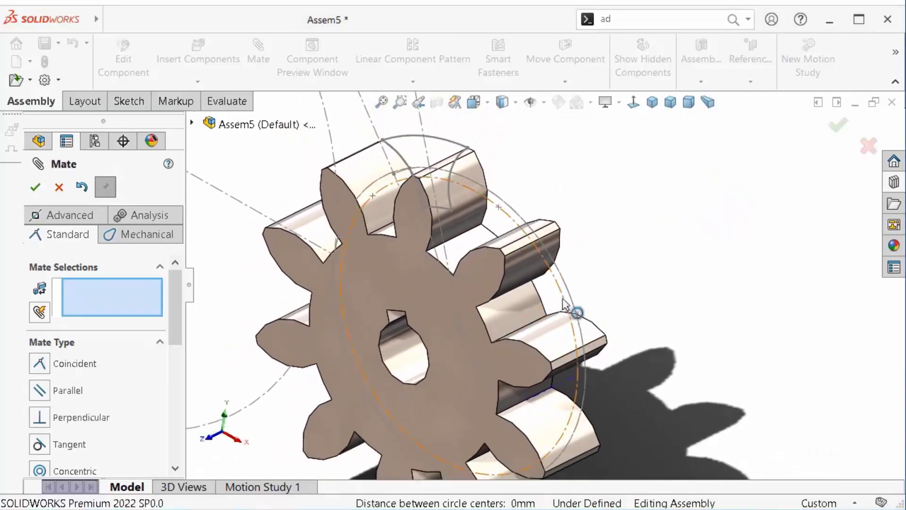
{"action": "scroll", "coordinate": [423, 231], "scroll_direction": "up", "scroll_amount": 2}
{"action": "left_click", "coordinate": [457, 159]}
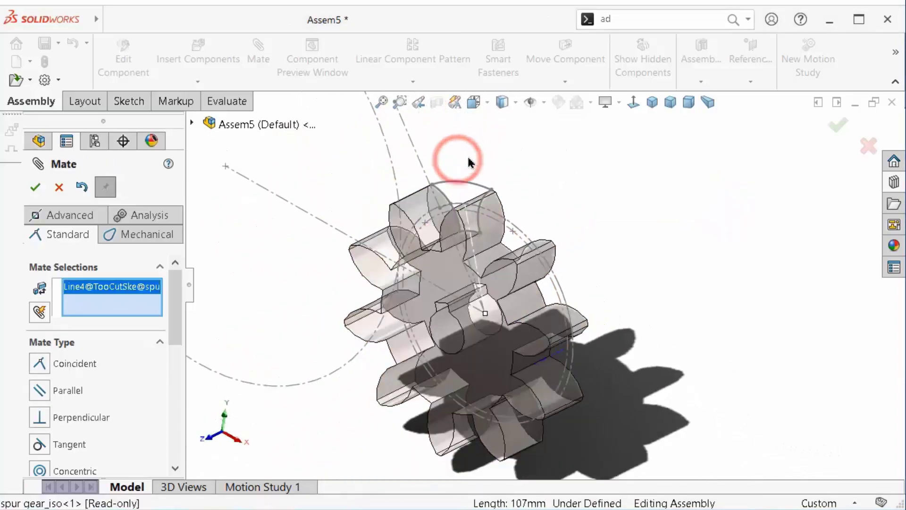
{"action": "left_click", "coordinate": [58, 189]}
{"action": "left_click", "coordinate": [461, 163]}
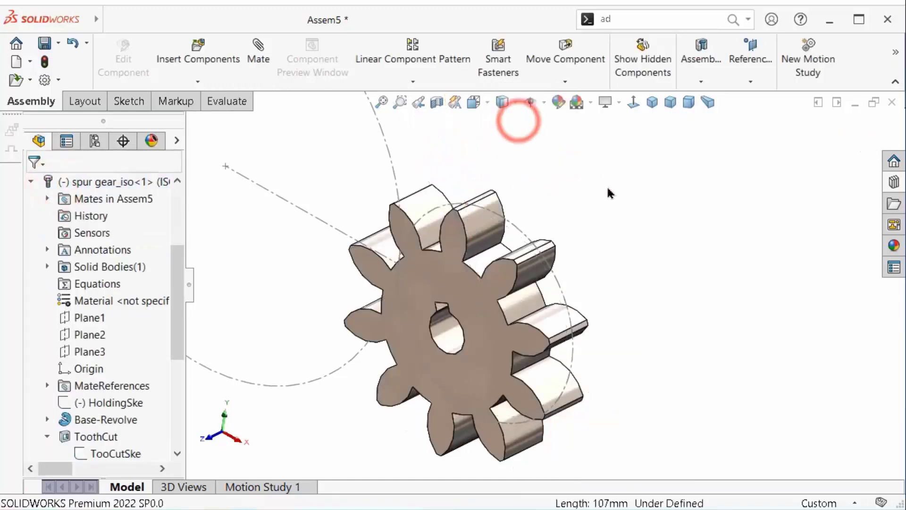
Try to add a 5 mm distance mate between the gear's front face and the assembly's Front plane.
{"action": "scroll", "coordinate": [479, 226], "scroll_direction": "down", "scroll_amount": 5}
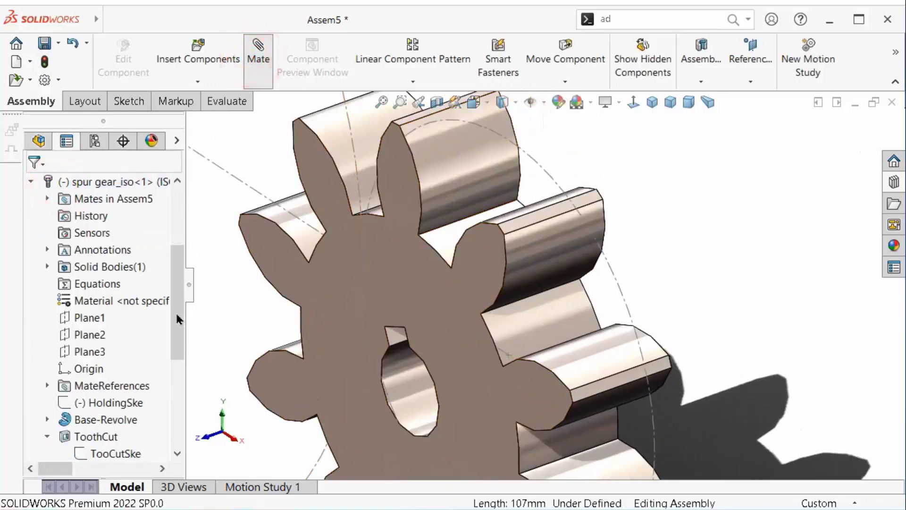
{"action": "left_click_drag", "start_coordinate": [175, 312], "coordinate": [173, 354]}
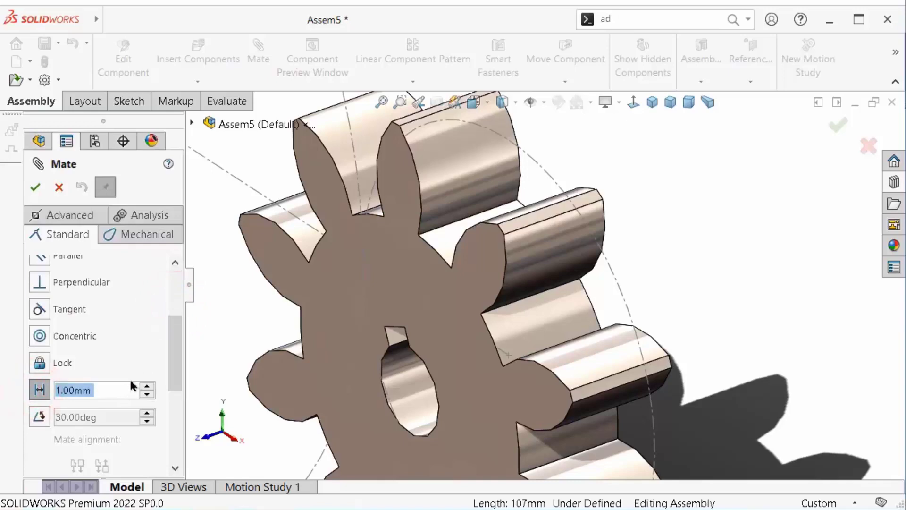
{"action": "left_click", "coordinate": [41, 446]}
{"action": "left_click", "coordinate": [439, 319]}
{"action": "left_click", "coordinate": [626, 302]}
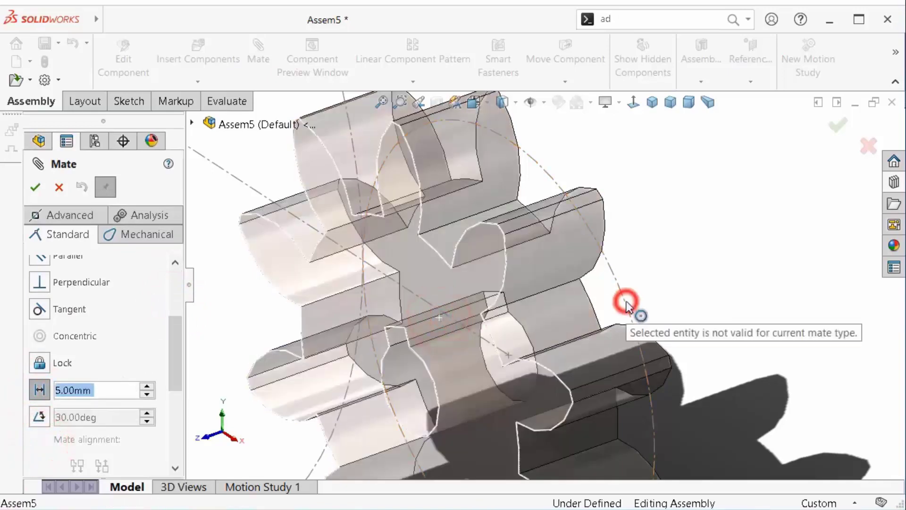
{"action": "middle_click_drag", "start_coordinate": [575, 334], "coordinate": [580, 332]}
{"action": "scroll", "coordinate": [579, 331], "scroll_direction": "up", "scroll_amount": 3}
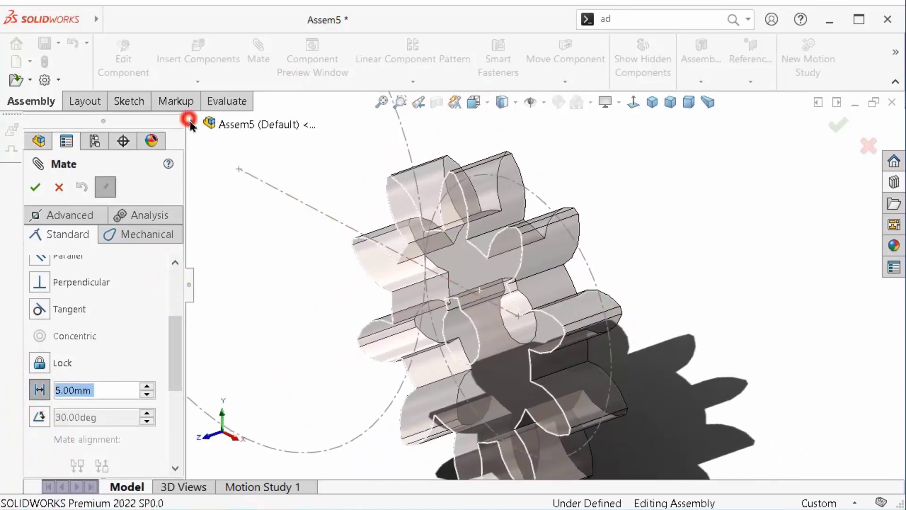
{"action": "left_click", "coordinate": [190, 123]}
{"action": "left_click", "coordinate": [257, 193]}
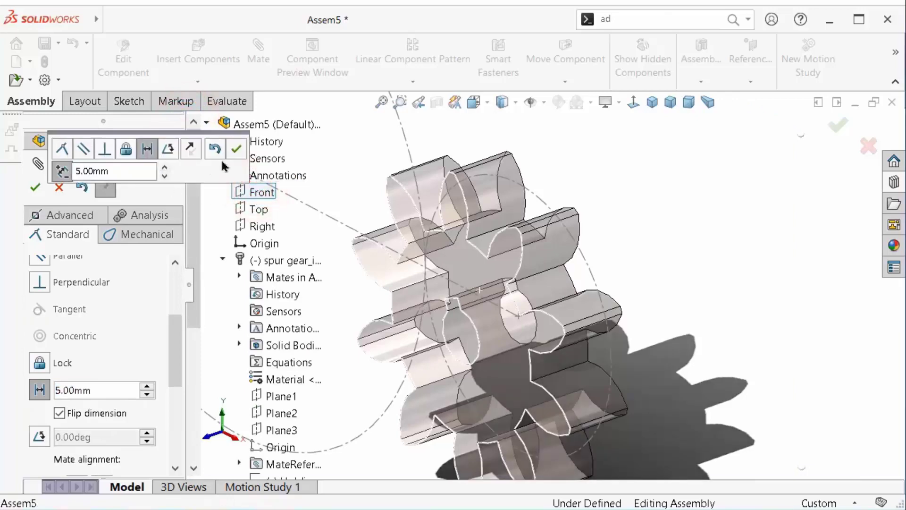
{"action": "left_click", "coordinate": [237, 150]}
{"action": "left_click", "coordinate": [578, 410]}
{"action": "left_click", "coordinate": [59, 187]}
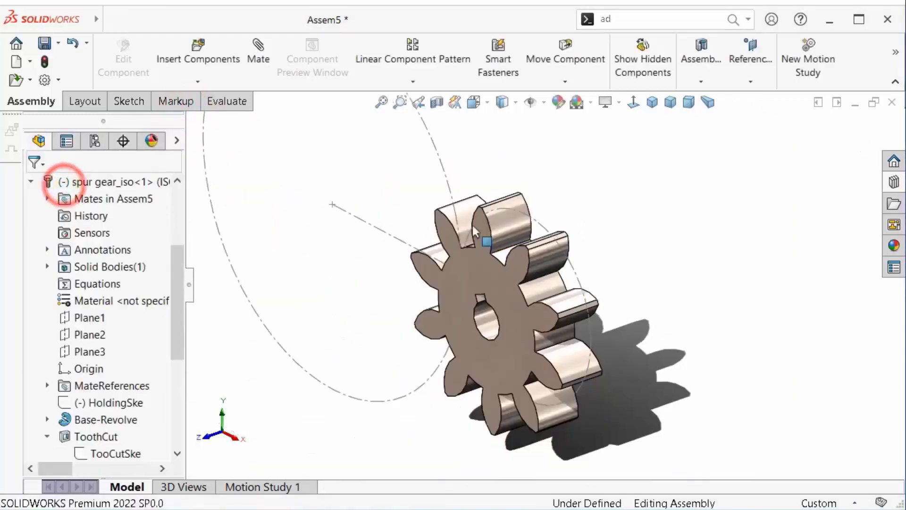
{"action": "left_click", "coordinate": [545, 289]}
{"action": "left_click", "coordinate": [694, 261]}
{"action": "middle_click_drag", "start_coordinate": [692, 263], "coordinate": [622, 309]}
{"action": "left_click", "coordinate": [467, 326]}
Change the coincident mate between the gear's pitch circle and the small layout circle to Concentric.
{"action": "left_click", "coordinate": [178, 320]}
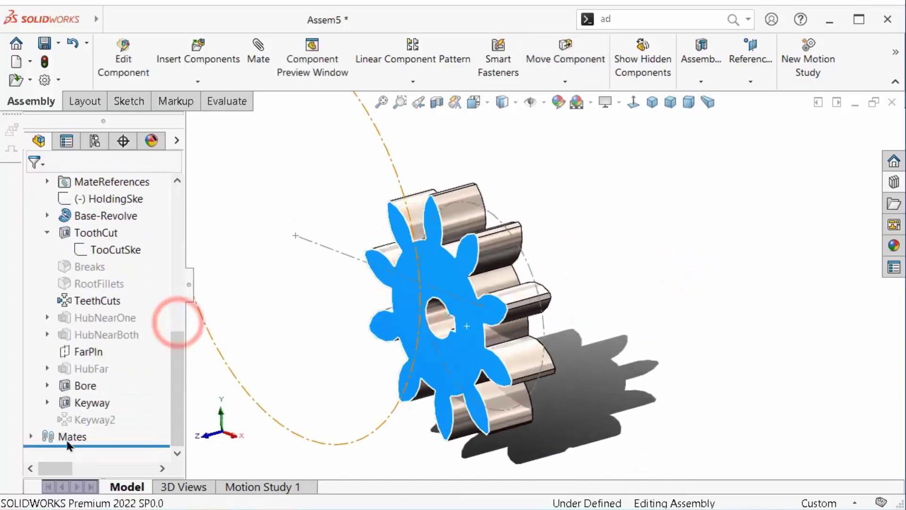
{"action": "left_click", "coordinate": [29, 434]}
{"action": "left_click", "coordinate": [87, 437]}
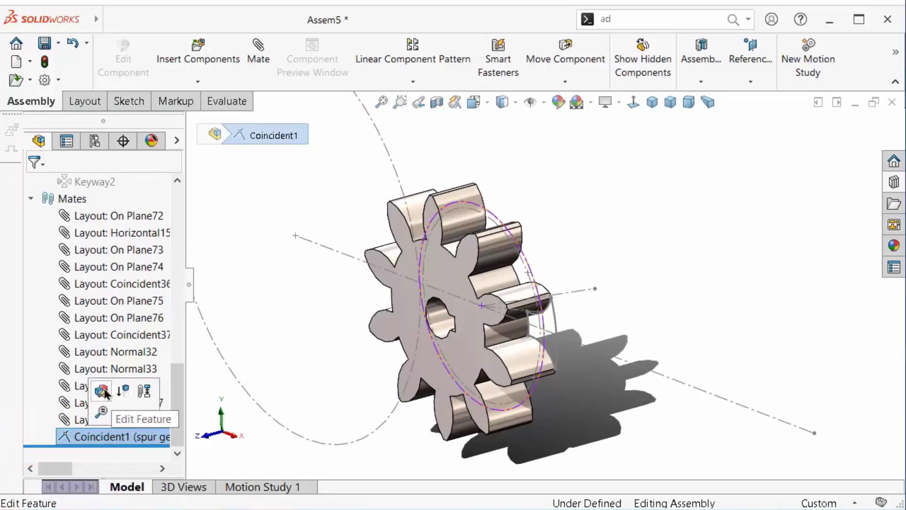
{"action": "left_click", "coordinate": [106, 393]}
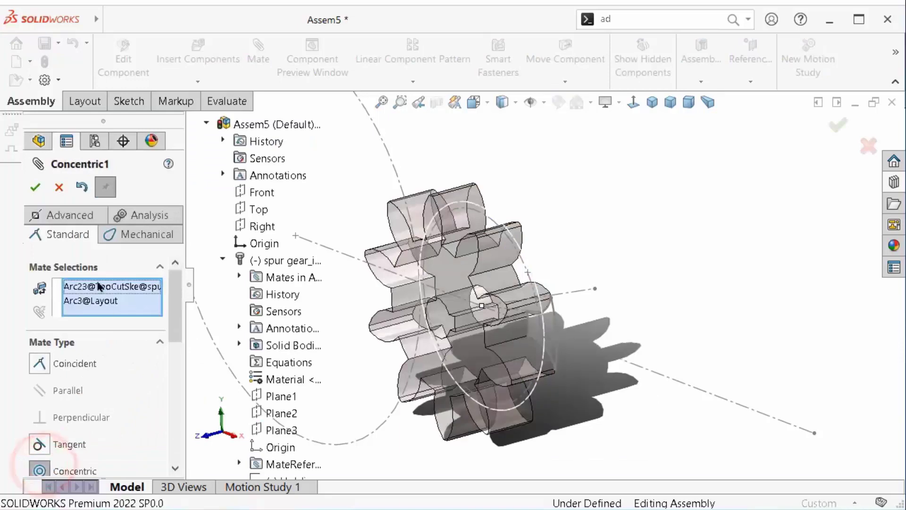
{"action": "left_click", "coordinate": [35, 187]}
{"action": "mouse_move", "coordinate": [176, 314]}
{"action": "left_mouse_down"}
{"action": "mouse_move", "coordinate": [181, 359]}
{"action": "mouse_move", "coordinate": [178, 309]}
{"action": "left_mouse_up"}
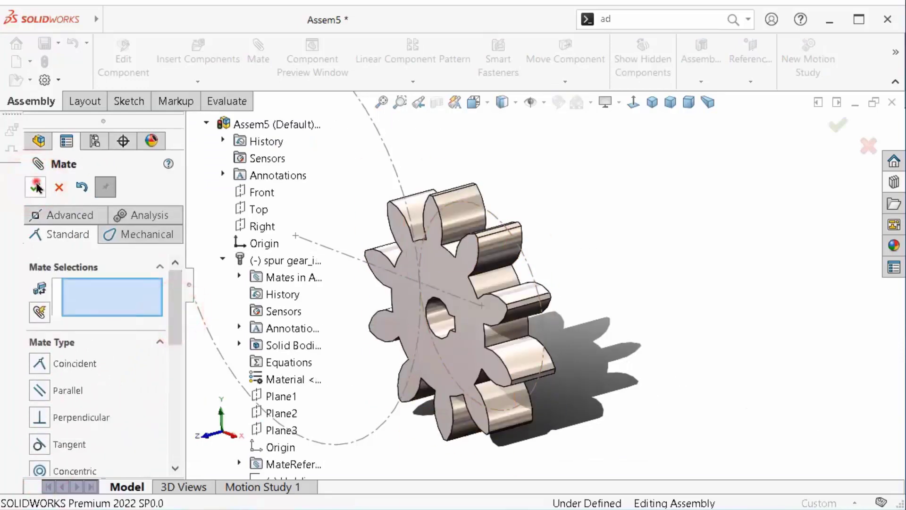
Add a 5 mm distance mate between the small gear's front face and the assembly's Front plane.
{"action": "left_click", "coordinate": [36, 186]}
{"action": "scroll", "coordinate": [420, 278], "scroll_direction": "down", "scroll_amount": 2}
{"action": "middle_click_drag", "start_coordinate": [420, 279], "coordinate": [395, 259]}
{"action": "left_click", "coordinate": [392, 231]}
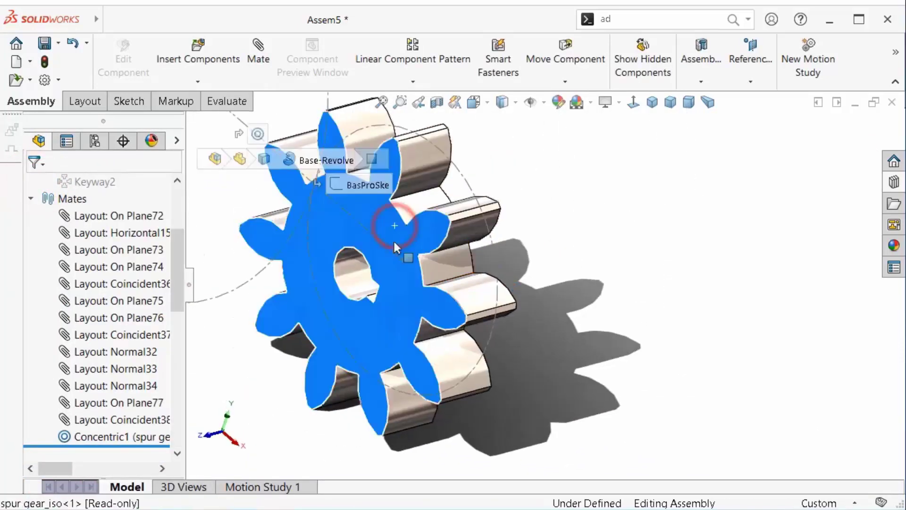
{"action": "left_click", "coordinate": [582, 141]}
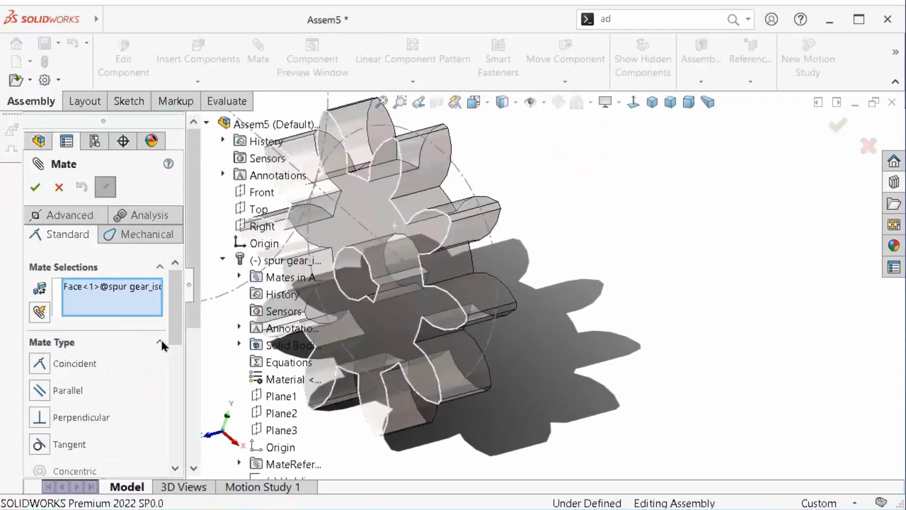
{"action": "mouse_move", "coordinate": [173, 317]}
{"action": "left_mouse_down"}
{"action": "mouse_move", "coordinate": [182, 425]}
{"action": "mouse_move", "coordinate": [181, 318]}
{"action": "left_mouse_up"}
{"action": "scroll", "coordinate": [414, 293], "scroll_direction": "down", "scroll_amount": 1}
{"action": "middle_click_drag", "start_coordinate": [415, 293], "coordinate": [609, 277]}
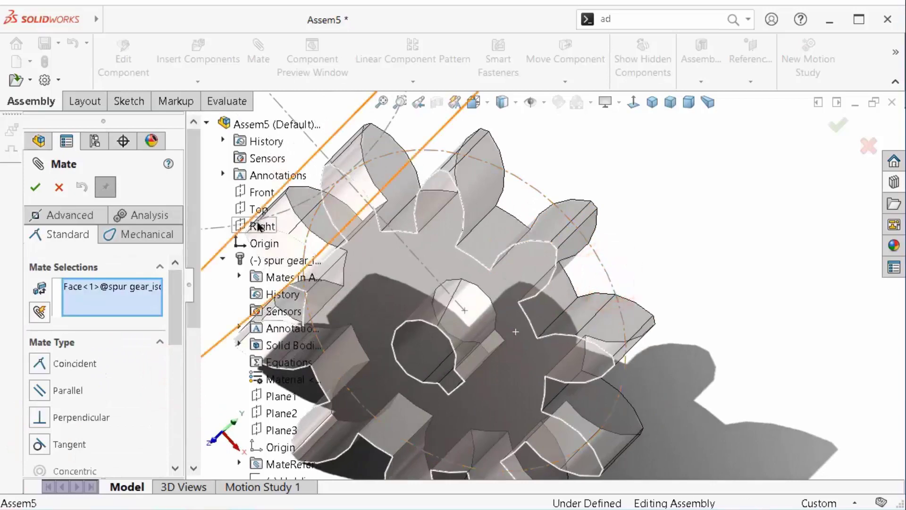
{"action": "left_click", "coordinate": [260, 192]}
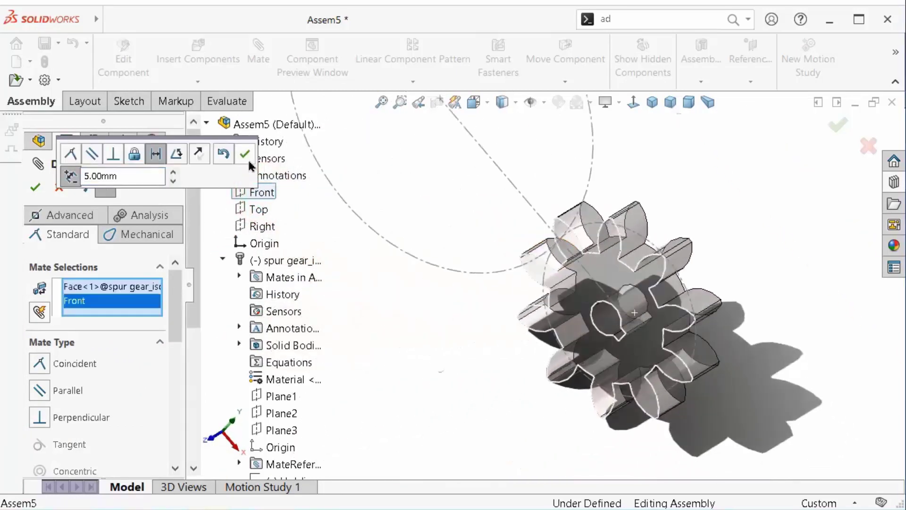
{"action": "left_click", "coordinate": [243, 153]}
{"action": "mouse_move", "coordinate": [415, 250]}
{"action": "middle_mouse_down"}
{"action": "mouse_move", "coordinate": [359, 233]}
{"action": "mouse_move", "coordinate": [431, 225]}
{"action": "middle_mouse_up"}
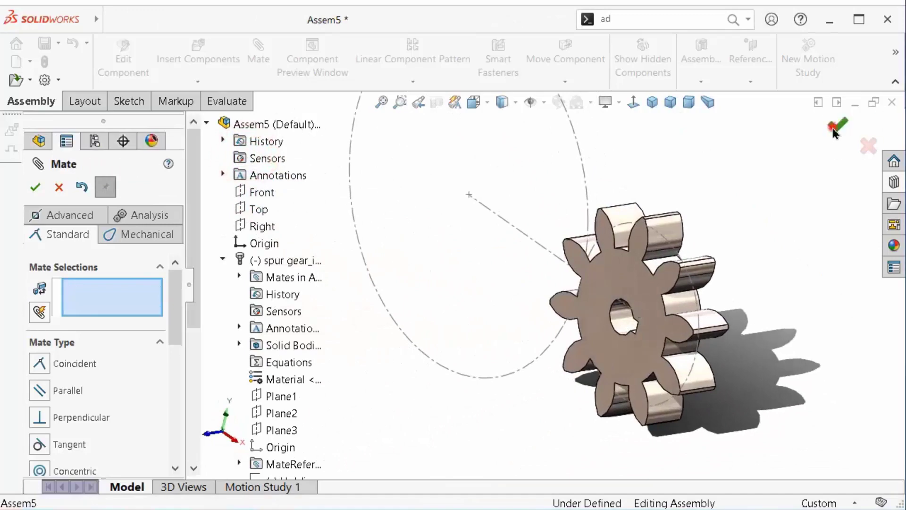
{"action": "left_click", "coordinate": [833, 128]}
Bring a second Spur Gear from the Design Library's Gears folder into the assembly.
{"action": "middle_click_drag", "start_coordinate": [826, 150], "coordinate": [876, 226]}
{"action": "left_click", "coordinate": [889, 182]}
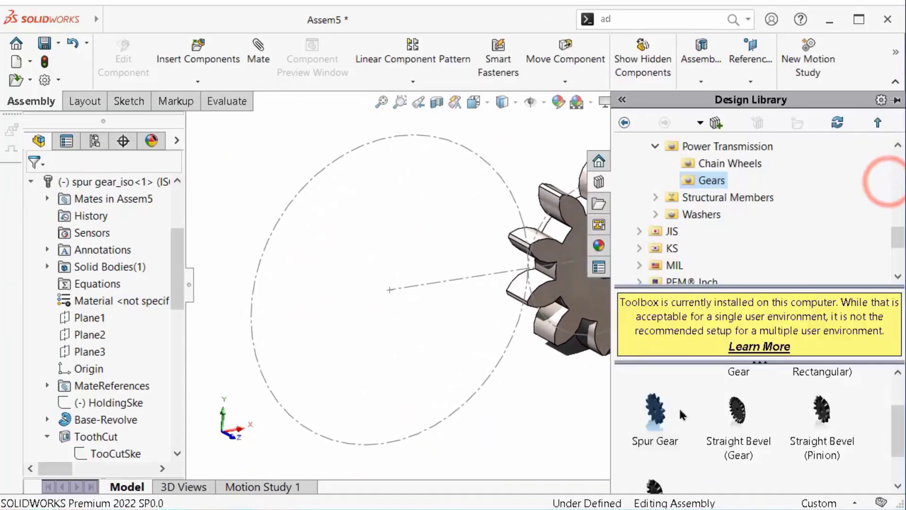
{"action": "left_click_drag", "start_coordinate": [576, 424], "coordinate": [564, 415]}
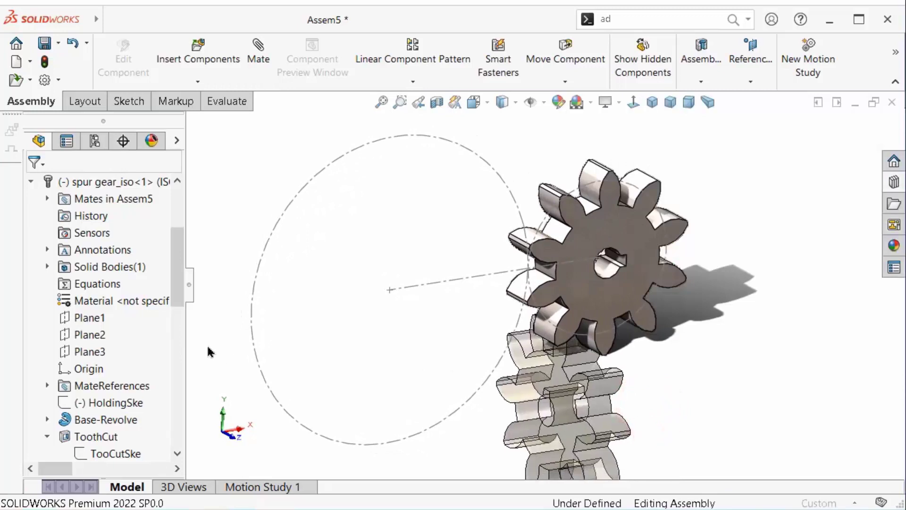
Configure the second gear with module 4, 20 teeth, Type A hub, 8 mm shaft diameter, Square(1) keyway and 20 shown teeth.
{"action": "left_click_drag", "start_coordinate": [174, 257], "coordinate": [171, 387]}
{"action": "left_click", "coordinate": [85, 251]}
{"action": "left_click", "coordinate": [87, 388]}
{"action": "double_click", "coordinate": [90, 287]}
{"action": "double_click", "coordinate": [103, 331]}
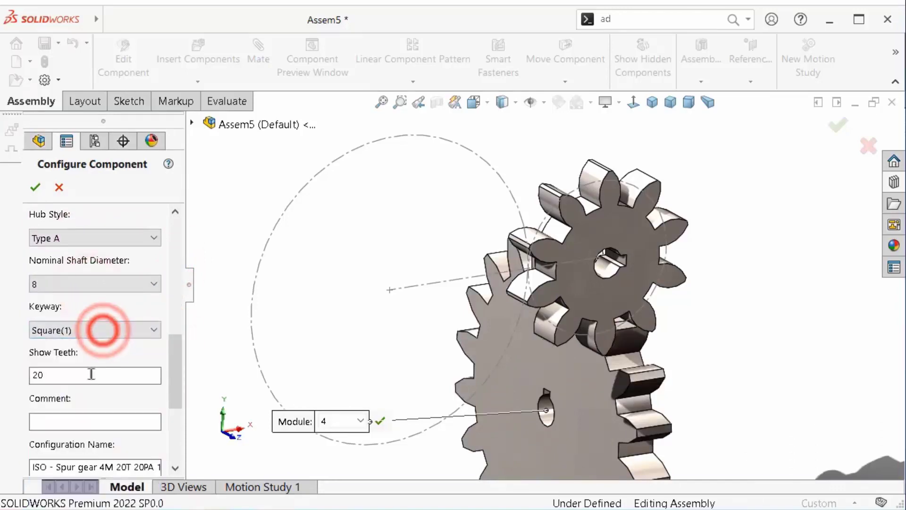
{"action": "key", "text": "Return"}
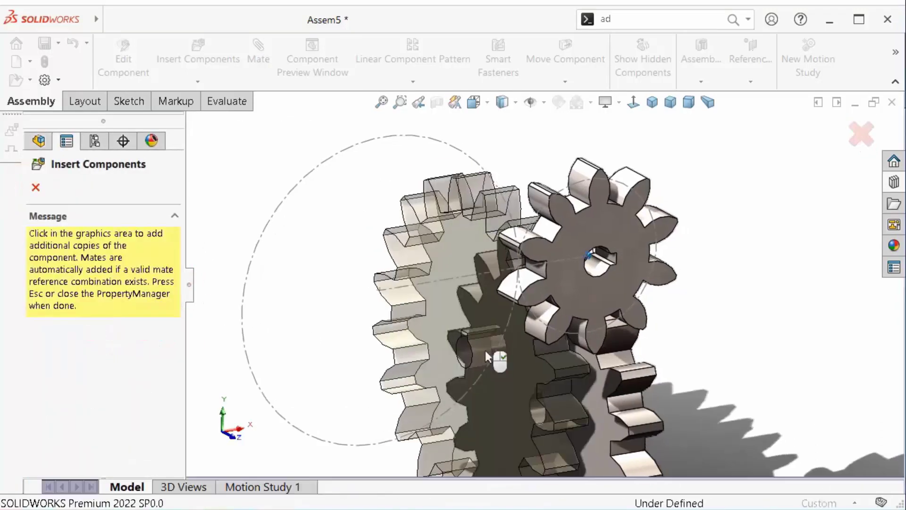
{"action": "left_click", "coordinate": [33, 188]}
Mate a tooth-root face of the 20-tooth gear concentric to the large layout circle.
{"action": "left_click", "coordinate": [605, 392]}
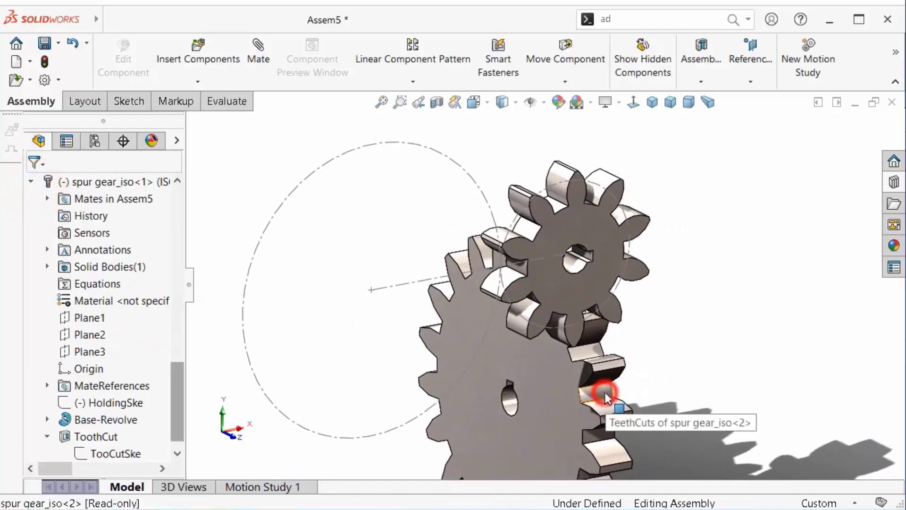
{"action": "left_click", "coordinate": [798, 305]}
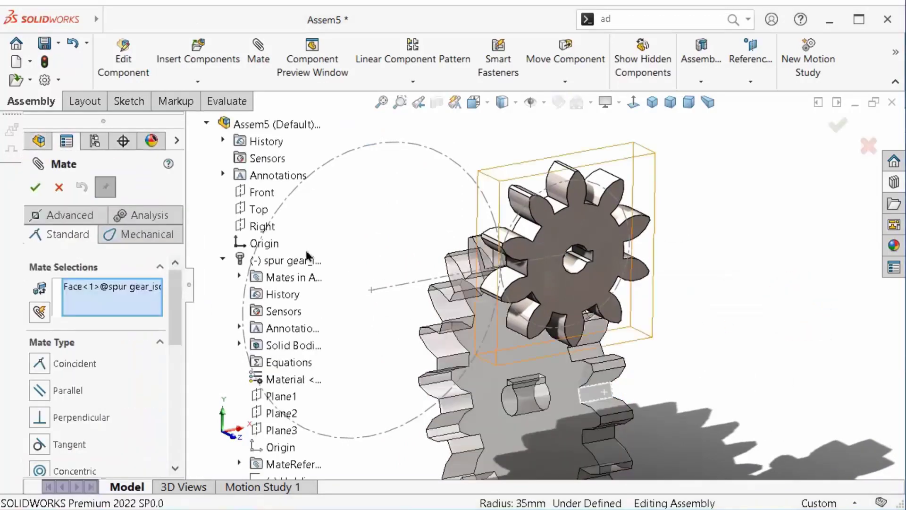
{"action": "left_click", "coordinate": [324, 163]}
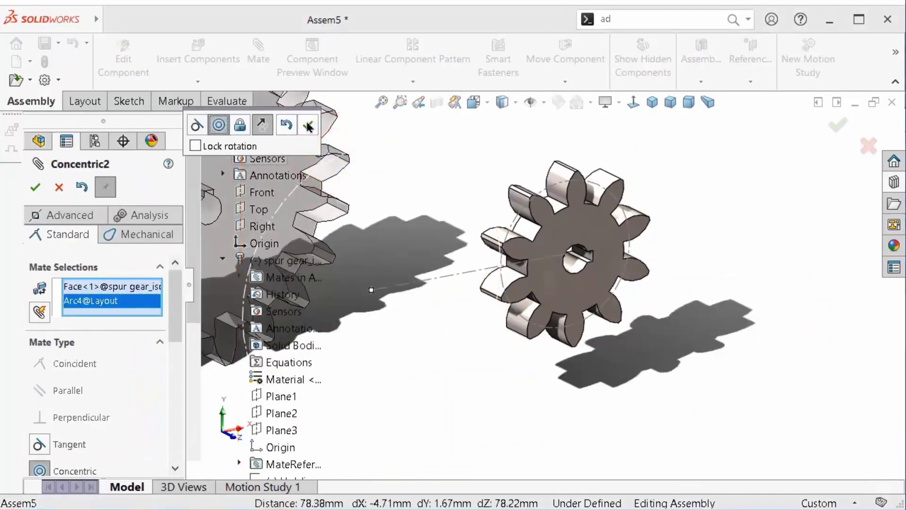
{"action": "left_click", "coordinate": [307, 126]}
Add a 5 mm distance mate between the large gear's front face and the assembly's Front plane.
{"action": "scroll", "coordinate": [410, 208], "scroll_direction": "up", "scroll_amount": 2}
{"action": "middle_click_drag", "start_coordinate": [430, 274], "coordinate": [431, 298]}
{"action": "left_click_drag", "start_coordinate": [424, 290], "coordinate": [616, 338]}
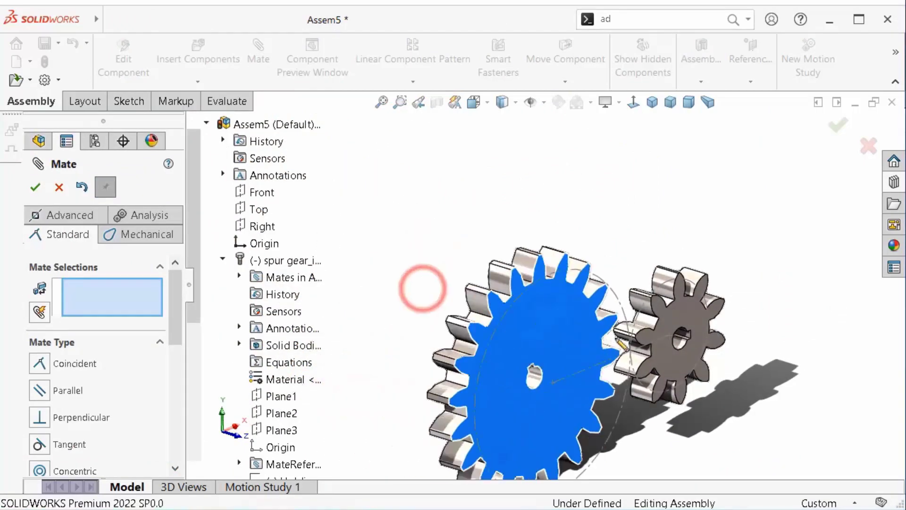
{"action": "middle_click_drag", "start_coordinate": [422, 288], "coordinate": [495, 283]}
{"action": "left_click_drag", "start_coordinate": [176, 313], "coordinate": [179, 363]}
{"action": "type", "text": "5"}
{"action": "key", "text": "Return"}
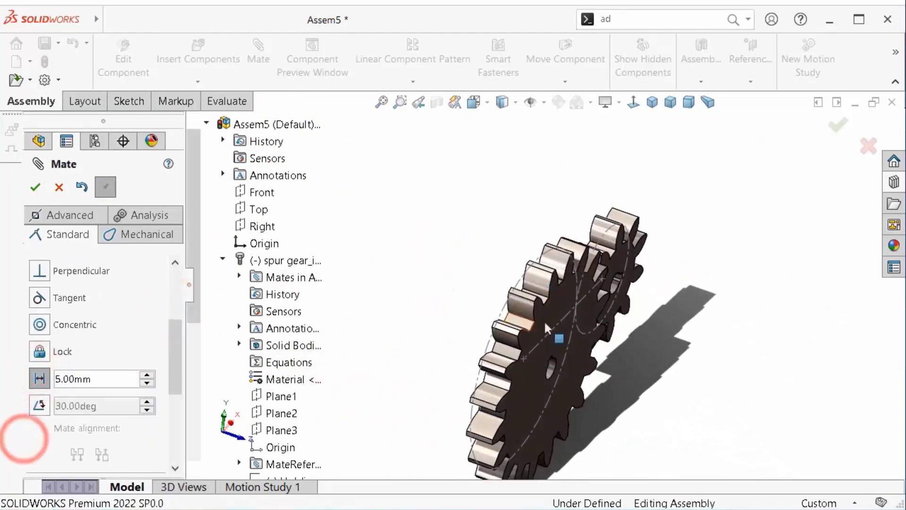
{"action": "scroll", "coordinate": [545, 320], "scroll_direction": "down", "scroll_amount": 3}
{"action": "left_click", "coordinate": [265, 194]}
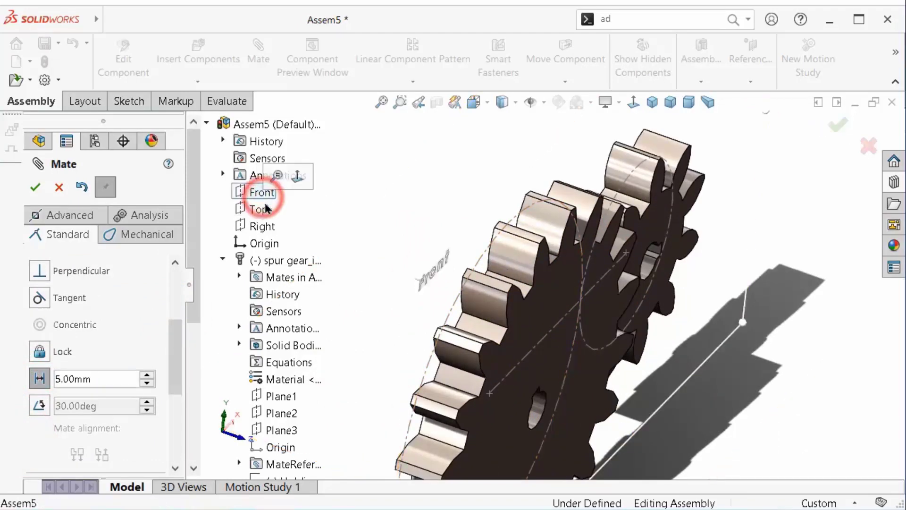
{"action": "left_click", "coordinate": [549, 304]}
{"action": "left_click", "coordinate": [745, 334]}
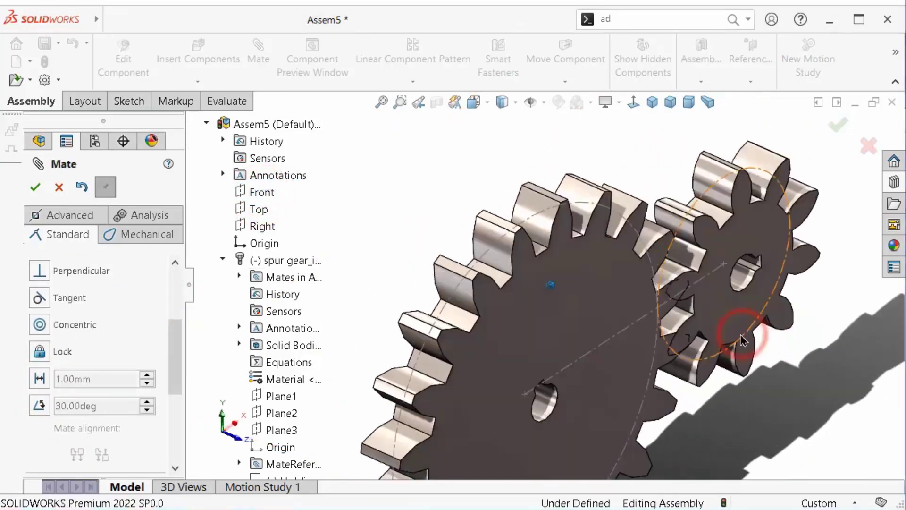
{"action": "left_click", "coordinate": [35, 185]}
Rotate the large gear so that one of its teeth sits centred between two teeth of the small gear.
{"action": "middle_click_drag", "start_coordinate": [449, 324], "coordinate": [515, 275]}
{"action": "middle_click_drag", "start_coordinate": [580, 365], "coordinate": [512, 275]}
{"action": "mouse_move", "coordinate": [670, 333]}
{"action": "middle_mouse_down"}
{"action": "mouse_move", "coordinate": [643, 326]}
{"action": "mouse_move", "coordinate": [632, 337]}
{"action": "middle_mouse_up"}
{"action": "scroll", "coordinate": [633, 337], "scroll_direction": "down", "scroll_amount": 1}
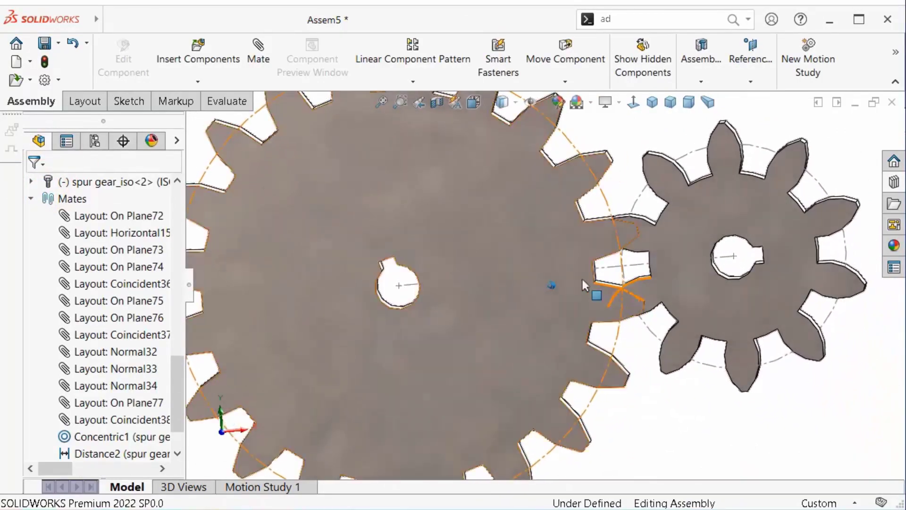
{"action": "left_click_drag", "start_coordinate": [559, 311], "coordinate": [640, 256]}
{"action": "left_click", "coordinate": [684, 137]}
{"action": "left_click", "coordinate": [708, 227]}
{"action": "left_click", "coordinate": [833, 187]}
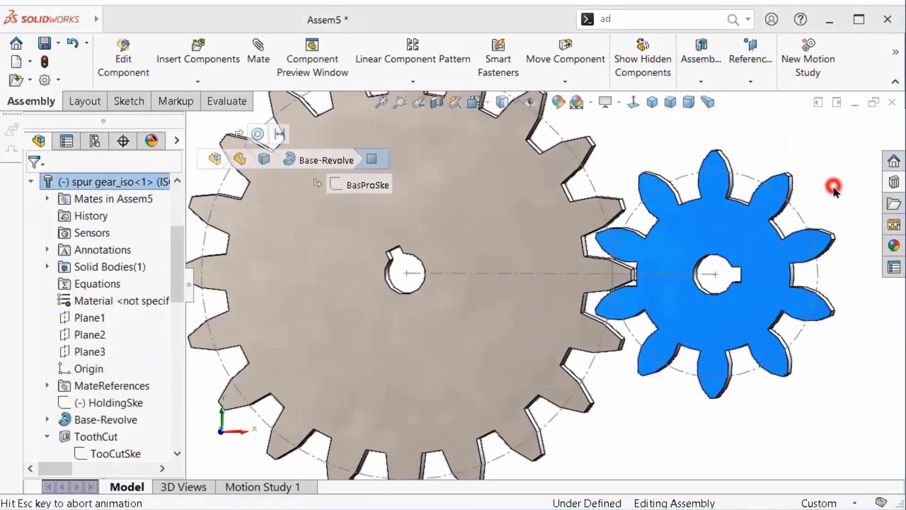
{"action": "left_click", "coordinate": [736, 184]}
Collapse the Mates folder and the first gear's branch in the feature tree.
{"action": "left_click", "coordinate": [31, 199]}
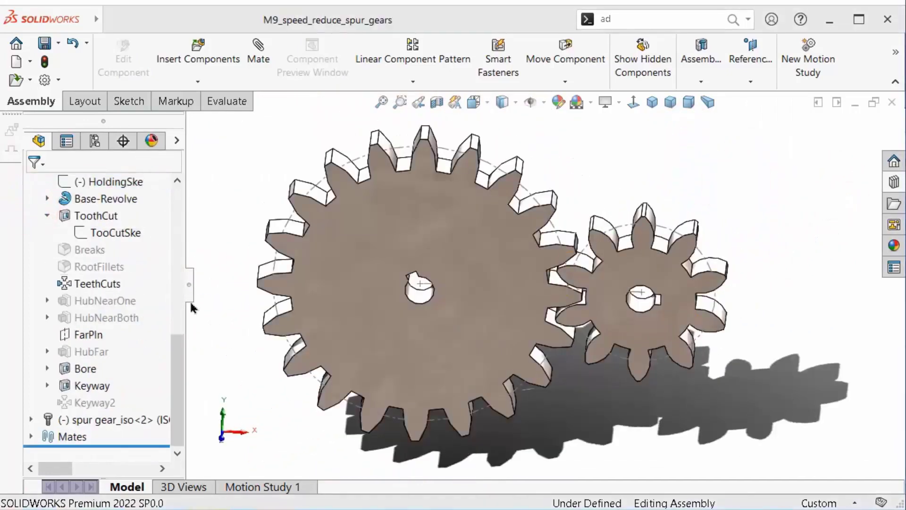
{"action": "scroll", "coordinate": [42, 243], "scroll_direction": "up", "scroll_amount": 7}
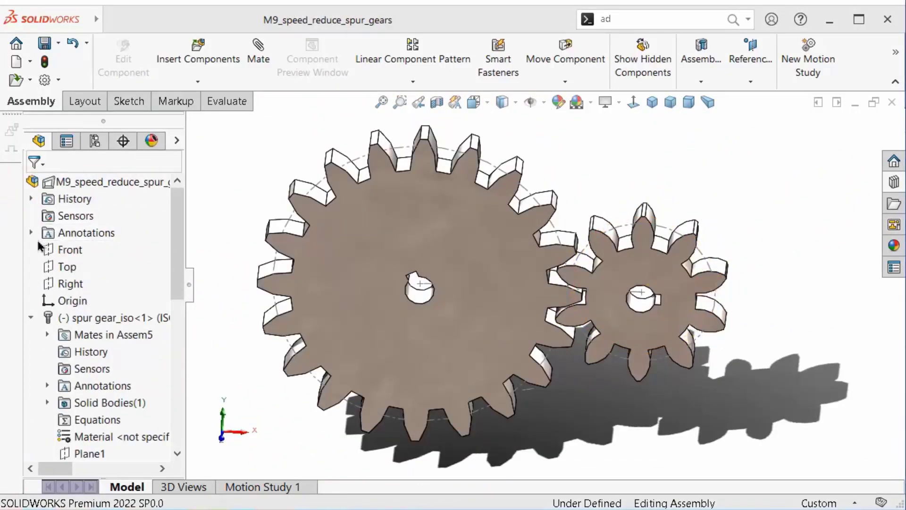
{"action": "left_click", "coordinate": [31, 232]}
{"action": "left_click", "coordinate": [31, 233]}
{"action": "left_click", "coordinate": [31, 317]}
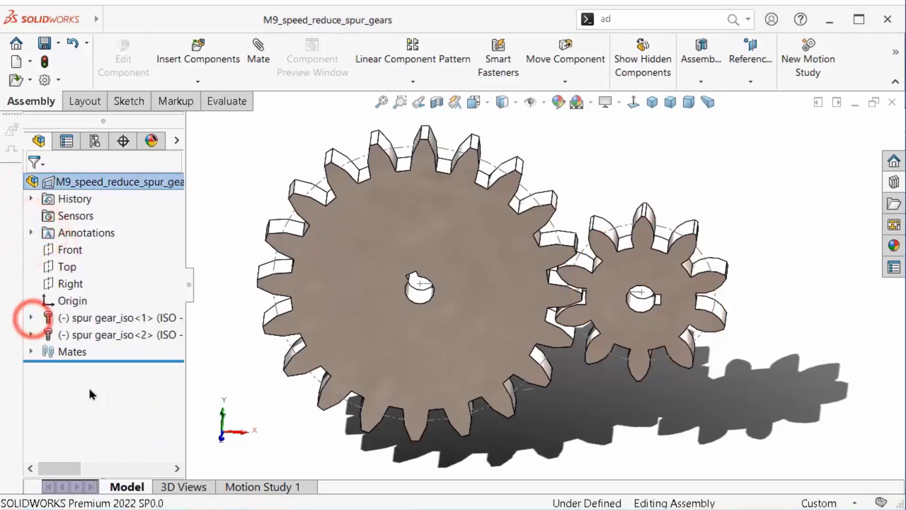
Apply a light orange color to the small gear at component level.
{"action": "key", "text": "ctrl+1"}
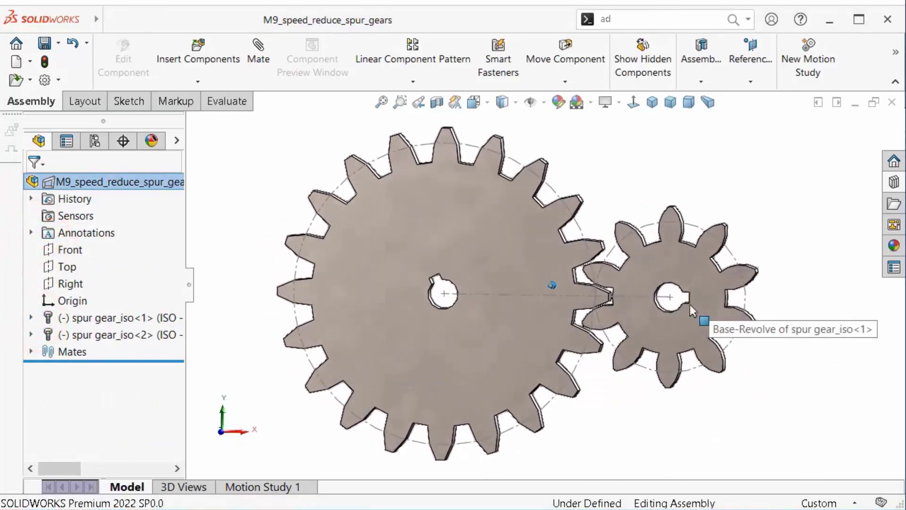
{"action": "key", "text": "ctrl+shift+z"}
{"action": "left_click", "coordinate": [113, 317]}
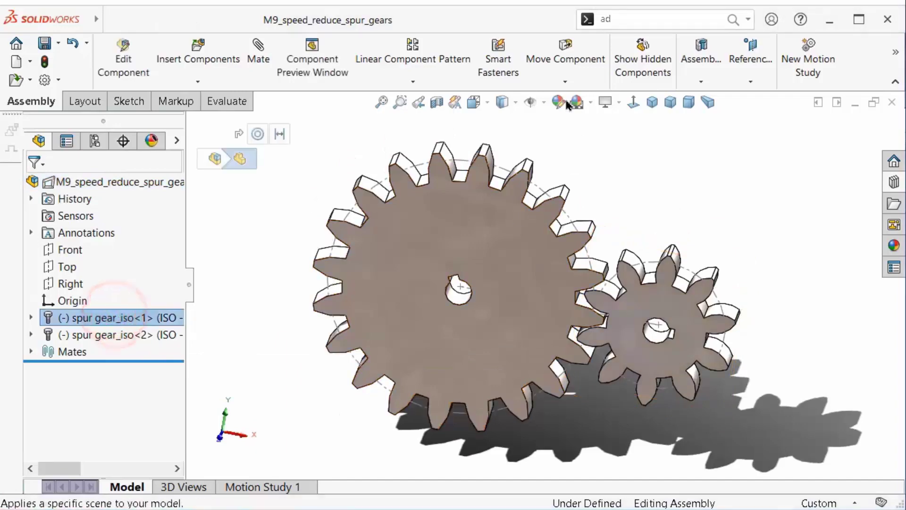
{"action": "left_click", "coordinate": [560, 103]}
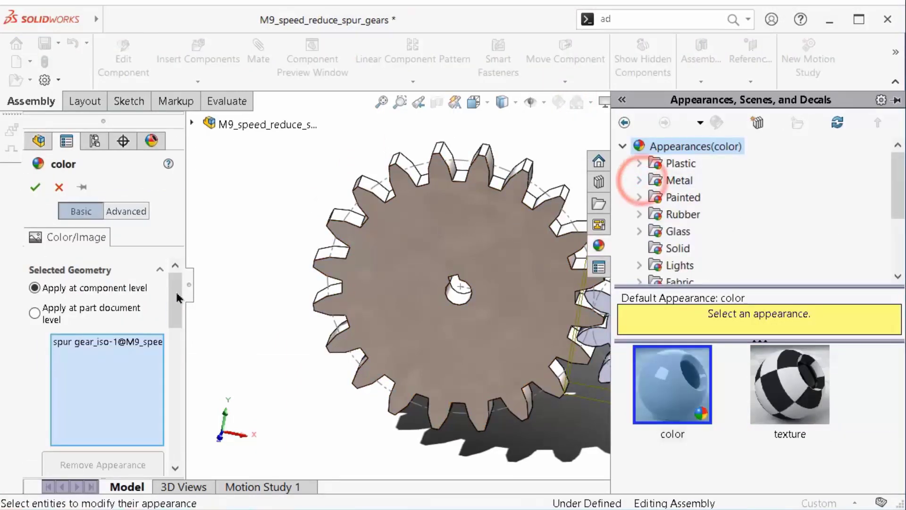
{"action": "left_click_drag", "start_coordinate": [178, 298], "coordinate": [182, 368]}
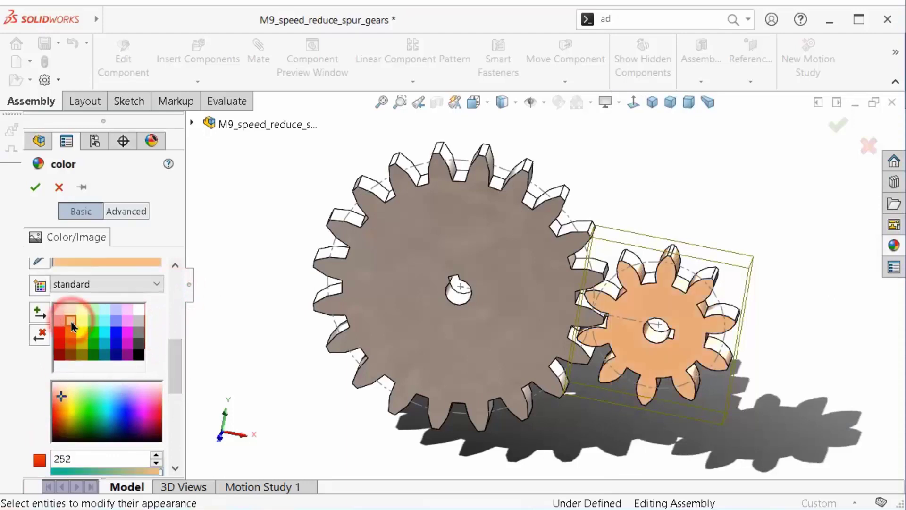
{"action": "left_click", "coordinate": [35, 189]}
Apply a light green color to the large gear at component level.
{"action": "left_click", "coordinate": [485, 230]}
{"action": "left_click", "coordinate": [128, 335]}
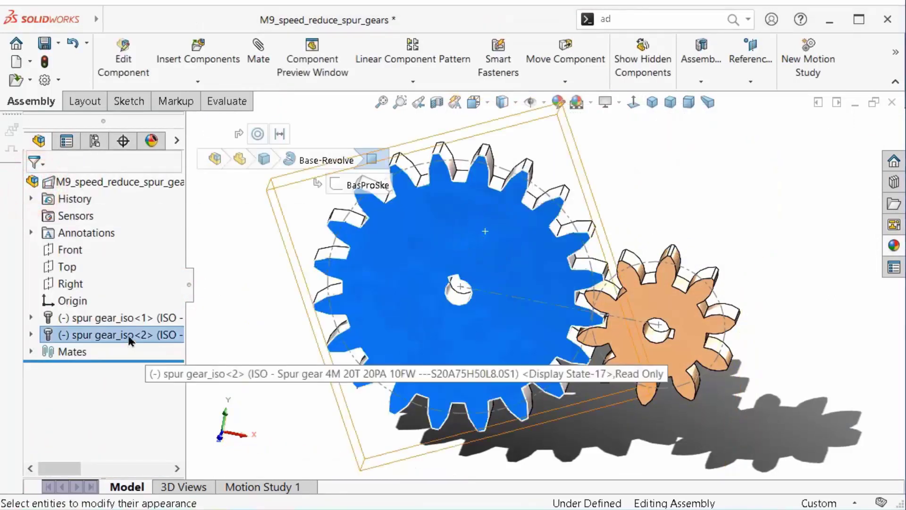
{"action": "left_click", "coordinate": [557, 102]}
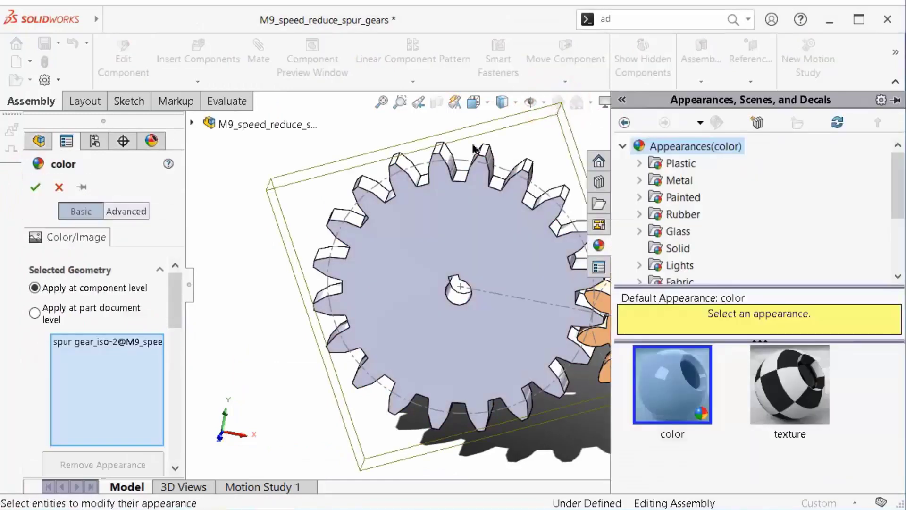
{"action": "left_click_drag", "start_coordinate": [173, 292], "coordinate": [186, 340]}
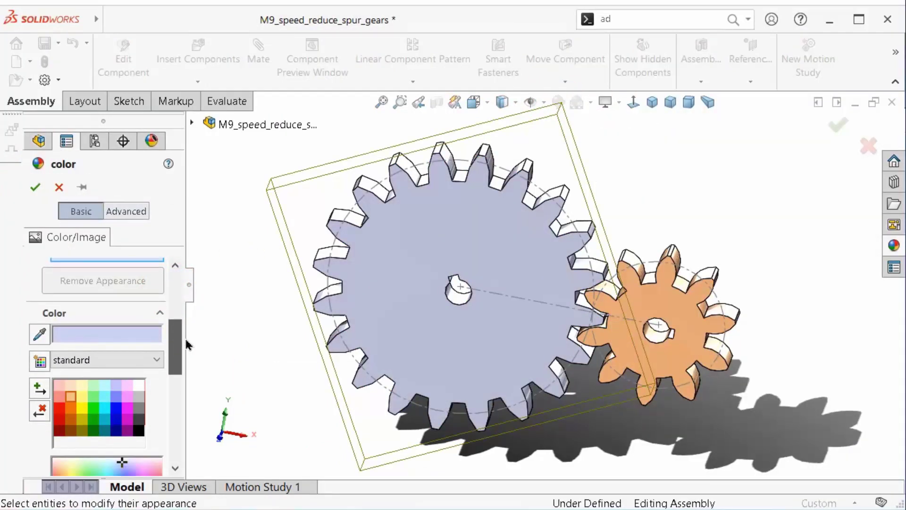
{"action": "left_click", "coordinate": [94, 397]}
{"action": "left_click", "coordinate": [39, 184]}
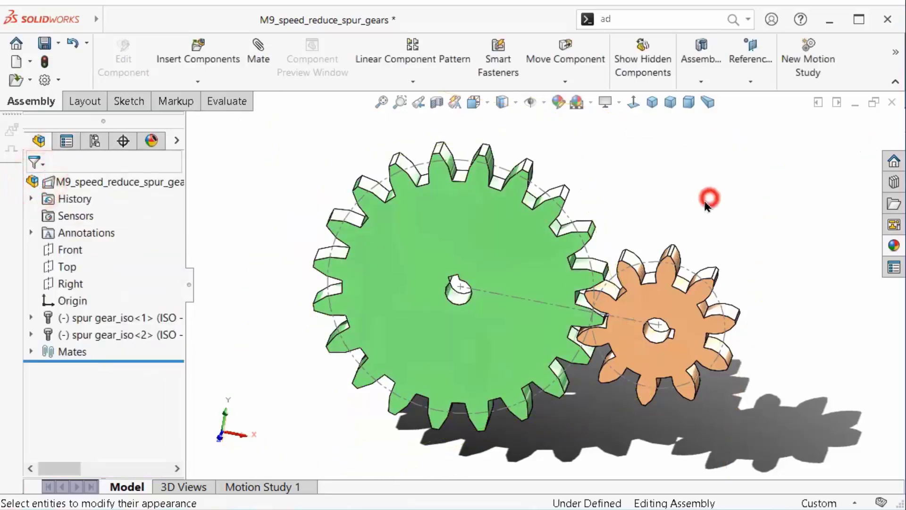
Hide the layout sketch with the two pitch circles and their center line.
{"action": "mouse_move", "coordinate": [705, 202]}
{"action": "middle_mouse_down"}
{"action": "mouse_move", "coordinate": [704, 183]}
{"action": "mouse_move", "coordinate": [680, 203]}
{"action": "middle_mouse_up"}
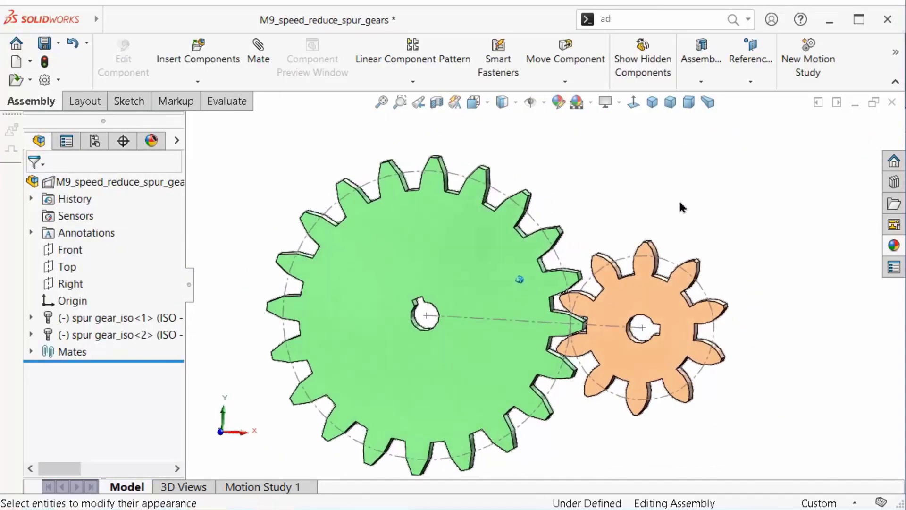
{"action": "scroll", "coordinate": [661, 236], "scroll_direction": "down", "scroll_amount": 3}
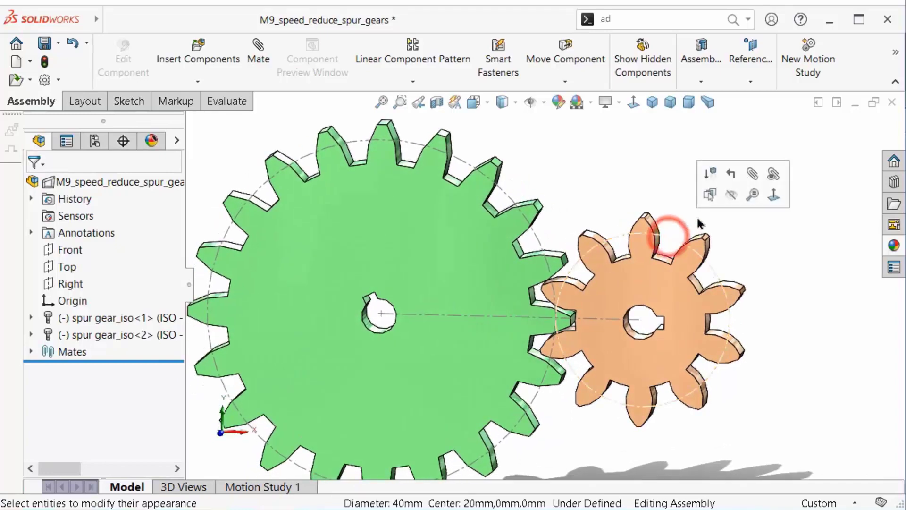
{"action": "left_click", "coordinate": [731, 197]}
{"action": "middle_click_drag", "start_coordinate": [532, 236], "coordinate": [538, 268]}
{"action": "left_click", "coordinate": [287, 487]}
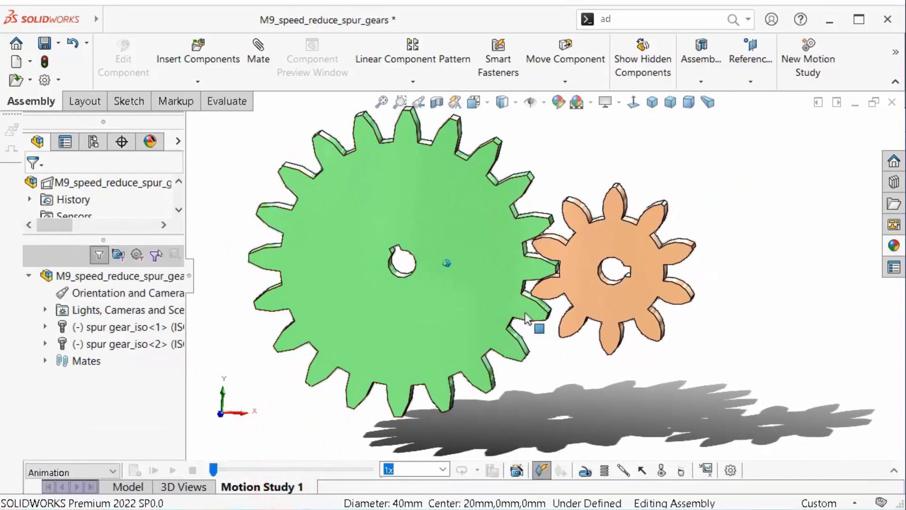
{"action": "middle_click_drag", "start_coordinate": [525, 312], "coordinate": [524, 317]}
{"action": "scroll", "coordinate": [517, 310], "scroll_direction": "down", "scroll_amount": 1}
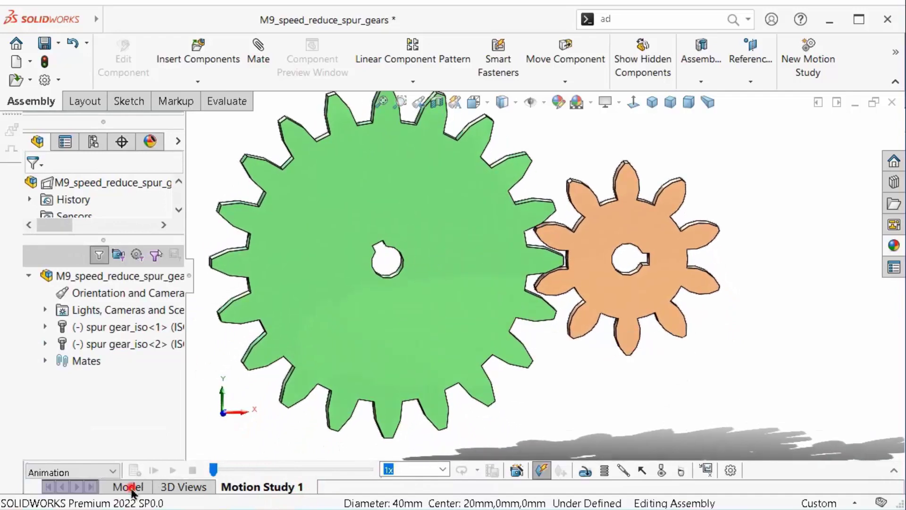
{"action": "left_click", "coordinate": [127, 487]}
{"action": "left_click", "coordinate": [259, 60]}
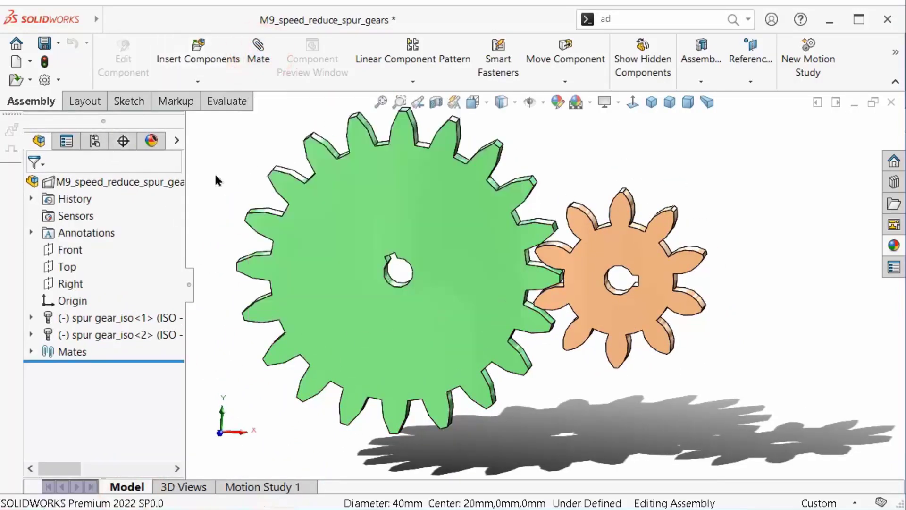
Add a rotary motor to the bore of the small orange gear in Motion Study 1.
{"action": "left_click", "coordinate": [263, 487]}
{"action": "left_click", "coordinate": [584, 471]}
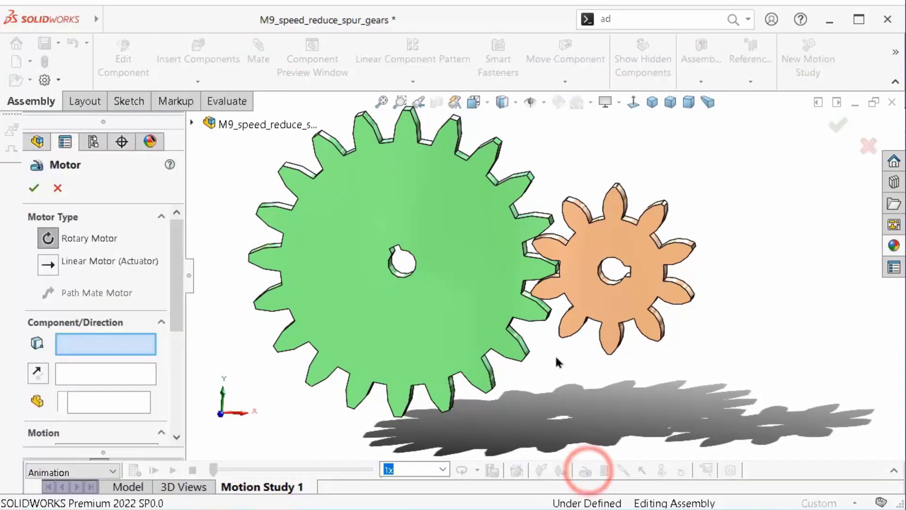
{"action": "middle_click_drag", "start_coordinate": [472, 250], "coordinate": [412, 282]}
{"action": "scroll", "coordinate": [412, 278], "scroll_direction": "down", "scroll_amount": 1}
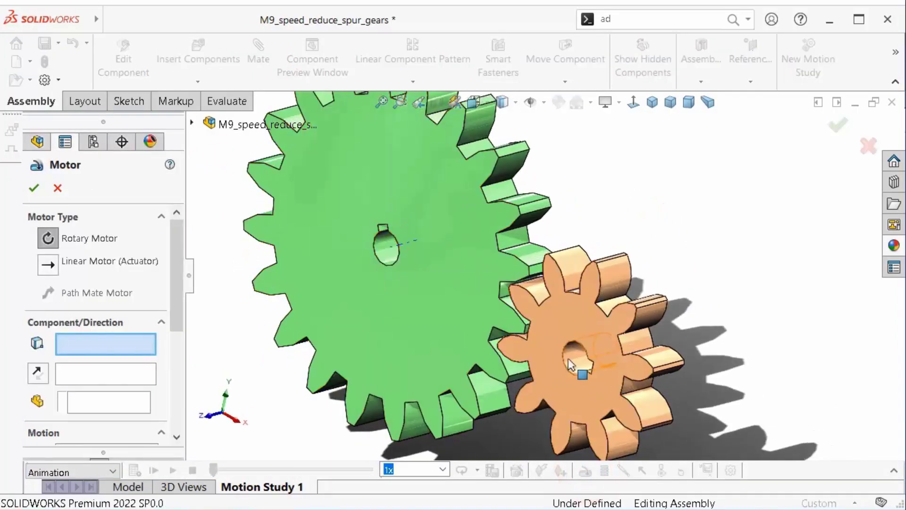
{"action": "left_click", "coordinate": [570, 360]}
{"action": "left_click", "coordinate": [838, 125]}
Play the Motion Study 1 animation briefly and stop it.
{"action": "left_click", "coordinate": [173, 470]}
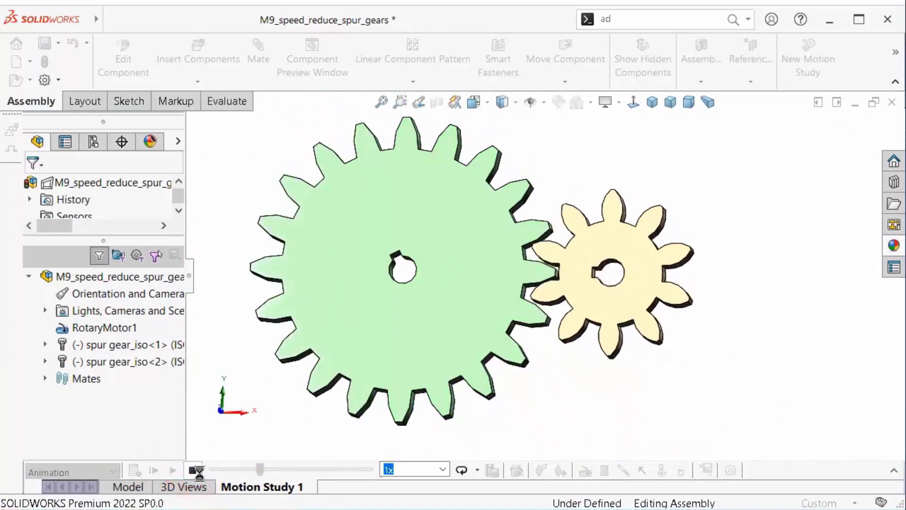
{"action": "left_click", "coordinate": [197, 471]}
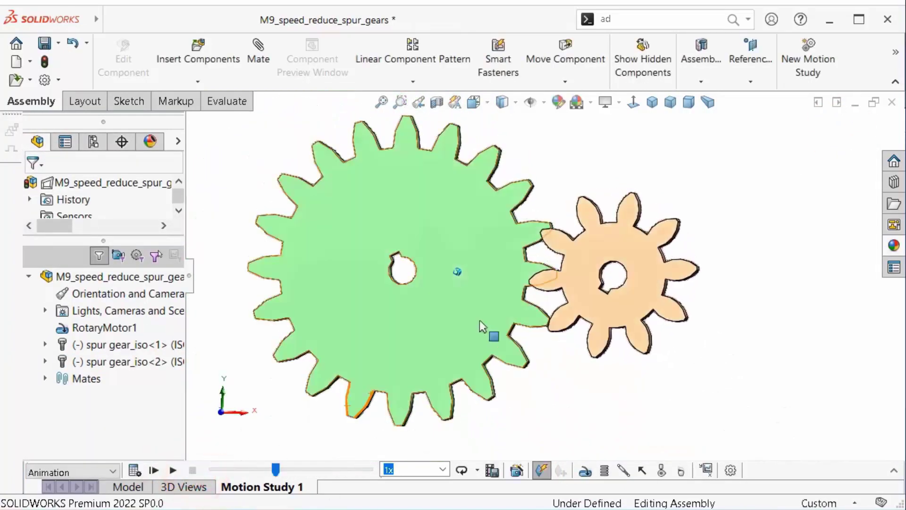
{"action": "left_click", "coordinate": [127, 486]}
Create a second motion study and rotate the small gear so its teeth sit between the large gear's teeth.
{"action": "right_click", "coordinate": [261, 487]}
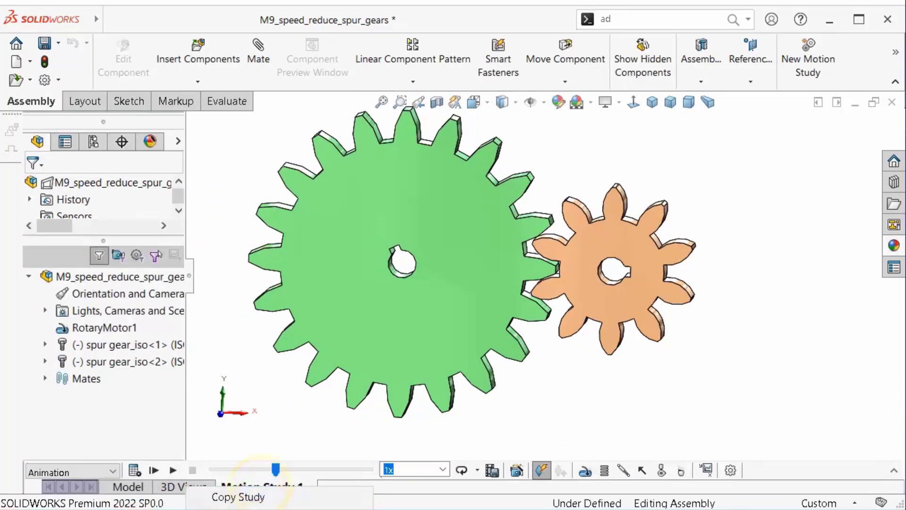
{"action": "left_click", "coordinate": [265, 509]}
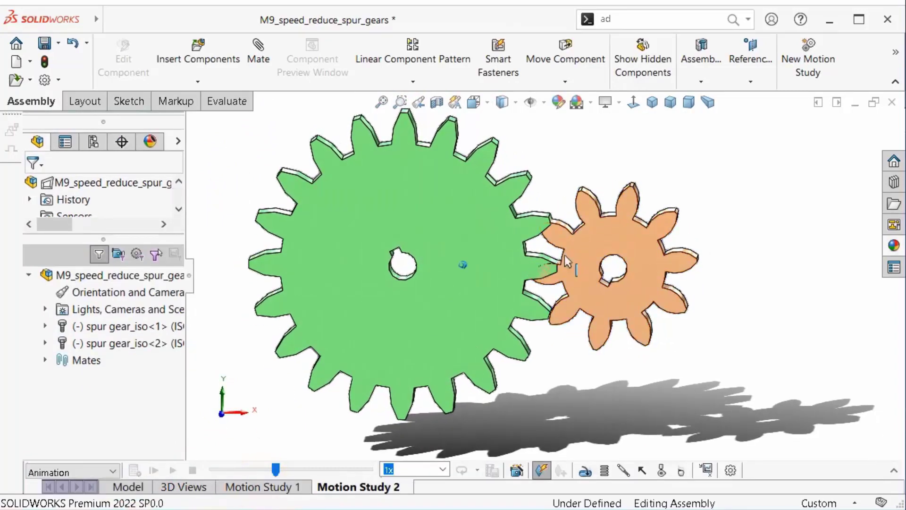
{"action": "left_click_drag", "start_coordinate": [573, 274], "coordinate": [582, 227]}
{"action": "key", "text": "Escape"}
{"action": "key", "text": "f"}
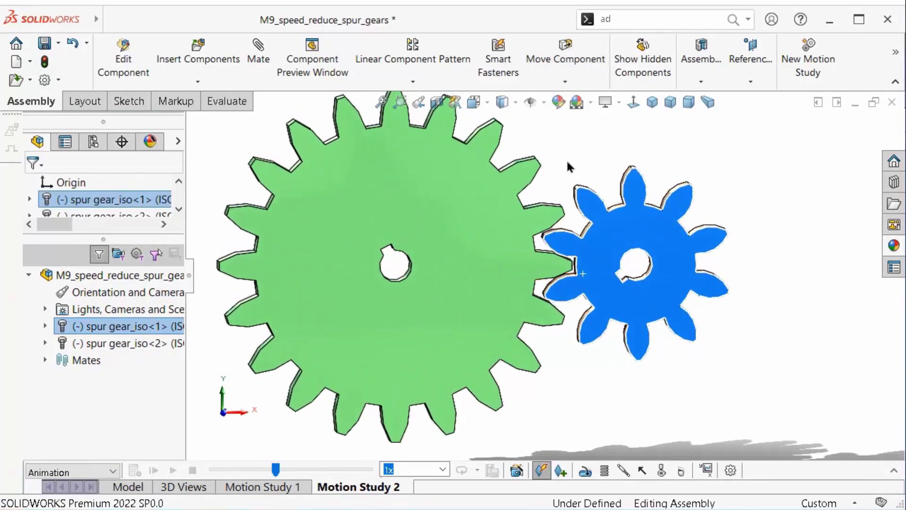
{"action": "left_click", "coordinate": [568, 162]}
Load the SOLIDWORKS Motion add-in and set the study type to Motion Analysis.
{"action": "left_click", "coordinate": [616, 24]}
{"action": "type", "text": "add"}
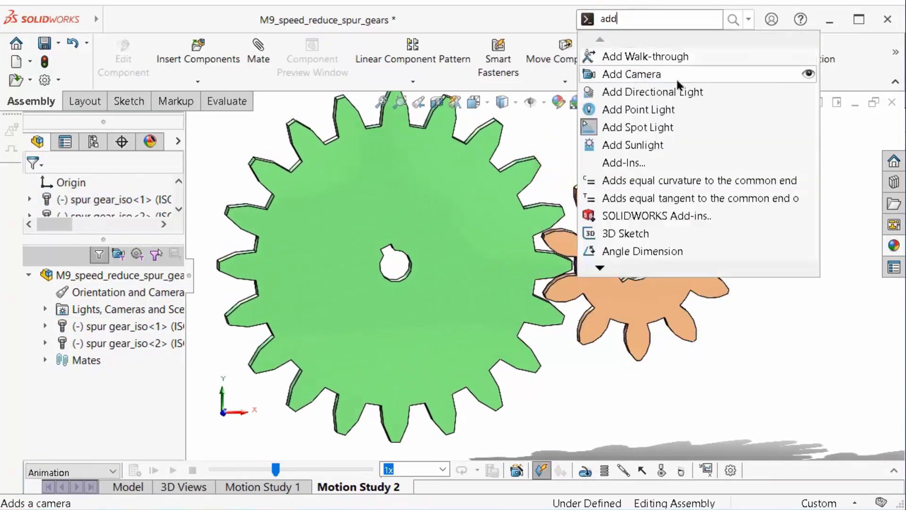
{"action": "left_click", "coordinate": [674, 166]}
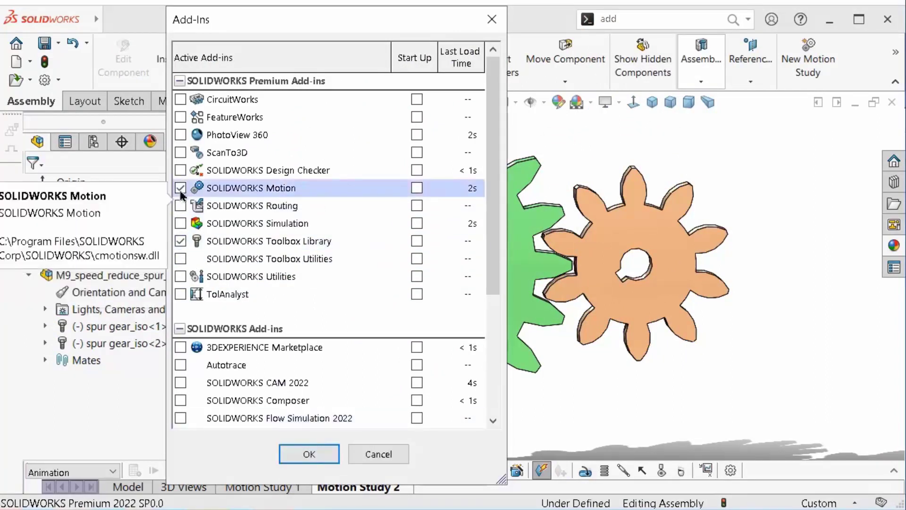
{"action": "left_click", "coordinate": [321, 452]}
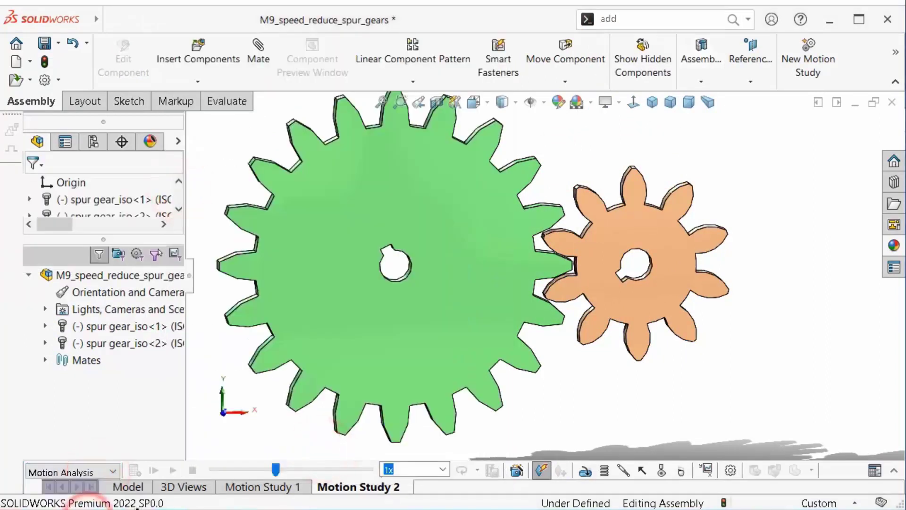
Accept the motion study properties and add a solid body contact between the small and large gears.
{"action": "left_click", "coordinate": [731, 470]}
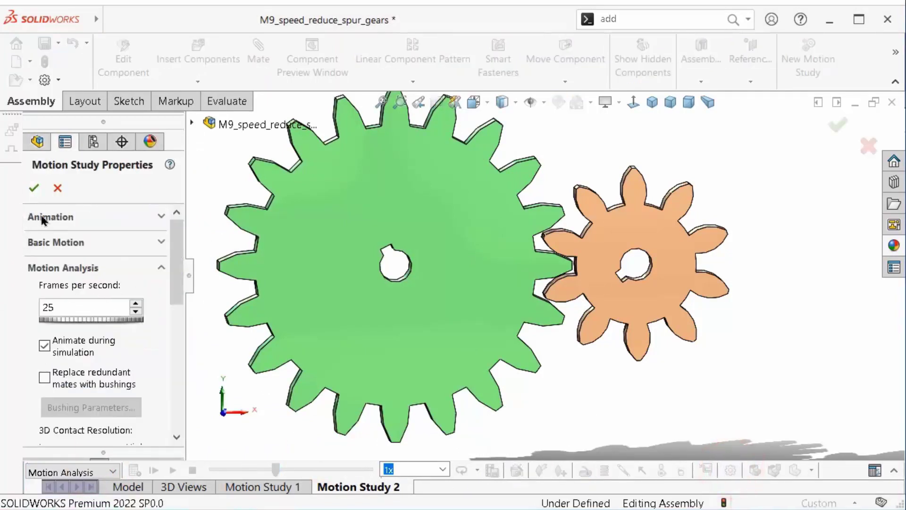
{"action": "left_click", "coordinate": [34, 188]}
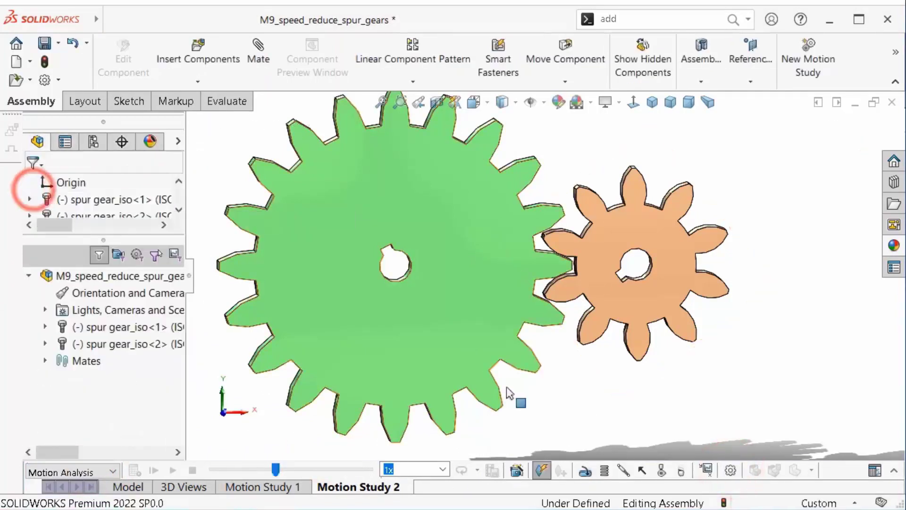
{"action": "left_click", "coordinate": [662, 470]}
{"action": "left_click", "coordinate": [651, 308]}
{"action": "left_click", "coordinate": [491, 307]}
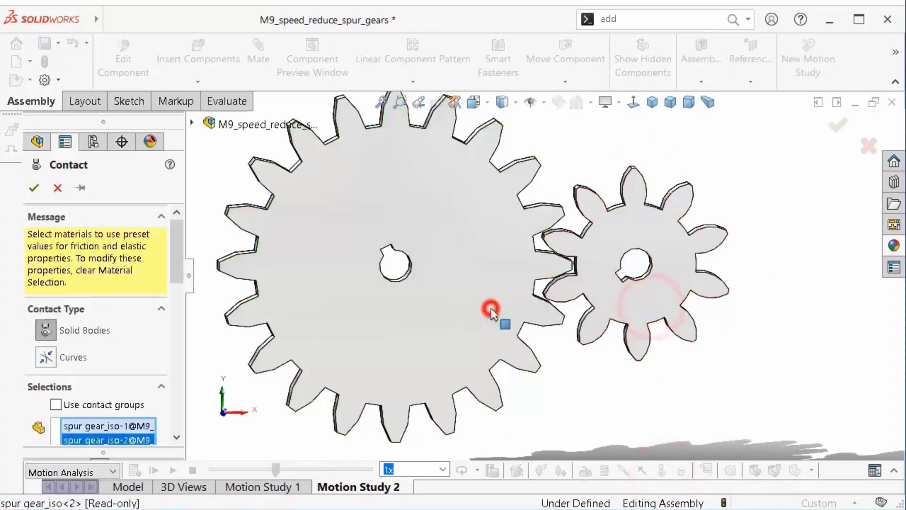
{"action": "left_click", "coordinate": [31, 185]}
Add a rotary motor to the bore of the small orange gear in Motion Study 2.
{"action": "left_click", "coordinate": [584, 471]}
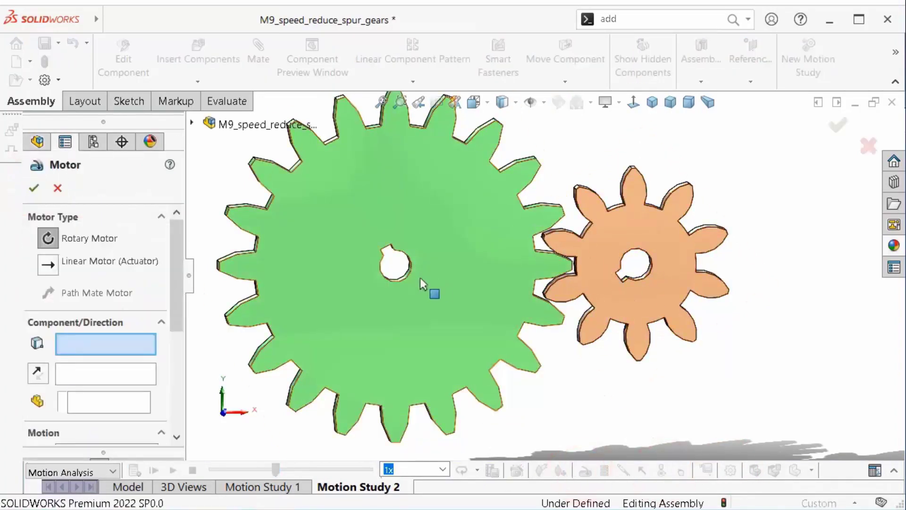
{"action": "scroll", "coordinate": [420, 277], "scroll_direction": "down", "scroll_amount": 3}
{"action": "scroll", "coordinate": [802, 264], "scroll_direction": "down", "scroll_amount": 2}
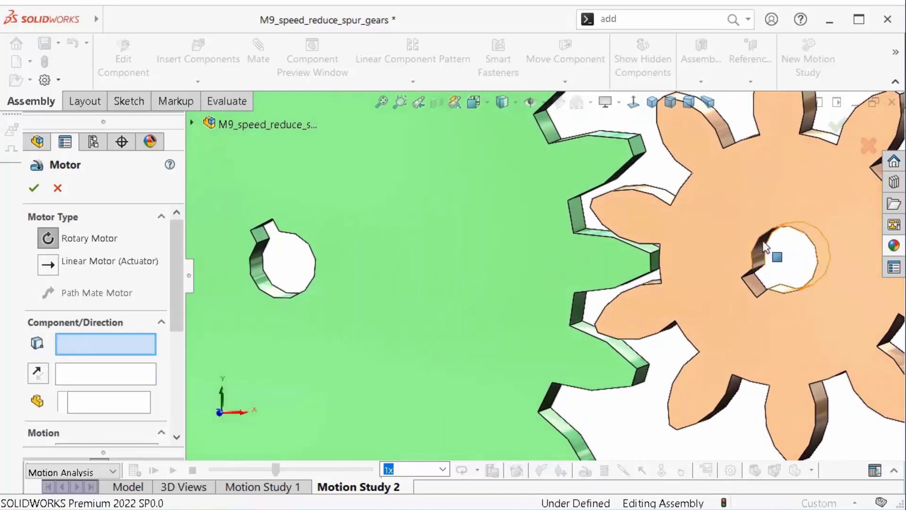
{"action": "left_click", "coordinate": [765, 246]}
{"action": "scroll", "coordinate": [767, 283], "scroll_direction": "up", "scroll_amount": 5}
{"action": "left_click", "coordinate": [835, 125]}
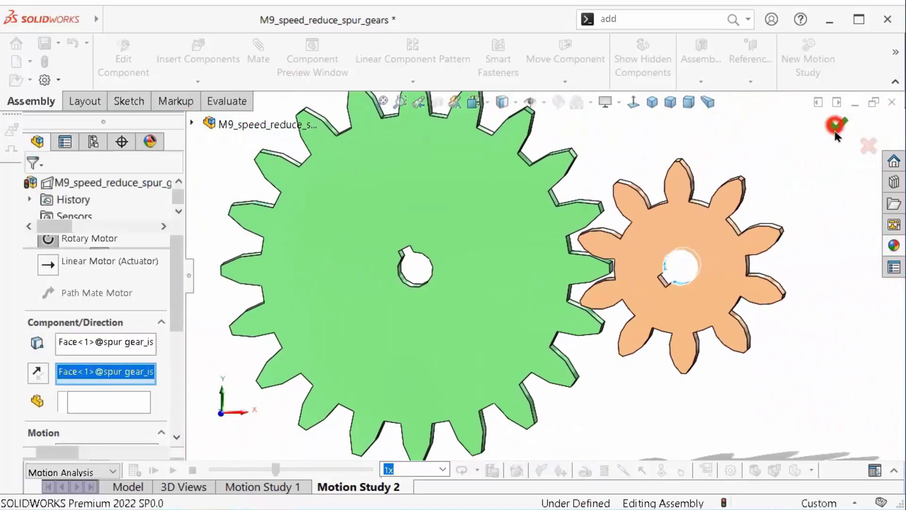
Calculate Motion Study 2 and play it back briefly at 0.5x speed.
{"action": "left_click", "coordinate": [133, 469]}
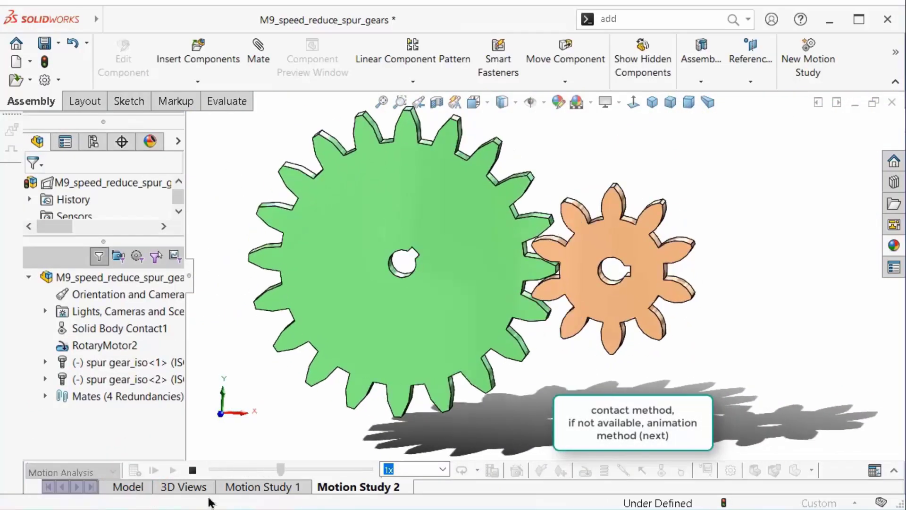
{"action": "left_click", "coordinate": [444, 469]}
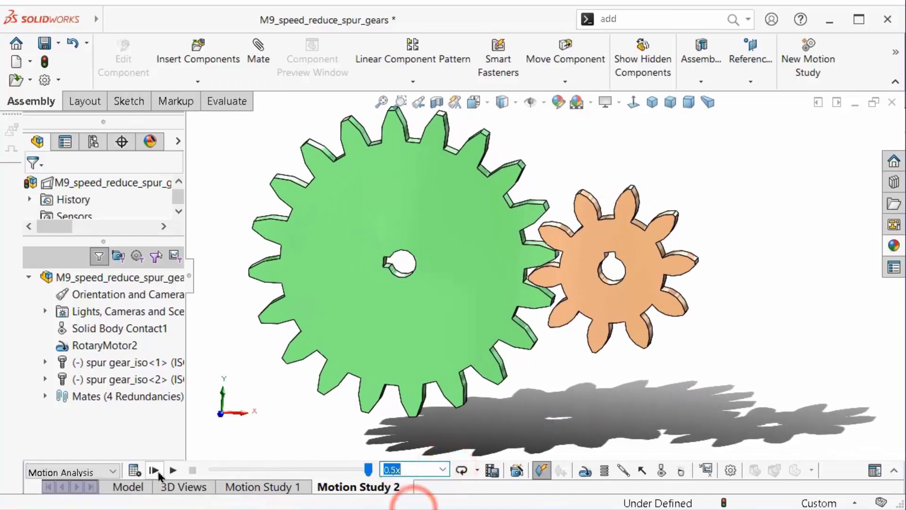
{"action": "left_click", "coordinate": [172, 470]}
{"action": "left_click", "coordinate": [192, 469]}
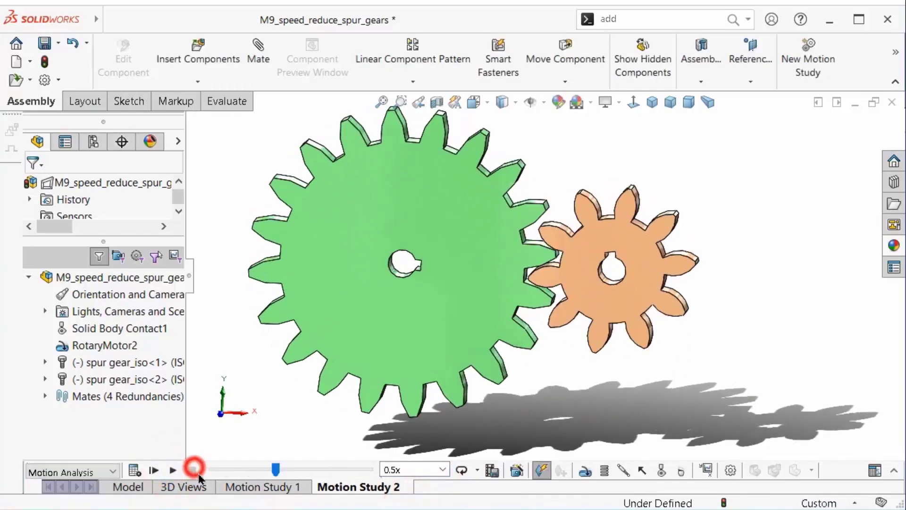
Expand the motion timeline and edit the speed of the small gear's rotary motor.
{"action": "left_click", "coordinate": [890, 470]}
{"action": "right_click", "coordinate": [118, 409]}
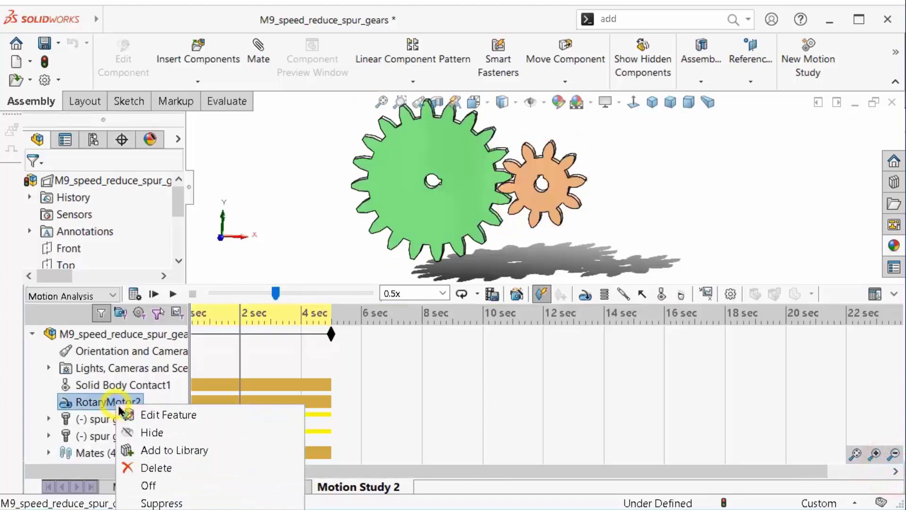
{"action": "left_click", "coordinate": [168, 415]}
{"action": "left_click_drag", "start_coordinate": [178, 238], "coordinate": [179, 244]}
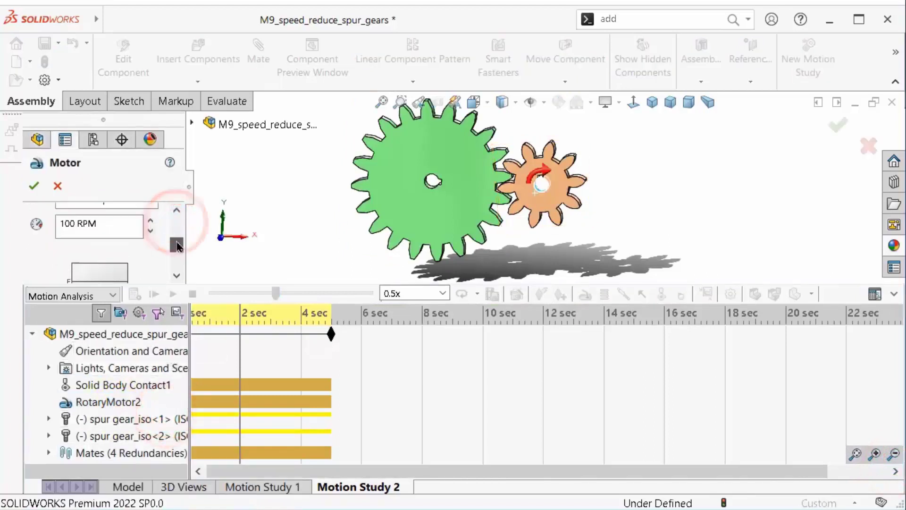
{"action": "left_click", "coordinate": [38, 187]}
Recalculate Motion Study 2 with the timeline collapsed and play it back in reciprocating mode.
{"action": "left_click", "coordinate": [134, 293]}
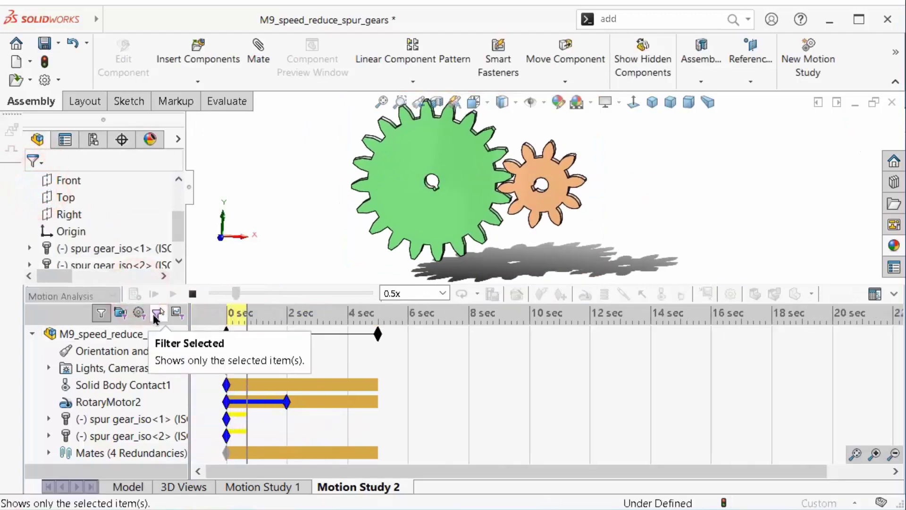
{"action": "left_click", "coordinate": [894, 293]}
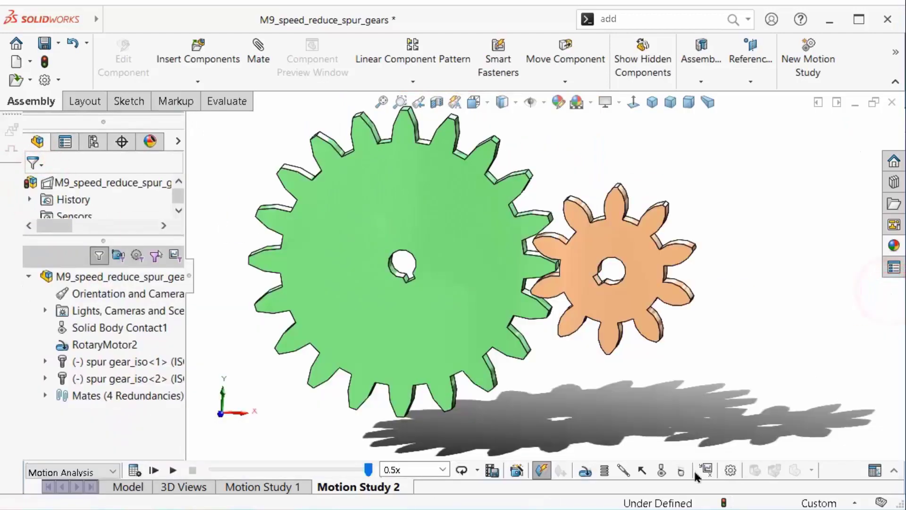
{"action": "left_click", "coordinate": [172, 470]}
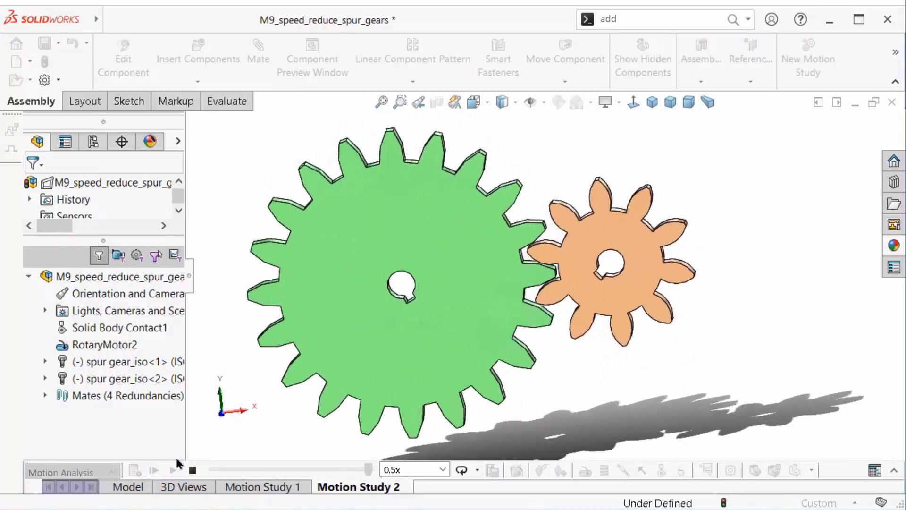
{"action": "left_click", "coordinate": [477, 470]}
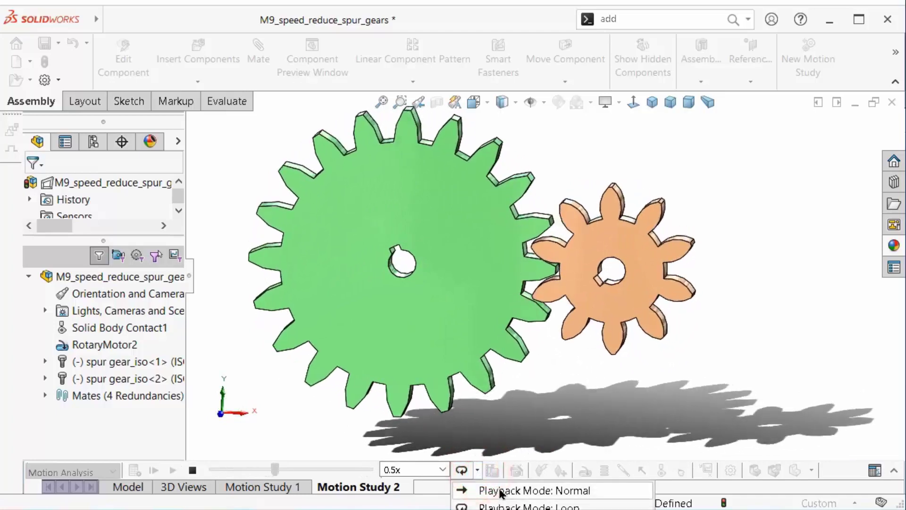
{"action": "left_click", "coordinate": [500, 508]}
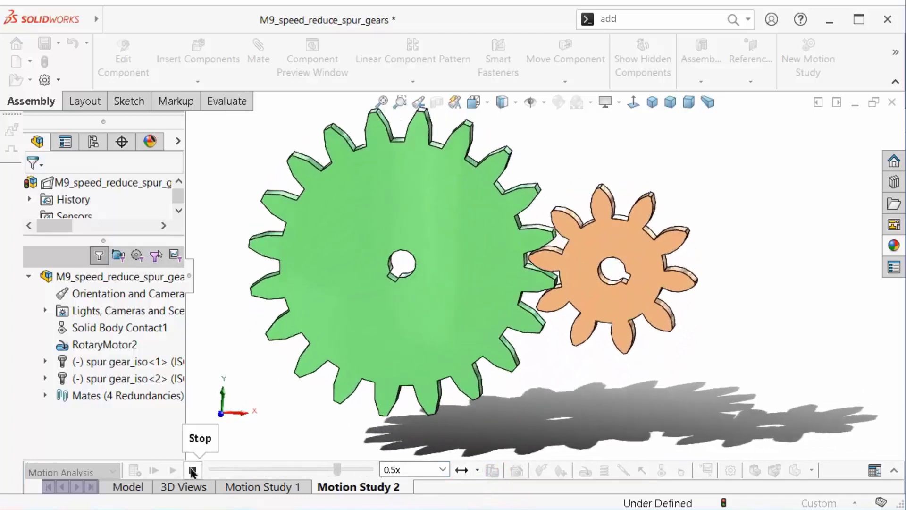
{"action": "left_click", "coordinate": [193, 470]}
Return to the model and start a mechanical Gear mate between the bores of the large and small gears.
{"action": "left_click", "coordinate": [264, 487]}
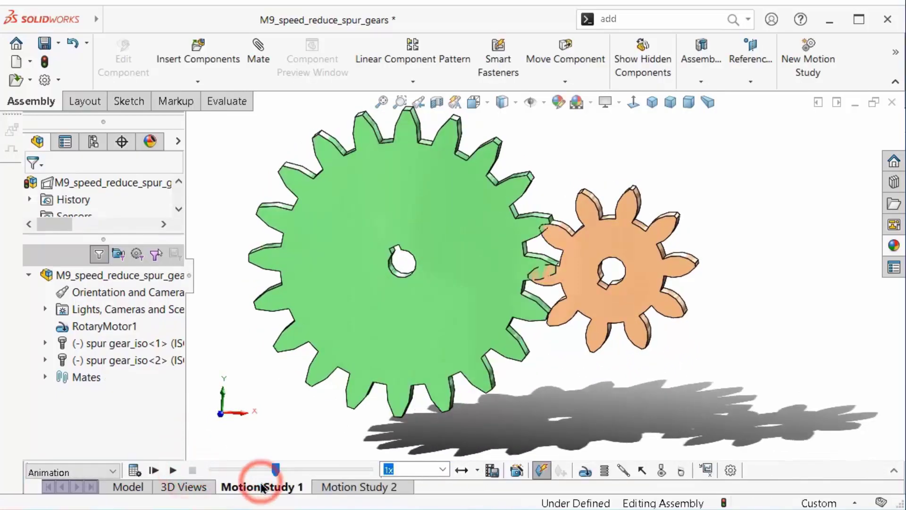
{"action": "left_click", "coordinate": [126, 487]}
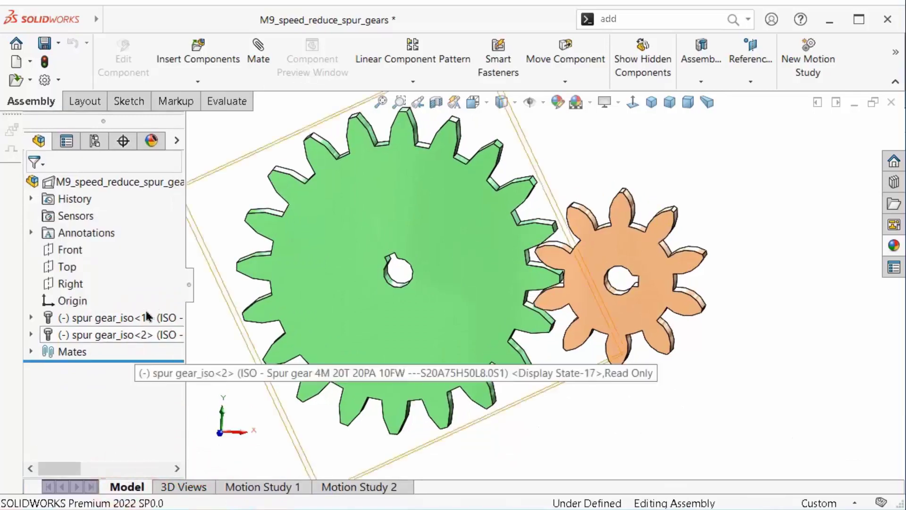
{"action": "left_click", "coordinate": [259, 52]}
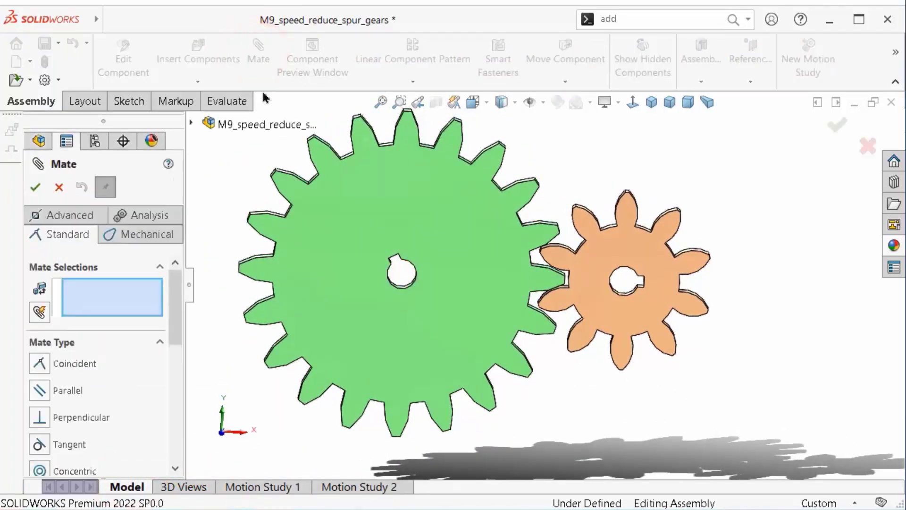
{"action": "left_click", "coordinate": [165, 235]}
{"action": "left_click_drag", "start_coordinate": [176, 302], "coordinate": [181, 367]}
{"action": "left_click", "coordinate": [49, 376]}
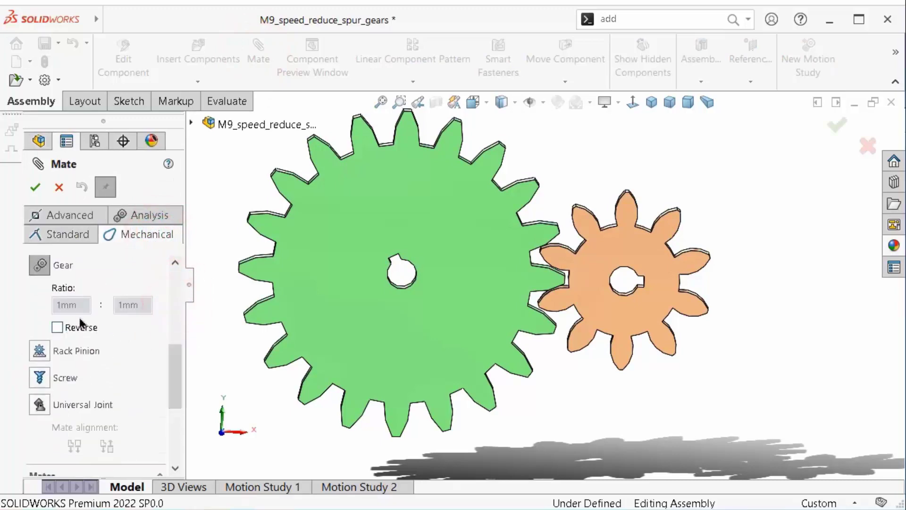
{"action": "middle_click_drag", "start_coordinate": [458, 288], "coordinate": [460, 233]}
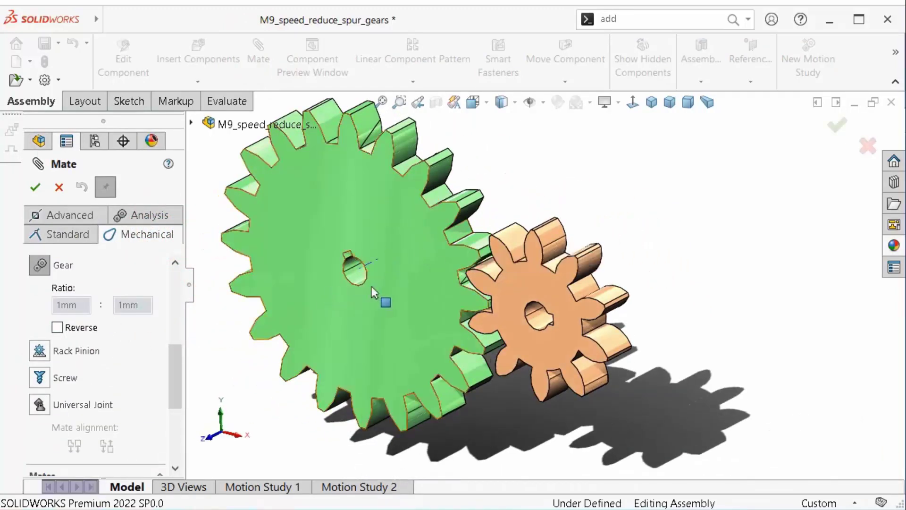
{"action": "scroll", "coordinate": [378, 283], "scroll_direction": "down", "scroll_amount": 5}
{"action": "left_click", "coordinate": [383, 273]}
{"action": "left_click", "coordinate": [761, 360]}
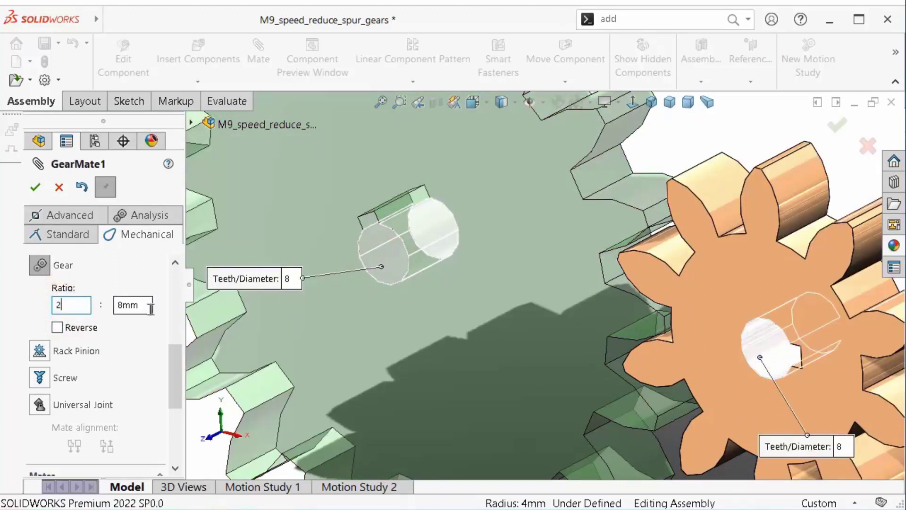
Set the gear mate ratio to 20 for the large gear and 10 for the small gear.
{"action": "left_click", "coordinate": [289, 280]}
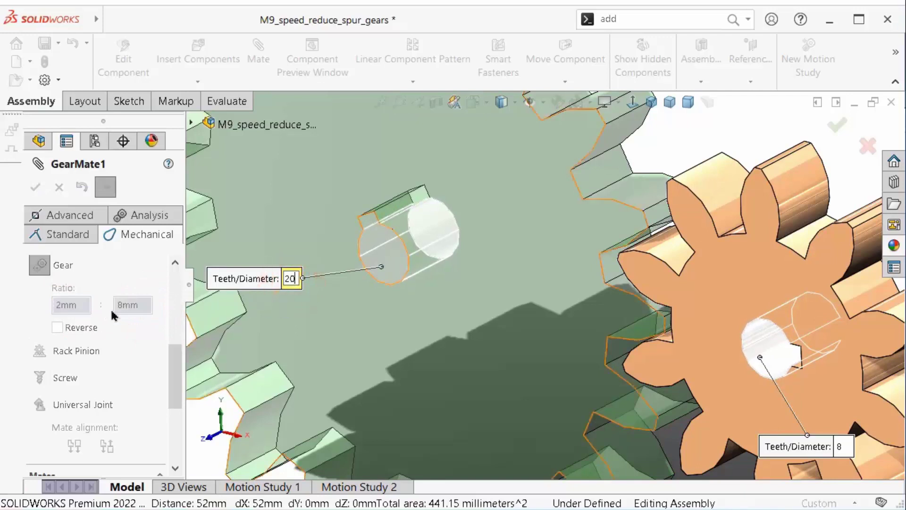
{"action": "type", "text": "0"}
{"action": "key", "text": "Return"}
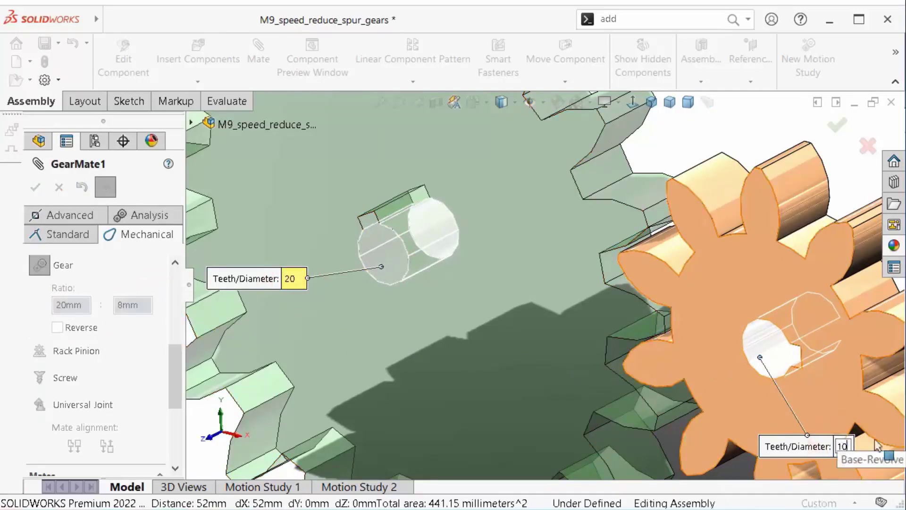
{"action": "key", "text": "Return"}
{"action": "left_click_drag", "start_coordinate": [176, 363], "coordinate": [175, 353]}
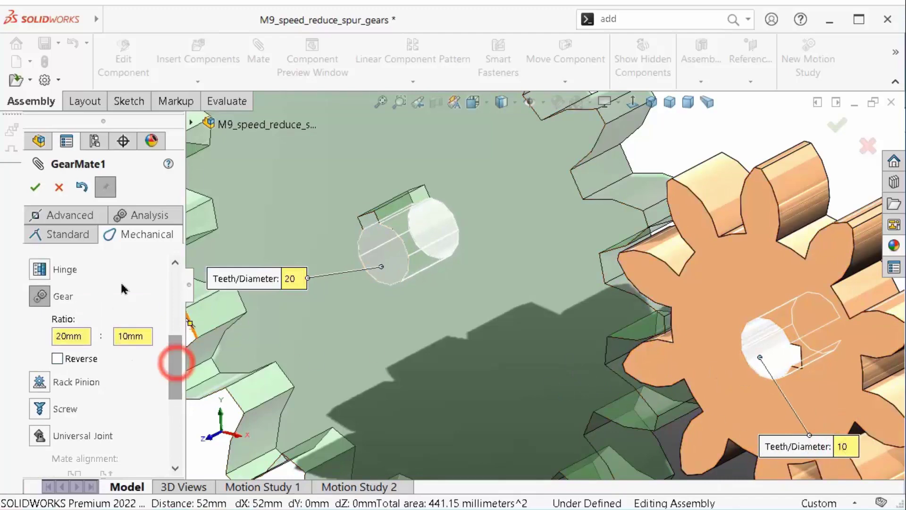
Accept the gear mate, close the mate command, and turn the small gear to test the coupled rotation.
{"action": "left_click", "coordinate": [37, 187]}
{"action": "left_click", "coordinate": [837, 125]}
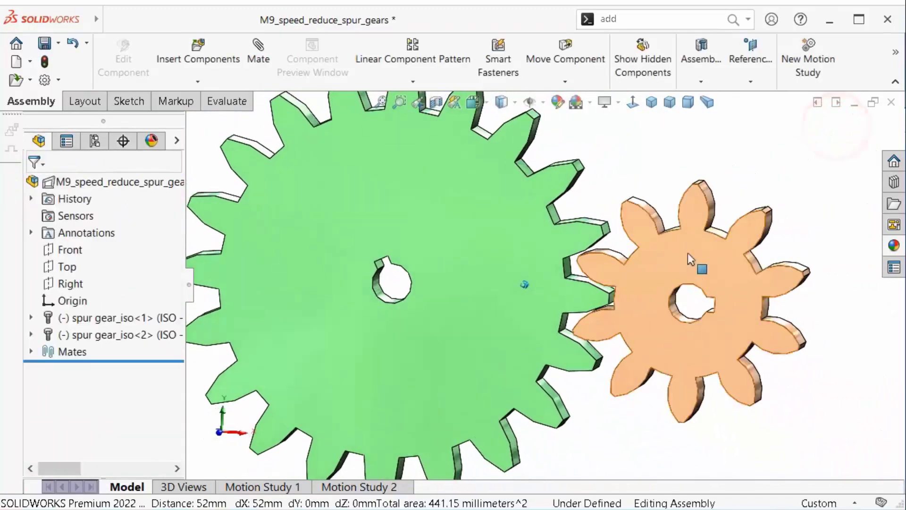
{"action": "left_click_drag", "start_coordinate": [638, 265], "coordinate": [448, 422]}
Play and recalculate the gear animation in Motion Study 1, and collapse the feature tree to watch it in a wider view.
{"action": "left_click", "coordinate": [257, 487]}
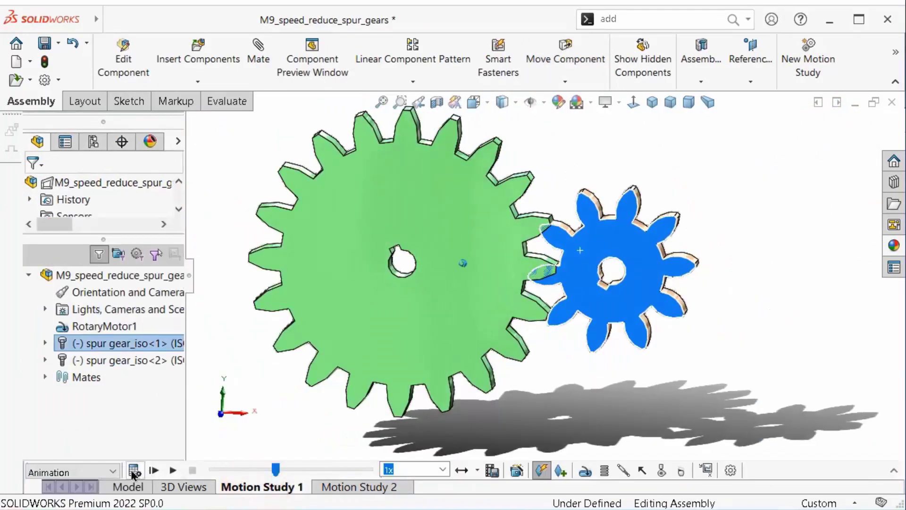
{"action": "left_click", "coordinate": [173, 470]}
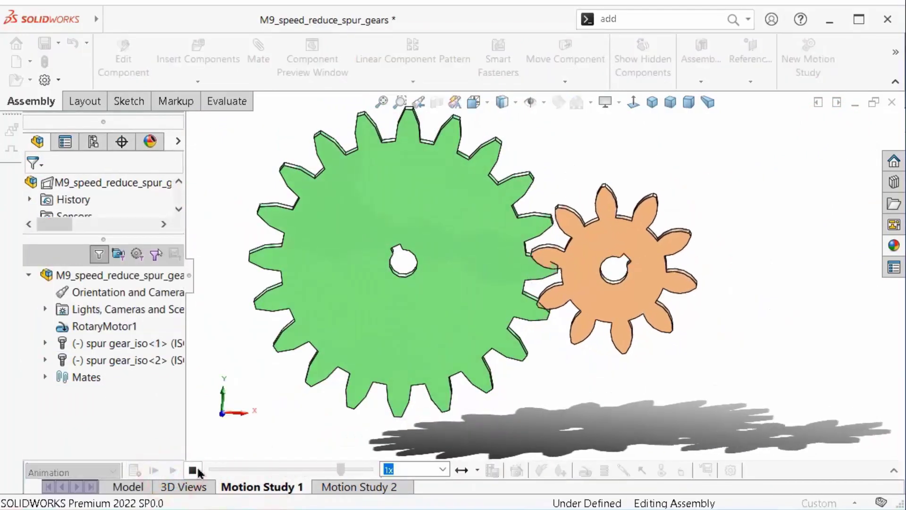
{"action": "left_click", "coordinate": [193, 469]}
{"action": "left_click", "coordinate": [134, 471]}
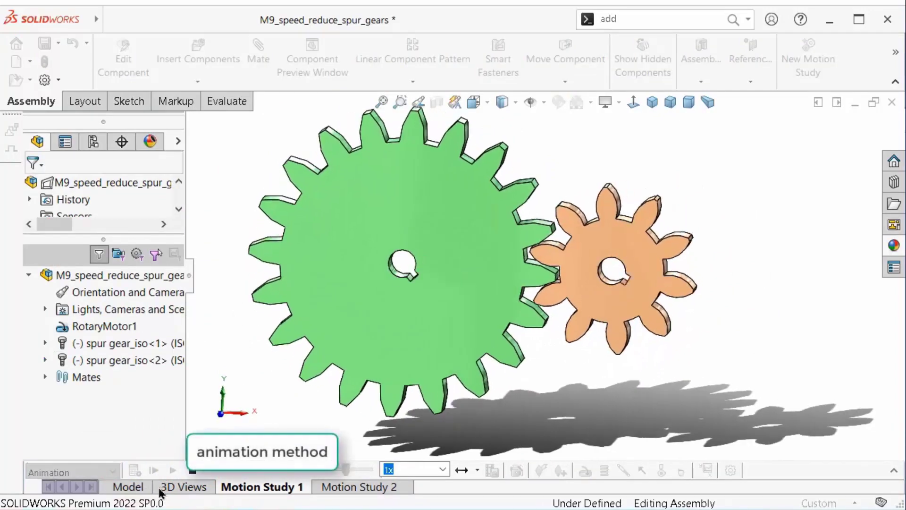
{"action": "left_click", "coordinate": [633, 102]}
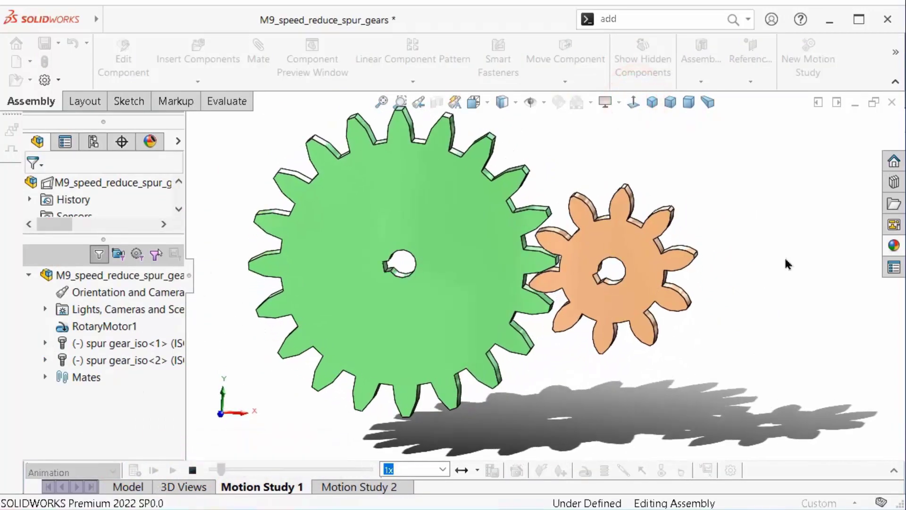
{"action": "left_click", "coordinate": [190, 283]}
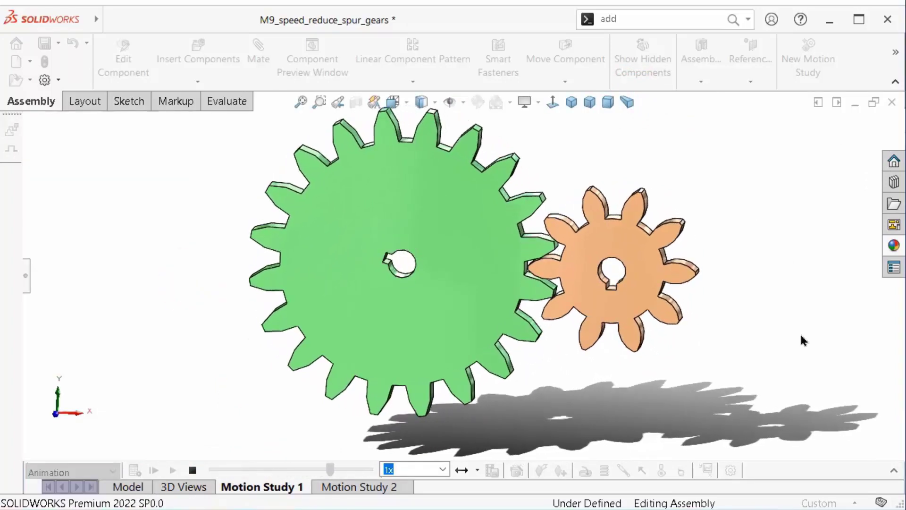